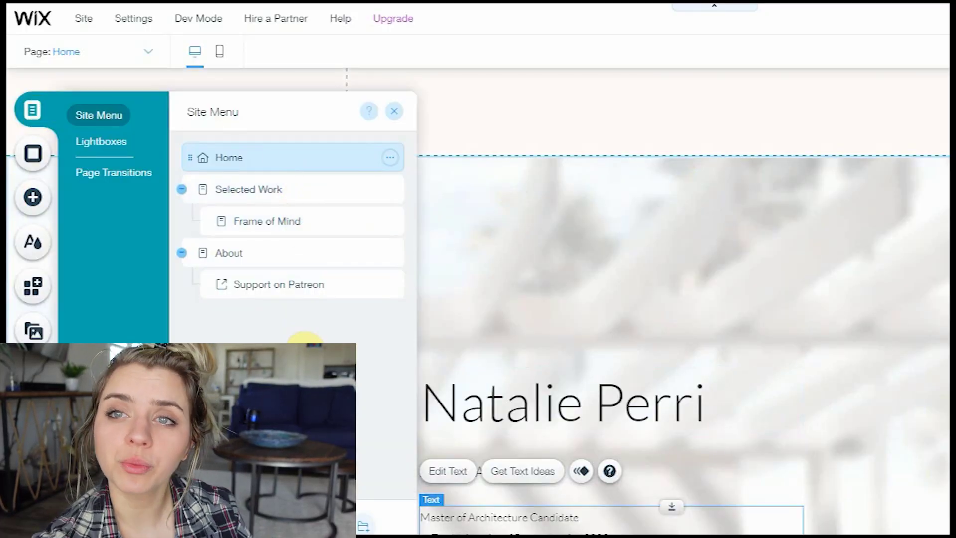
{"action": "left_click", "coordinate": [35, 155]}
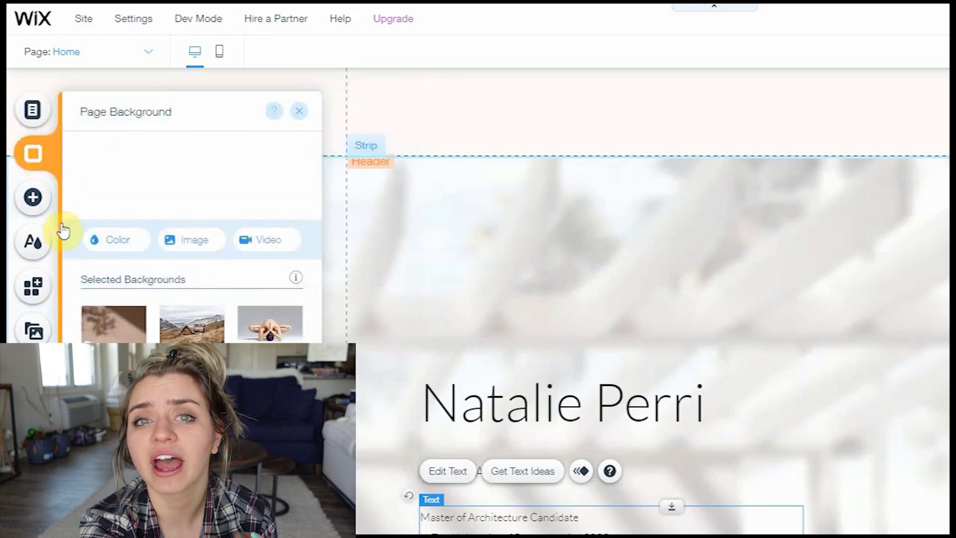
{"action": "scroll", "coordinate": [192, 299], "scroll_direction": "down", "scroll_amount": 3}
{"action": "left_click", "coordinate": [33, 197]}
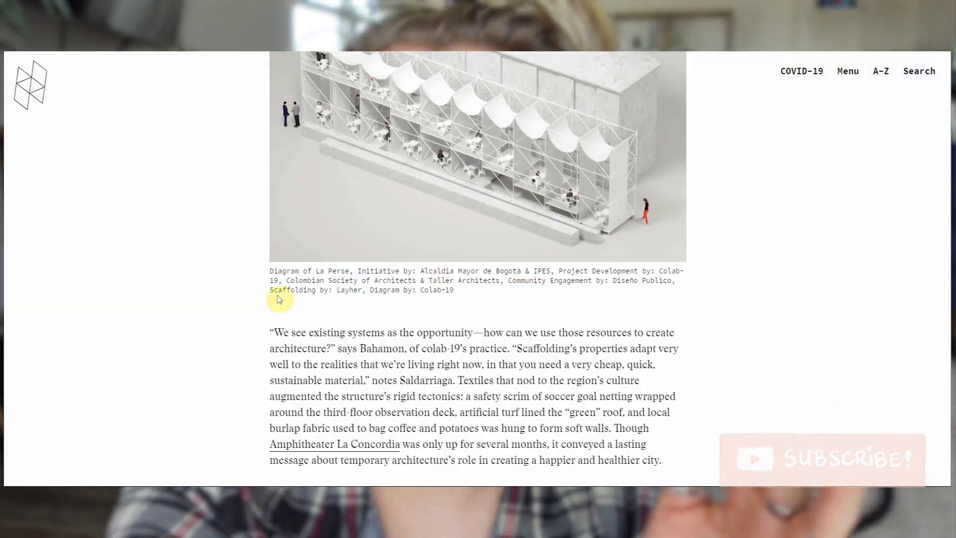
Read through the article on colab-19's temporary architecture down to its topics and related links.
{"action": "scroll", "coordinate": [438, 406], "scroll_direction": "down", "scroll_amount": 20}
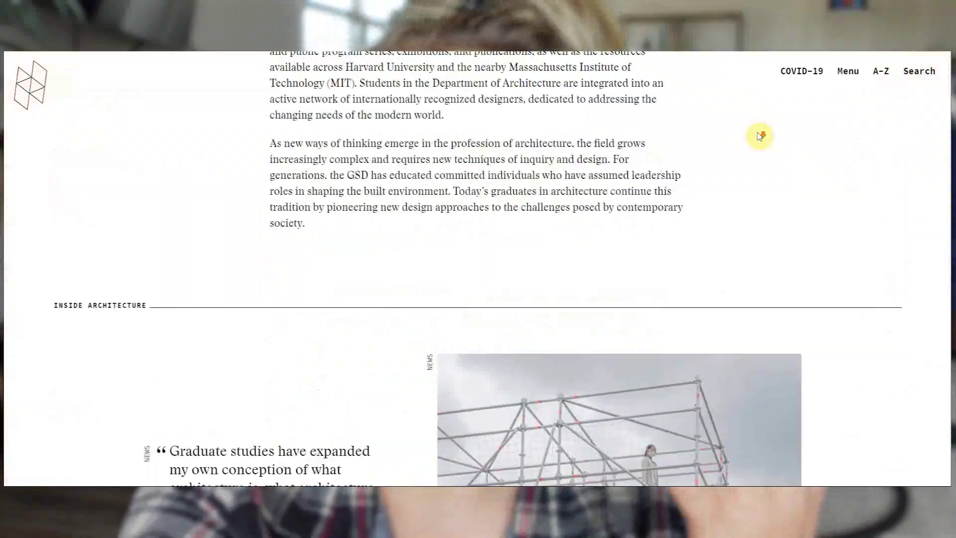
{"action": "scroll", "coordinate": [752, 175], "scroll_direction": "down", "scroll_amount": 10}
{"action": "left_click", "coordinate": [744, 244]}
{"action": "scroll", "coordinate": [816, 373], "scroll_direction": "up", "scroll_amount": 2}
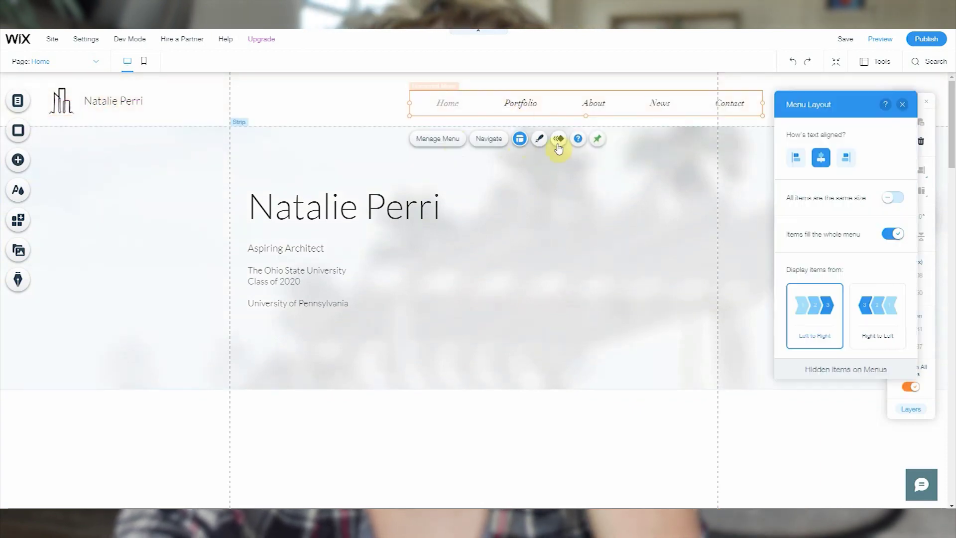
Try a preset design with purple item text on the site's header menu.
{"action": "left_click", "coordinate": [540, 139]}
{"action": "scroll", "coordinate": [847, 239], "scroll_direction": "down", "scroll_amount": 4}
{"action": "left_click", "coordinate": [856, 282]}
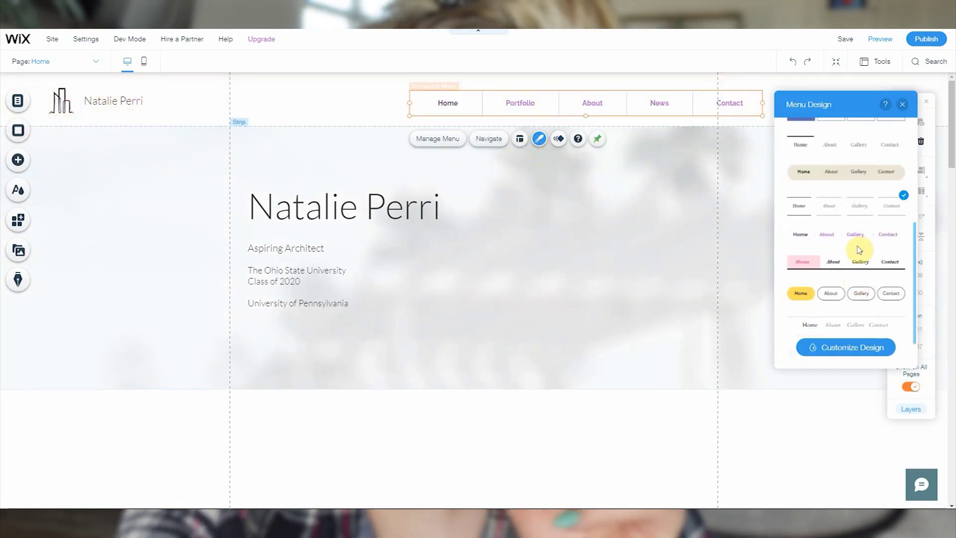
{"action": "scroll", "coordinate": [859, 250], "scroll_direction": "down", "scroll_amount": 1}
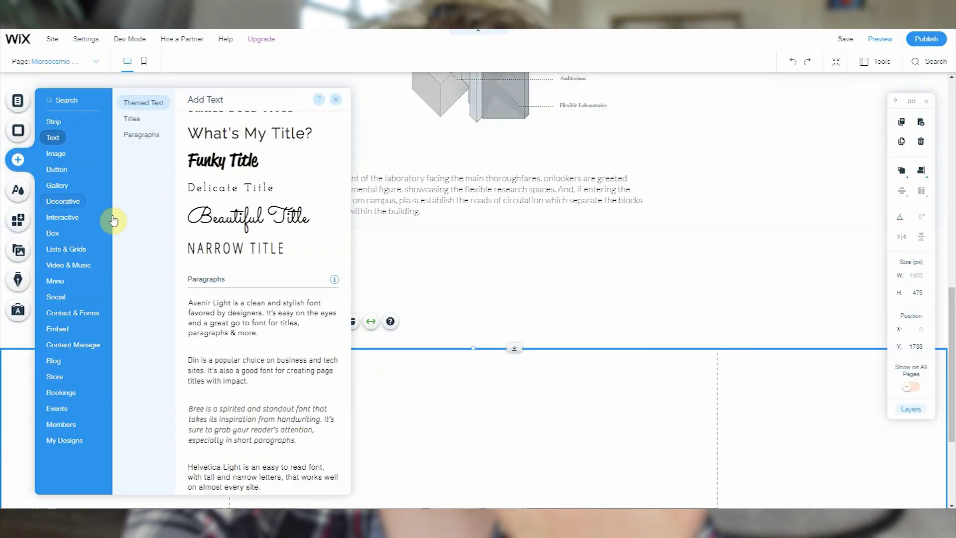
{"action": "left_click", "coordinate": [56, 185]}
{"action": "left_click_drag", "start_coordinate": [253, 402], "coordinate": [405, 293]}
{"action": "scroll", "coordinate": [515, 177], "scroll_direction": "down", "scroll_amount": 3}
{"action": "left_click", "coordinate": [515, 177]}
{"action": "left_click", "coordinate": [339, 311]}
{"action": "left_click", "coordinate": [888, 128]}
{"action": "left_click", "coordinate": [898, 98]}
{"action": "scroll", "coordinate": [478, 249], "scroll_direction": "up", "scroll_amount": 4}
Add a Heading 2 text element above the project image gallery on the Home page.
{"action": "left_click", "coordinate": [254, 247]}
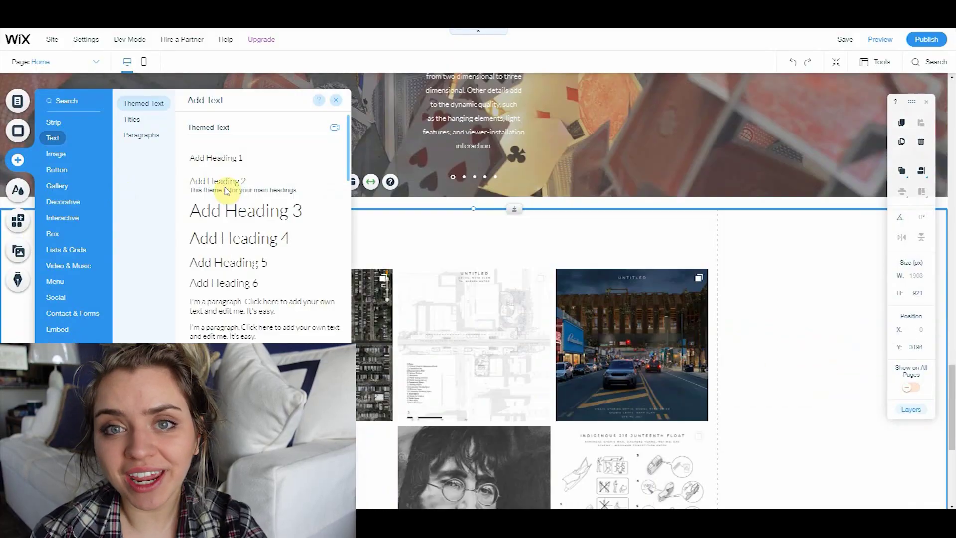
{"action": "left_click_drag", "start_coordinate": [226, 191], "coordinate": [395, 252]}
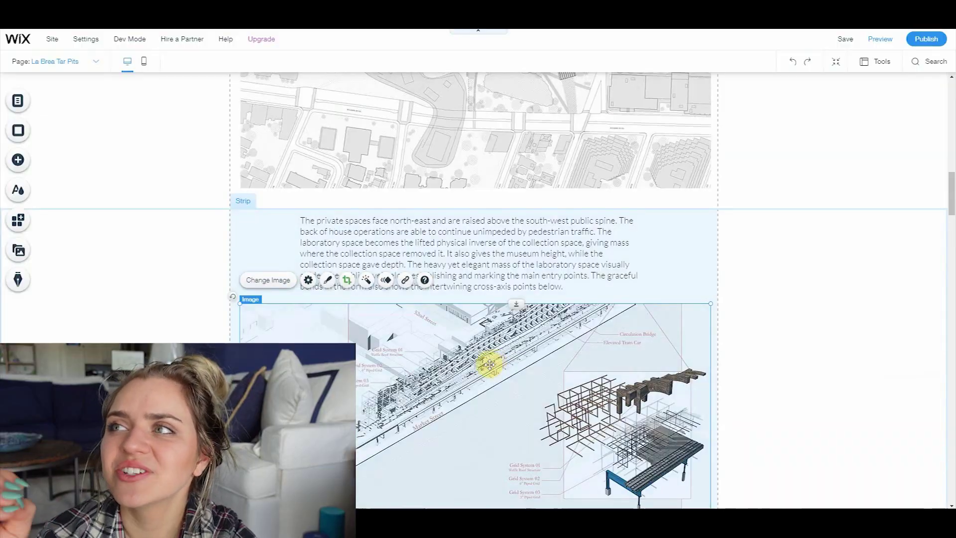
Replace the image below the private-spaces paragraph with SiteModel-1024x576.jpg from the La Brea Tar Pits folder.
{"action": "double_click", "coordinate": [521, 412]}
{"action": "double_click", "coordinate": [354, 195]}
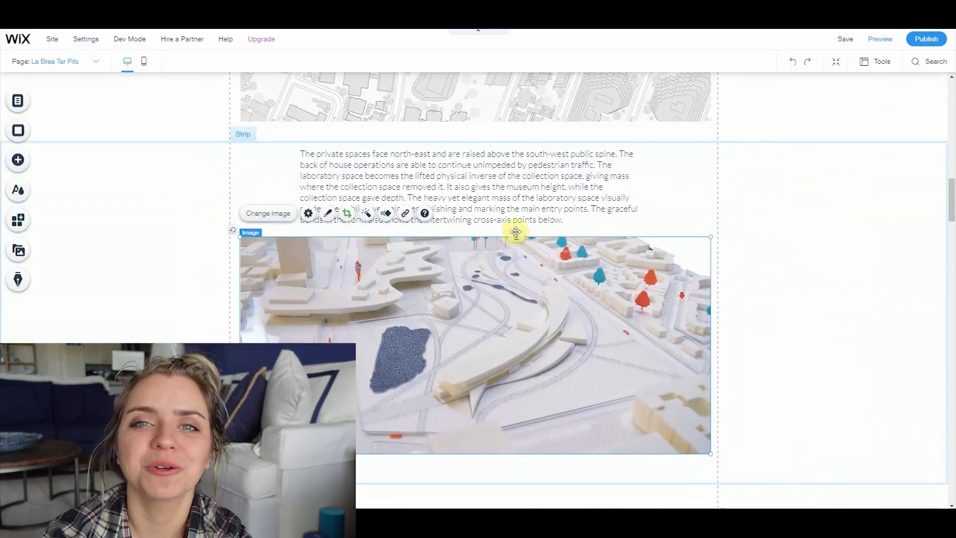
{"action": "left_click", "coordinate": [788, 273]}
Review the strips, renderings and section drawings on the La Brea Tar Pits page around the site model image.
{"action": "scroll", "coordinate": [788, 274], "scroll_direction": "down", "scroll_amount": 7}
{"action": "left_click", "coordinate": [545, 342]}
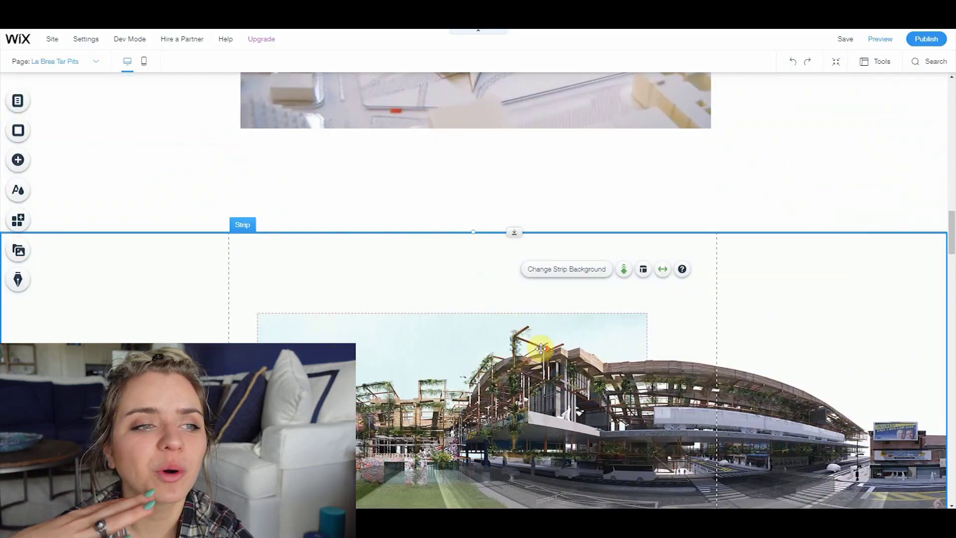
{"action": "scroll", "coordinate": [544, 342], "scroll_direction": "down", "scroll_amount": 4}
{"action": "left_click", "coordinate": [461, 250]}
{"action": "scroll", "coordinate": [461, 249], "scroll_direction": "down", "scroll_amount": 5}
{"action": "left_click", "coordinate": [456, 242]}
{"action": "scroll", "coordinate": [527, 164], "scroll_direction": "up", "scroll_amount": 3}
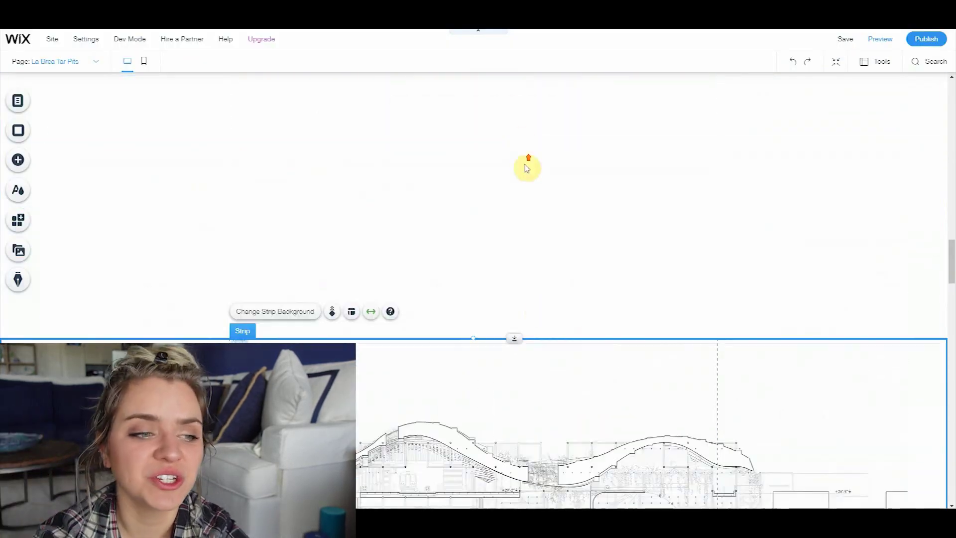
{"action": "scroll", "coordinate": [513, 199], "scroll_direction": "down", "scroll_amount": 1}
{"action": "scroll", "coordinate": [494, 275], "scroll_direction": "up", "scroll_amount": 2}
{"action": "scroll", "coordinate": [828, 241], "scroll_direction": "up", "scroll_amount": 3}
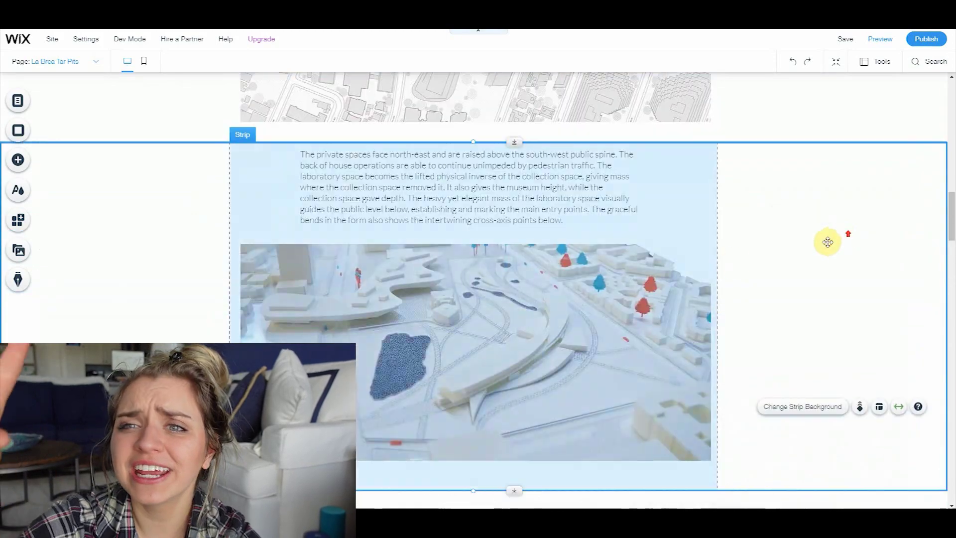
{"action": "scroll", "coordinate": [808, 220], "scroll_direction": "down", "scroll_amount": 3}
{"action": "scroll", "coordinate": [807, 222], "scroll_direction": "up", "scroll_amount": 4}
{"action": "scroll", "coordinate": [807, 222], "scroll_direction": "down", "scroll_amount": 10}
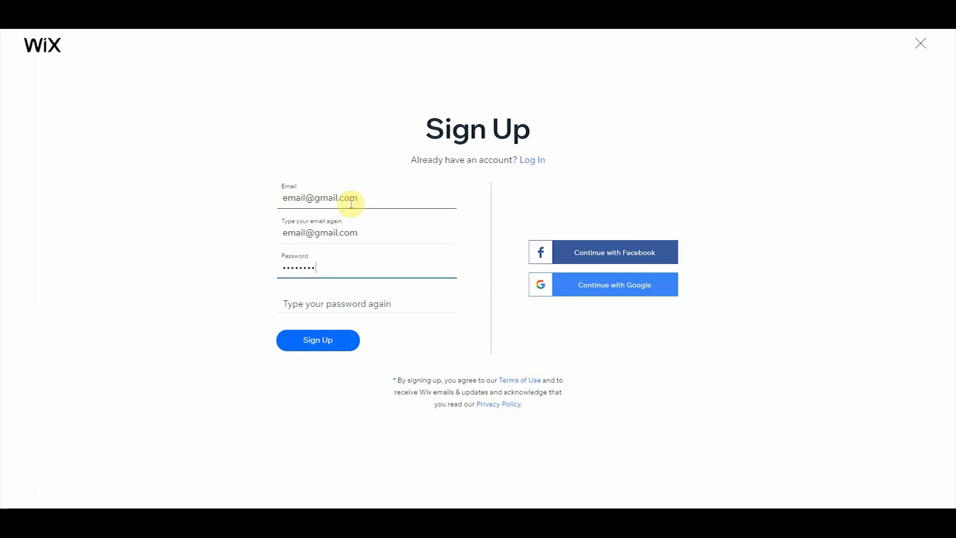
Submit the sign-up form to create the new account.
{"action": "left_click", "coordinate": [344, 334]}
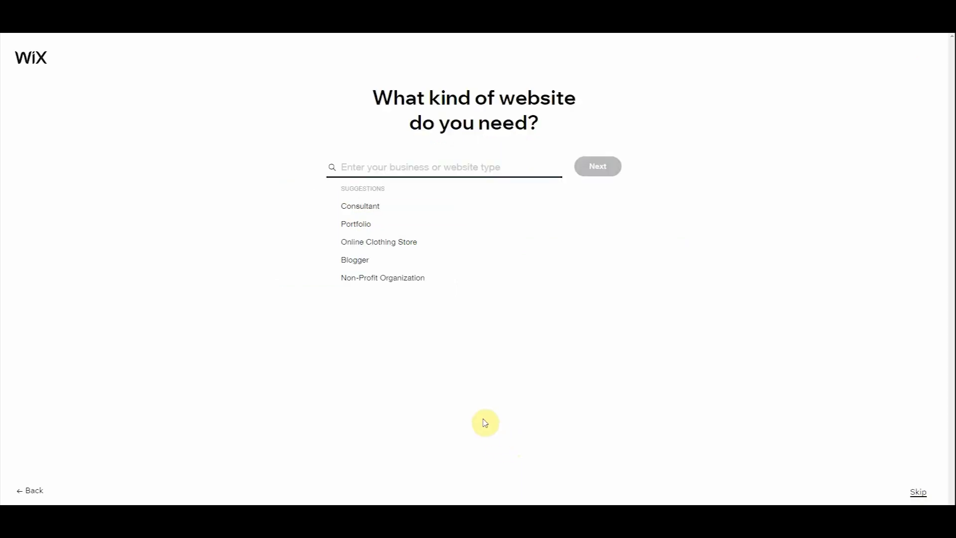
{"action": "left_click", "coordinate": [368, 229]}
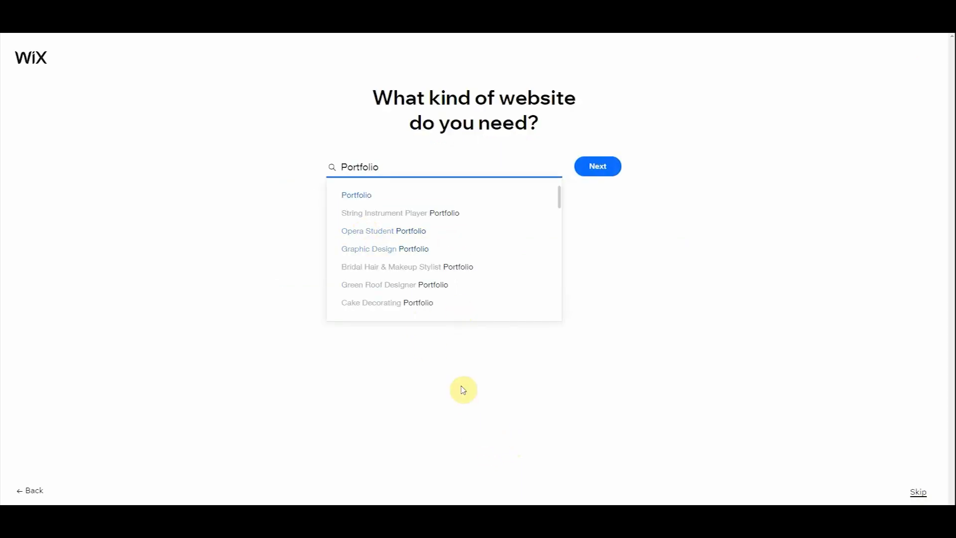
{"action": "scroll", "coordinate": [467, 308], "scroll_direction": "down", "scroll_amount": 5}
{"action": "scroll", "coordinate": [481, 310], "scroll_direction": "down", "scroll_amount": 5}
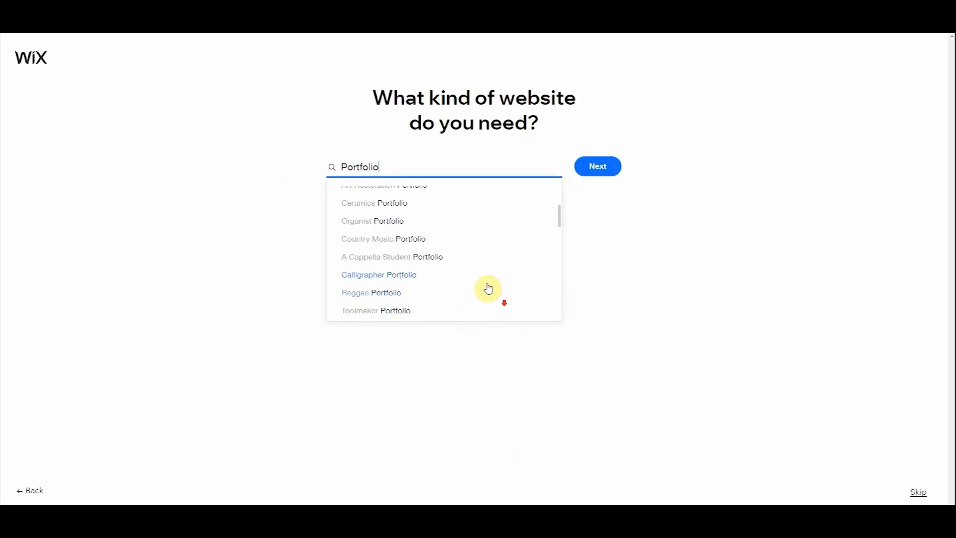
Search the website types for "architecture" and choose Architecture Portfolio.
{"action": "left_click", "coordinate": [372, 165]}
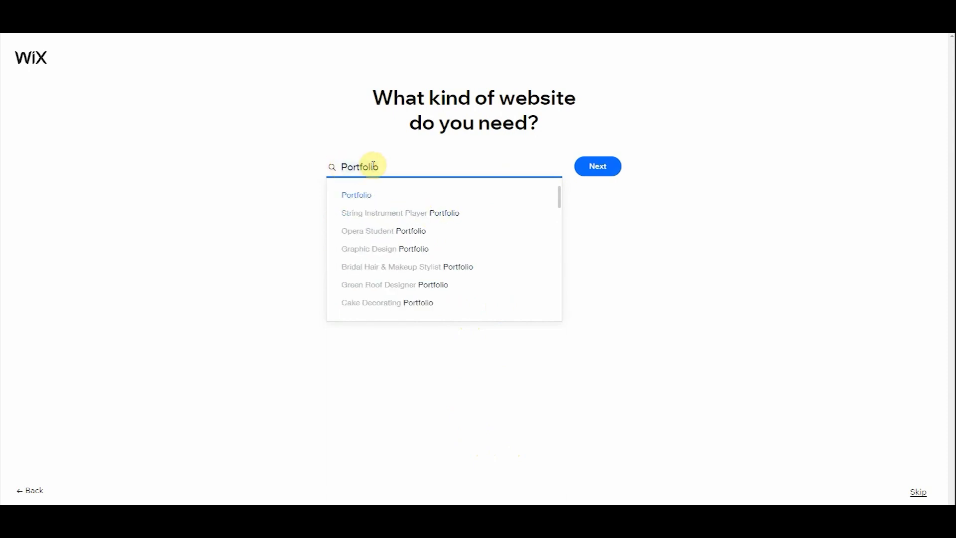
{"action": "type", "text": "architectur"}
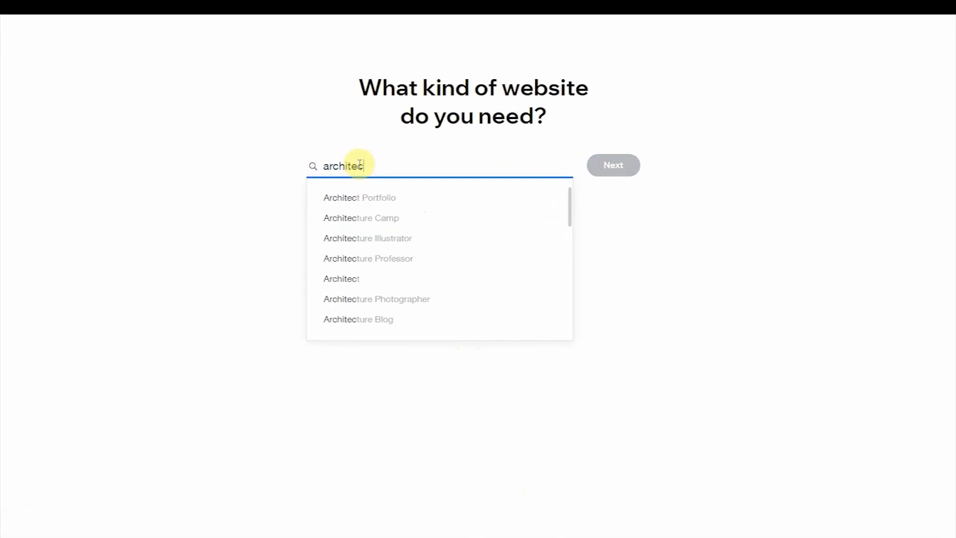
{"action": "type", "text": "e"}
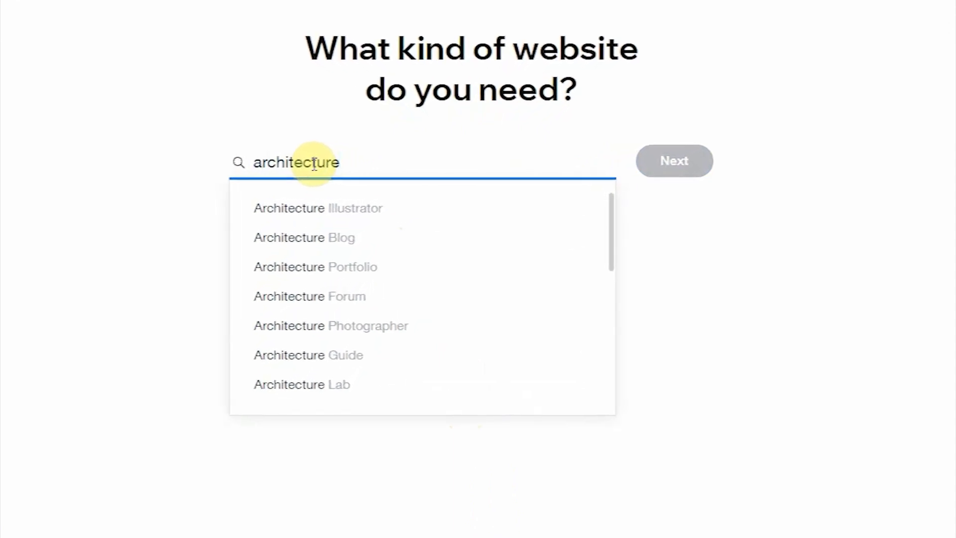
{"action": "left_click", "coordinate": [354, 276]}
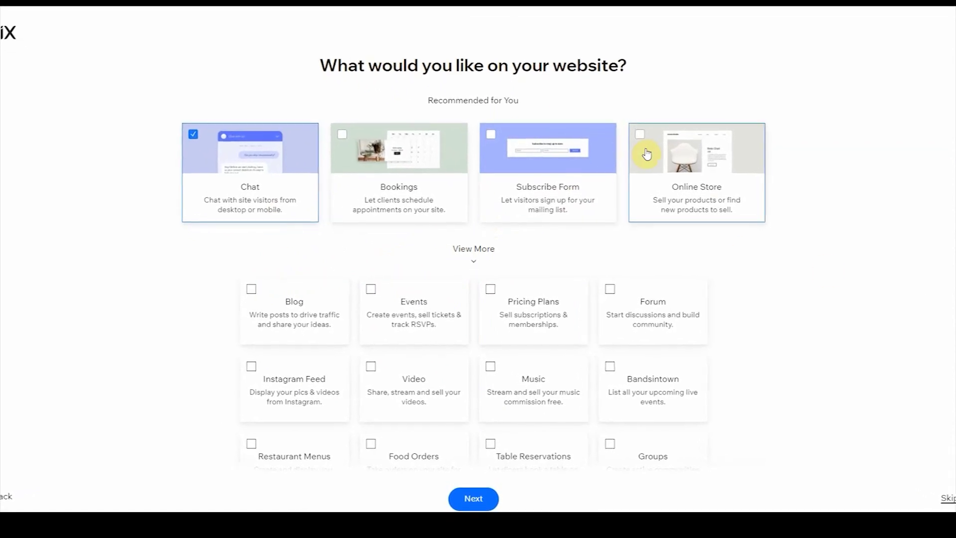
Add Online Store, Blog and Instagram Feed to the features wanted on the website.
{"action": "left_click", "coordinate": [638, 144]}
{"action": "scroll", "coordinate": [455, 239], "scroll_direction": "down", "scroll_amount": 3}
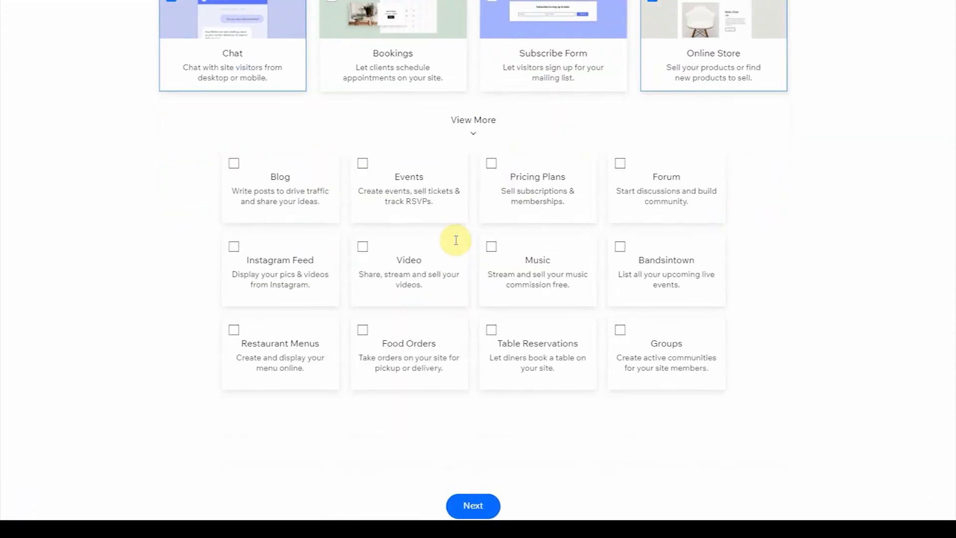
{"action": "left_click", "coordinate": [230, 165]}
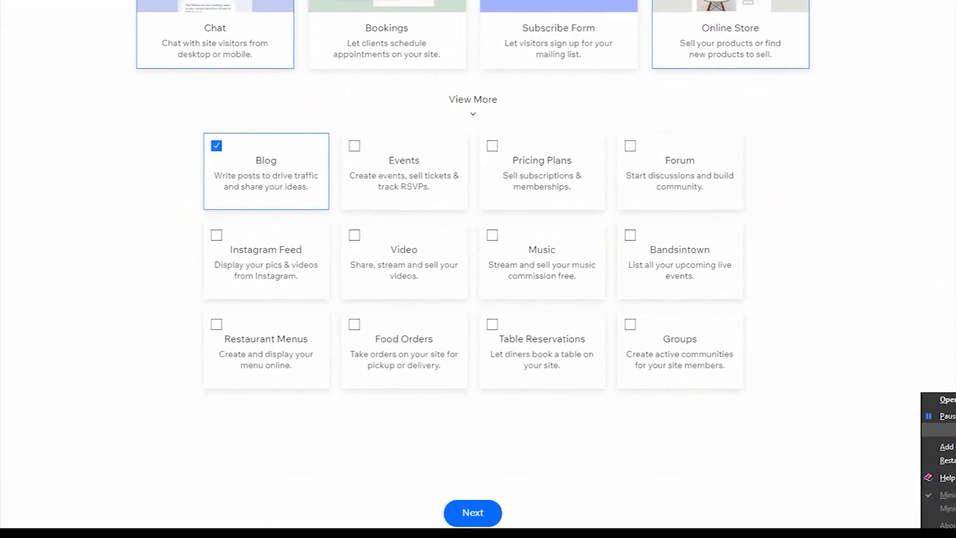
{"action": "left_click", "coordinate": [212, 229]}
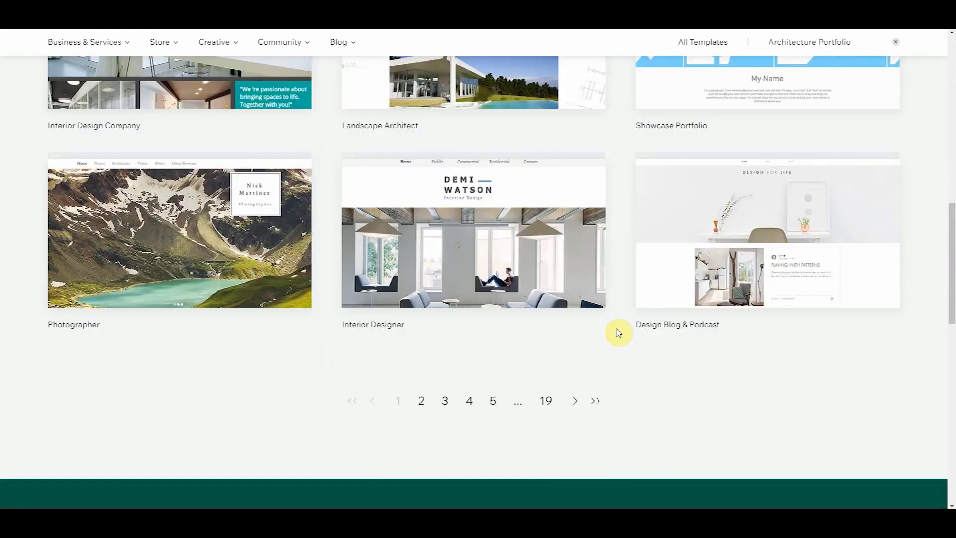
Browse the template results for Architecture Portfolio and the layouts among the blank website templates.
{"action": "scroll", "coordinate": [619, 332], "scroll_direction": "up", "scroll_amount": 4}
{"action": "scroll", "coordinate": [619, 332], "scroll_direction": "up", "scroll_amount": 5}
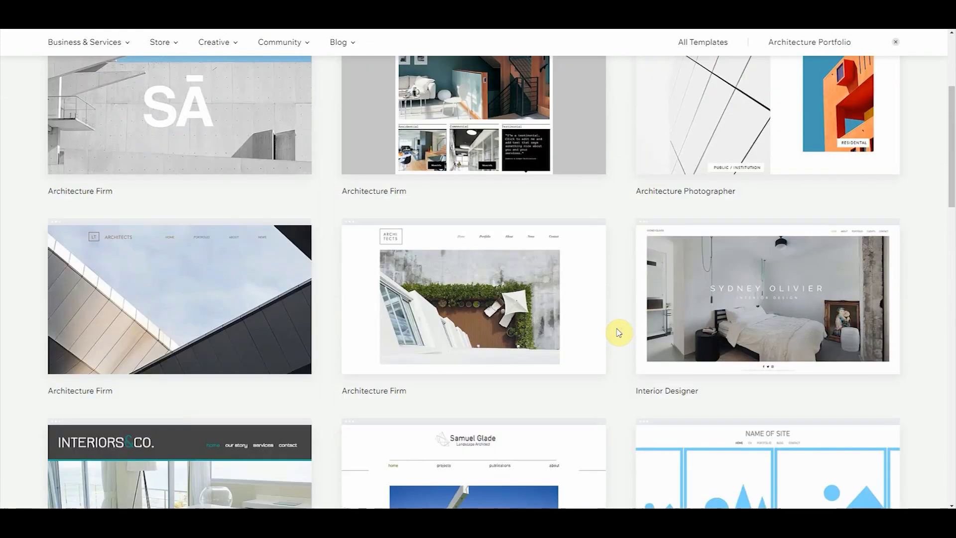
{"action": "scroll", "coordinate": [619, 332], "scroll_direction": "up", "scroll_amount": 3}
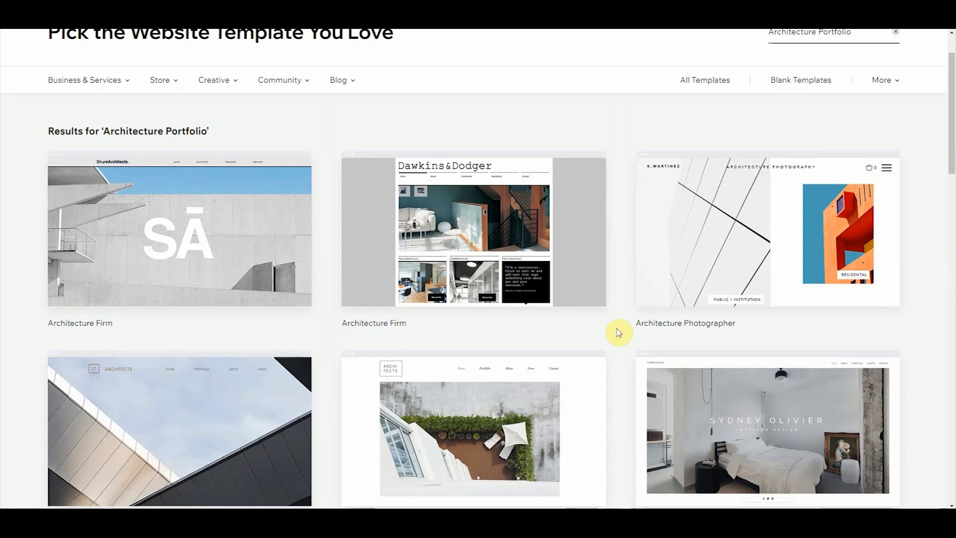
{"action": "left_click", "coordinate": [803, 92]}
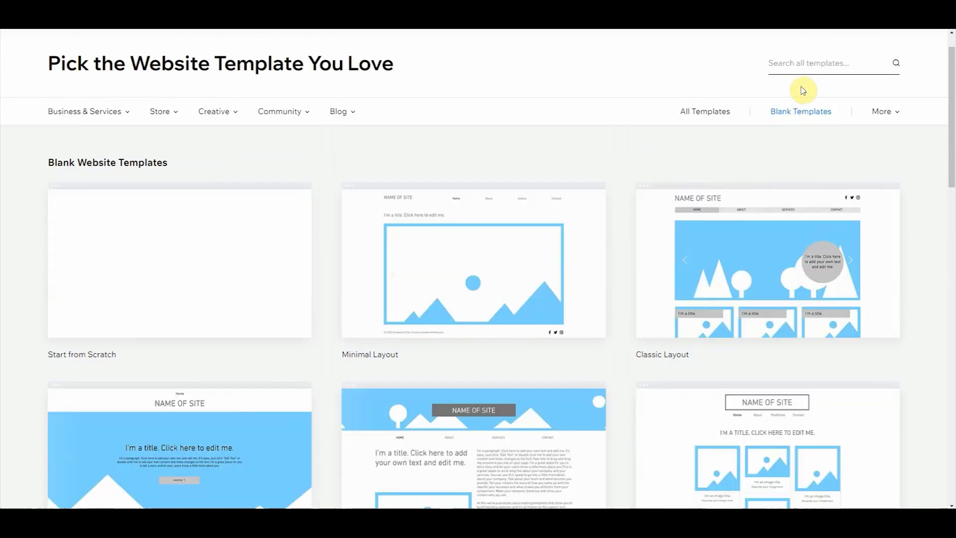
{"action": "mouse_move", "coordinate": [123, 314]}
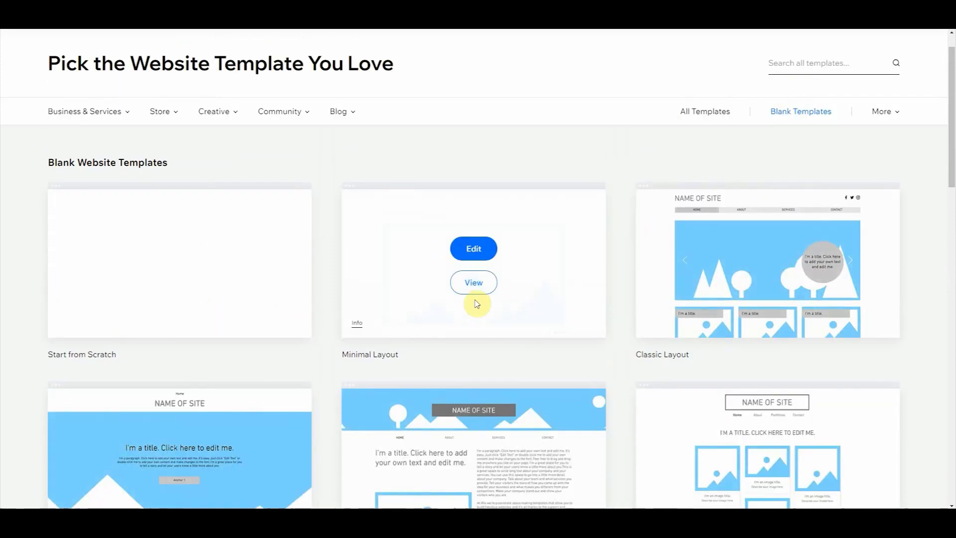
{"action": "scroll", "coordinate": [503, 379], "scroll_direction": "down", "scroll_amount": 3}
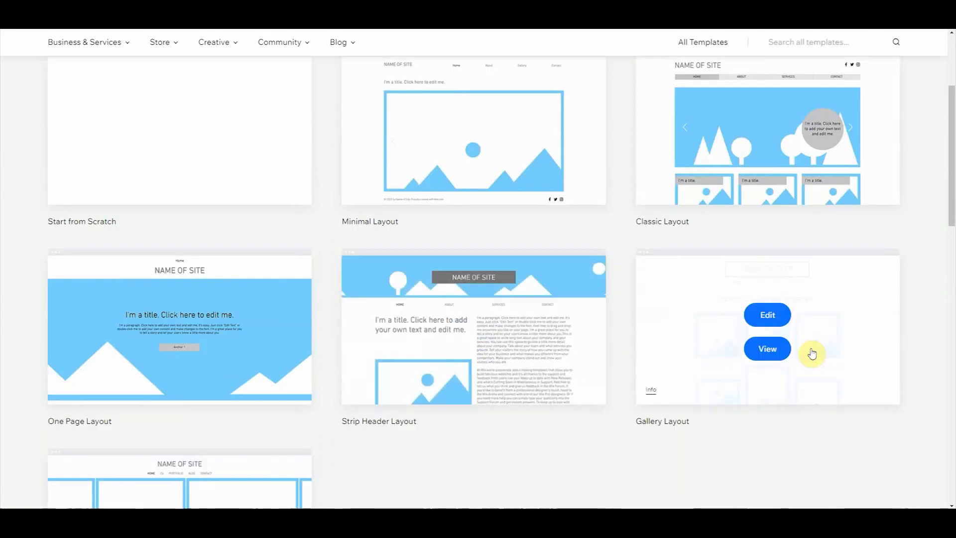
{"action": "scroll", "coordinate": [199, 374], "scroll_direction": "down", "scroll_amount": 4}
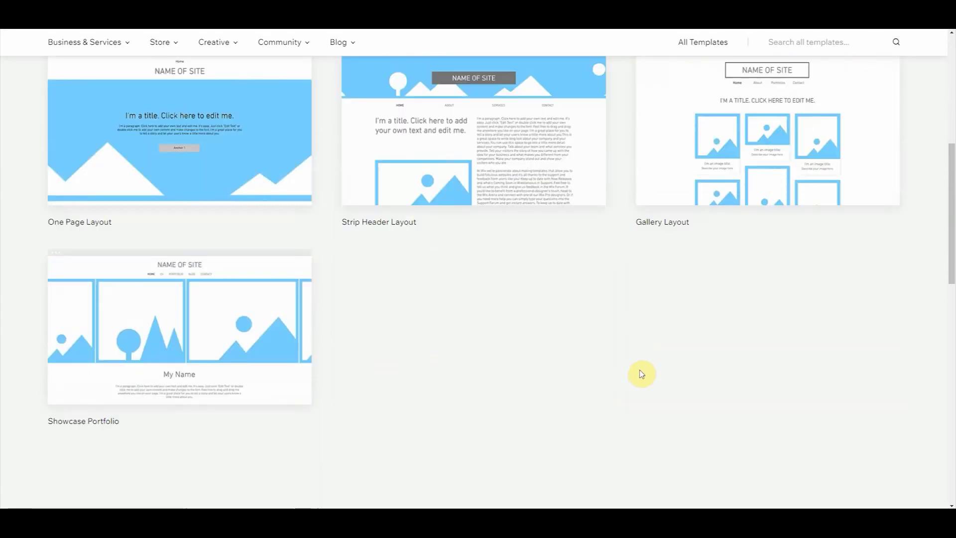
{"action": "scroll", "coordinate": [573, 369], "scroll_direction": "up", "scroll_amount": 4}
{"action": "scroll", "coordinate": [822, 322], "scroll_direction": "up", "scroll_amount": 3}
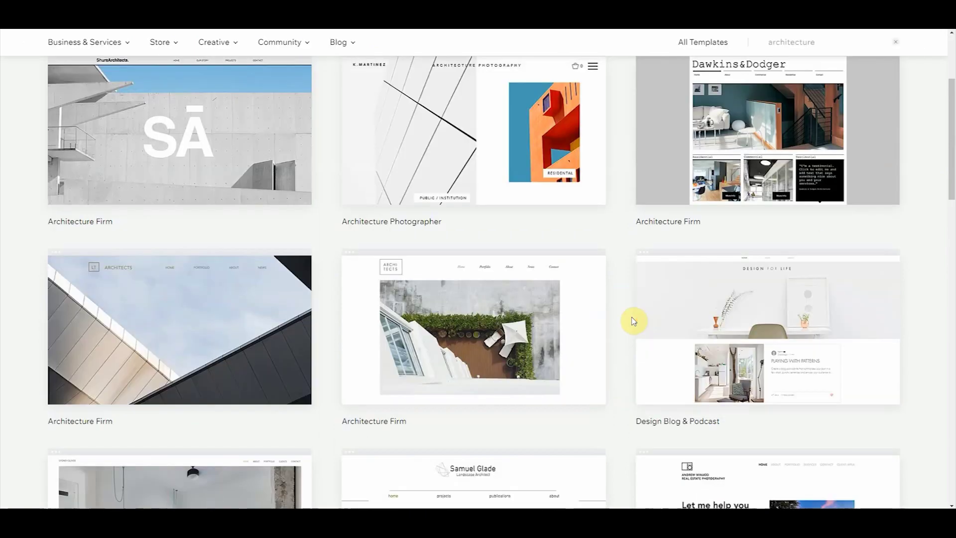
Start editing the Architecture Firm template with the planted terrace photo from the architecture search results.
{"action": "scroll", "coordinate": [634, 320], "scroll_direction": "down", "scroll_amount": 4}
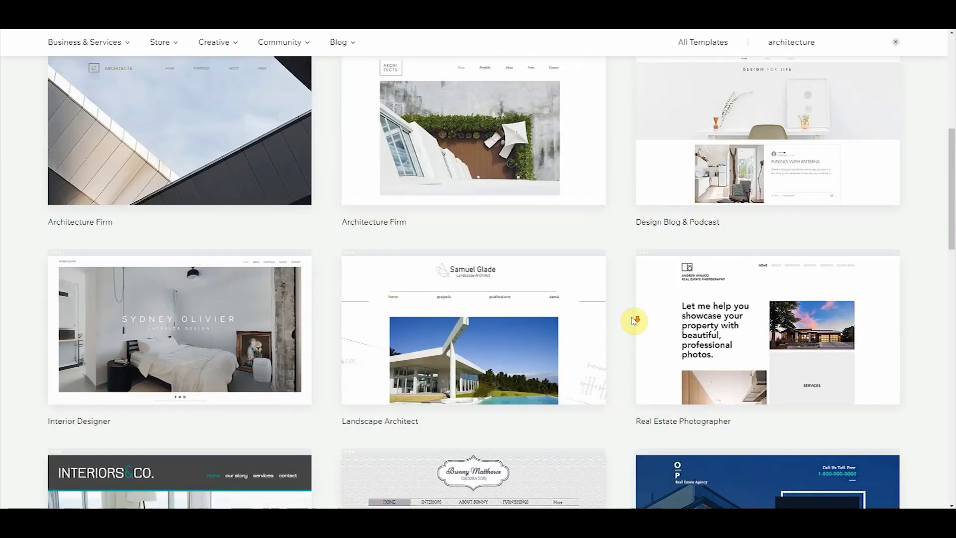
{"action": "scroll", "coordinate": [634, 318], "scroll_direction": "up", "scroll_amount": 3}
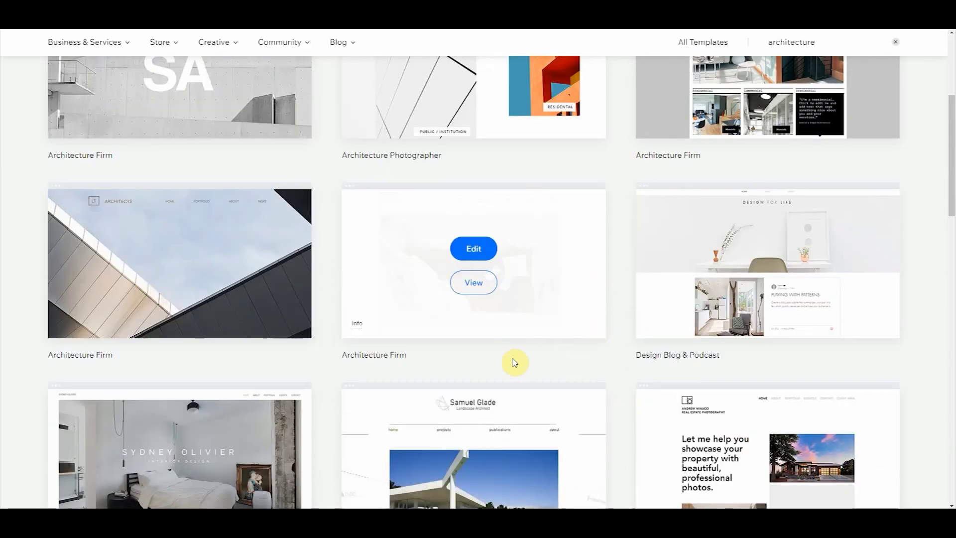
{"action": "left_click", "coordinate": [478, 249]}
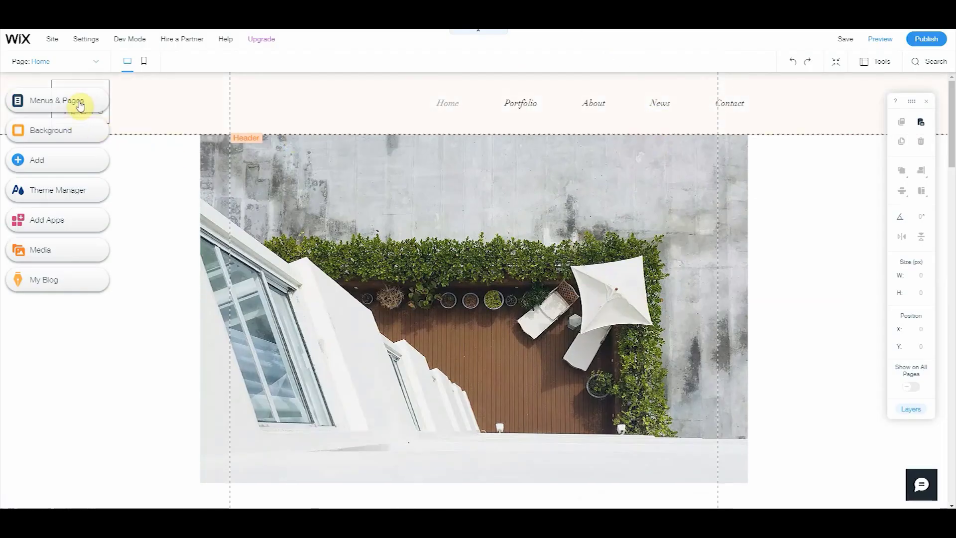
Review the site's color theme and the featured alternatives, and open the theme's text settings.
{"action": "left_click", "coordinate": [70, 194]}
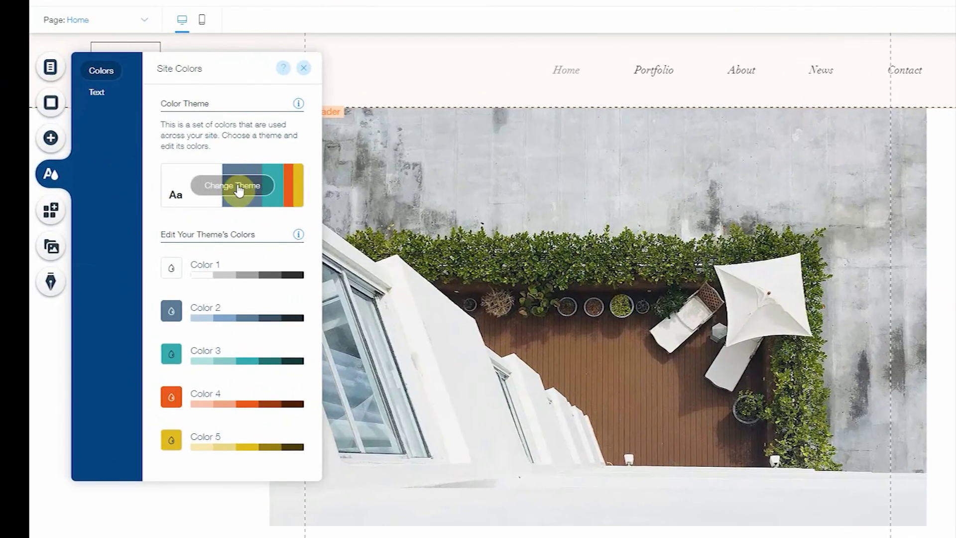
{"action": "left_click", "coordinate": [175, 199]}
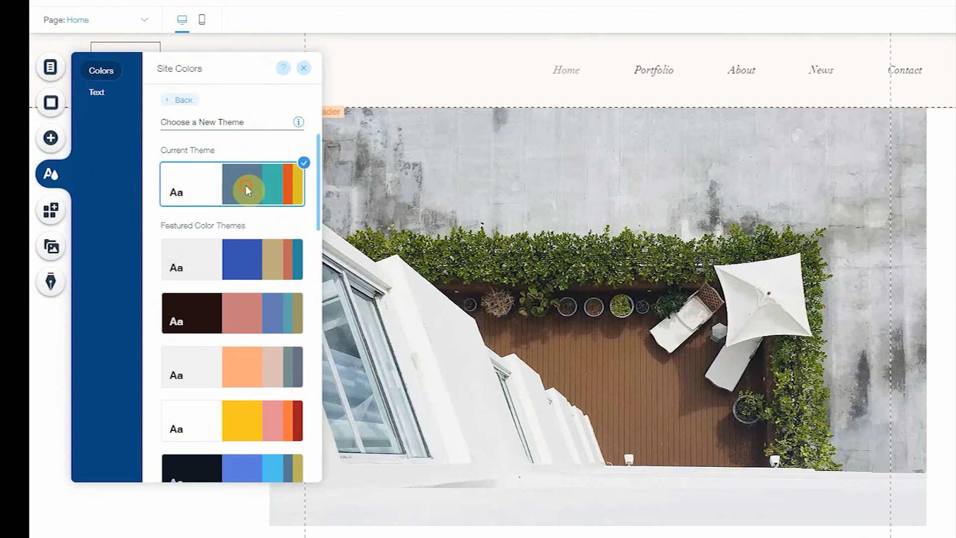
{"action": "scroll", "coordinate": [246, 228], "scroll_direction": "down", "scroll_amount": 10}
{"action": "scroll", "coordinate": [246, 227], "scroll_direction": "up", "scroll_amount": 10}
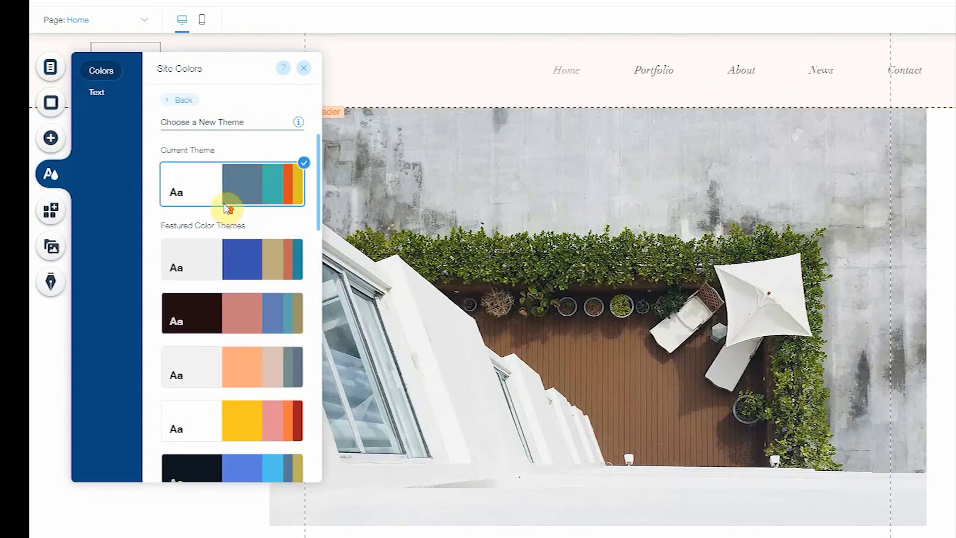
{"action": "left_click", "coordinate": [177, 99]}
{"action": "left_click", "coordinate": [97, 93]}
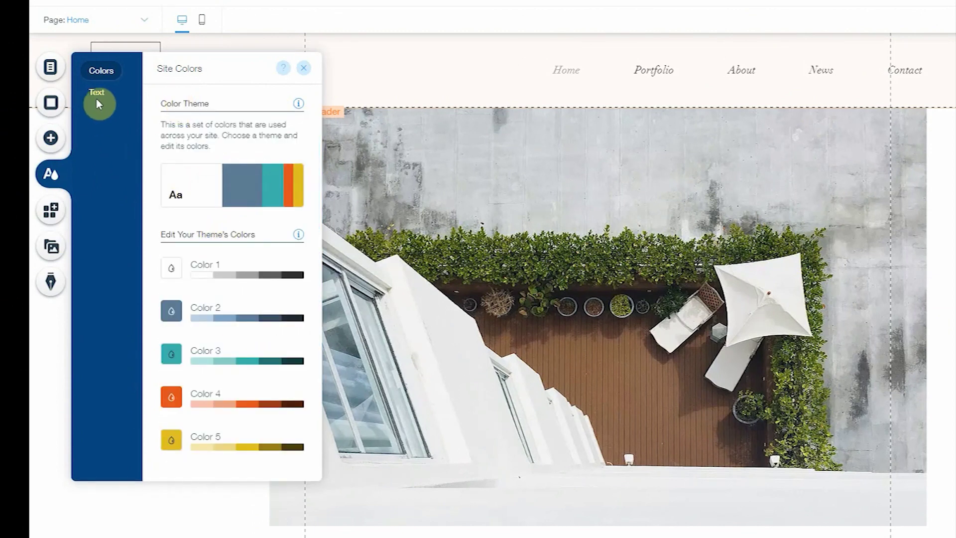
{"action": "left_click", "coordinate": [296, 142]}
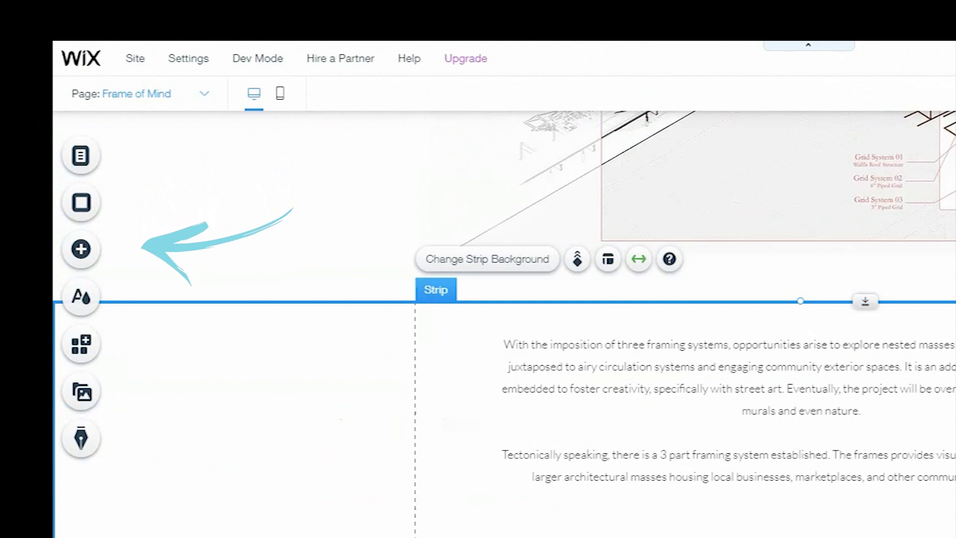
{"action": "left_click_drag", "start_coordinate": [807, 537], "coordinate": [865, 516]}
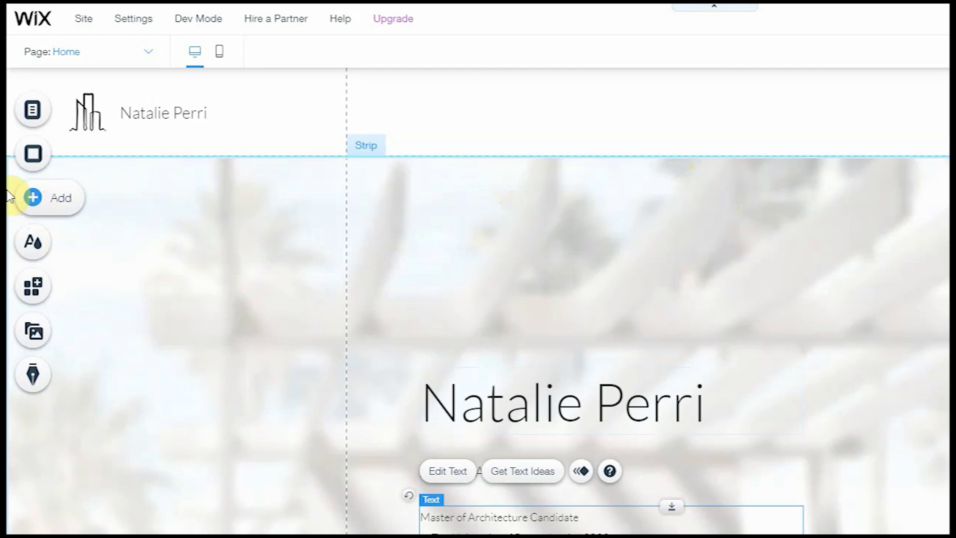
Examine the site's page list, the page background choices, the addable element categories and the theme colors.
{"action": "left_click", "coordinate": [33, 110]}
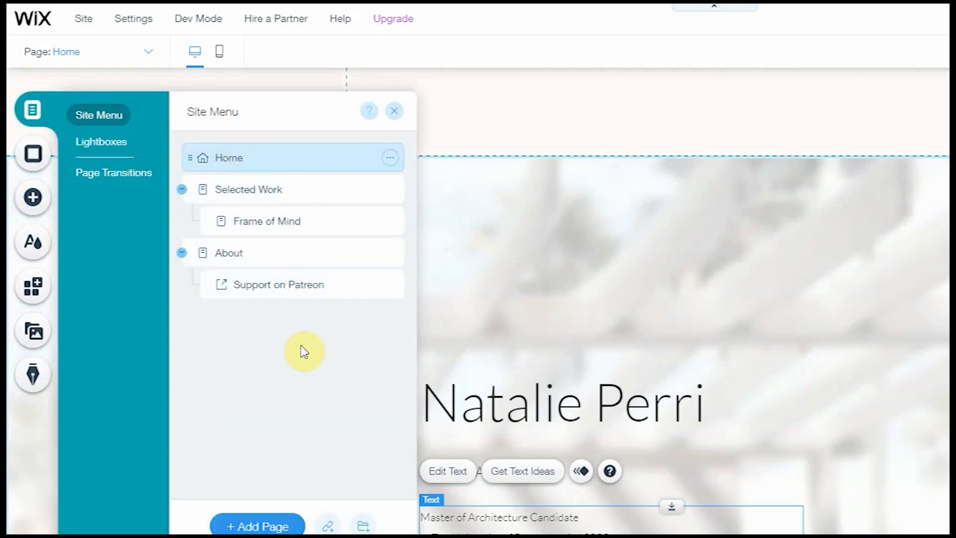
{"action": "left_click", "coordinate": [44, 168]}
{"action": "scroll", "coordinate": [195, 375], "scroll_direction": "down", "scroll_amount": 10}
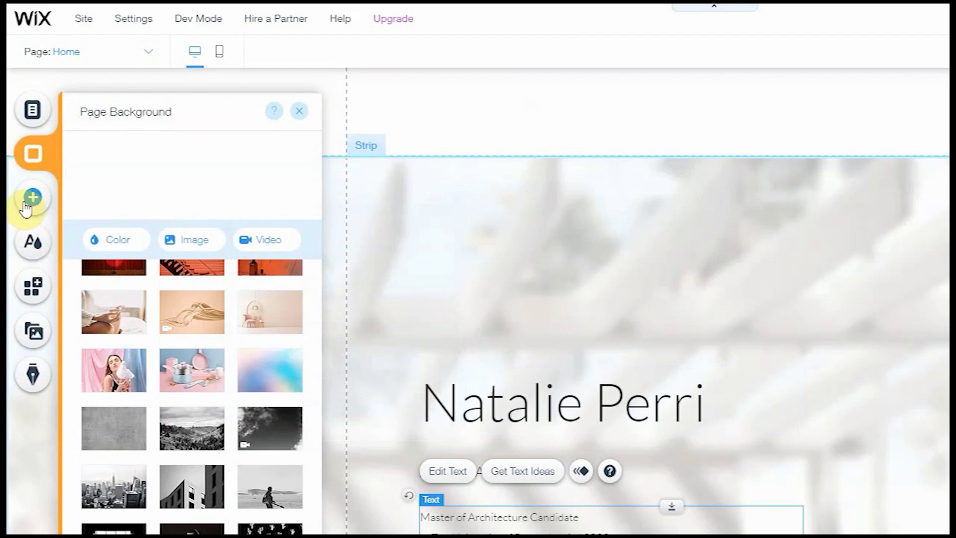
{"action": "left_click", "coordinate": [31, 199]}
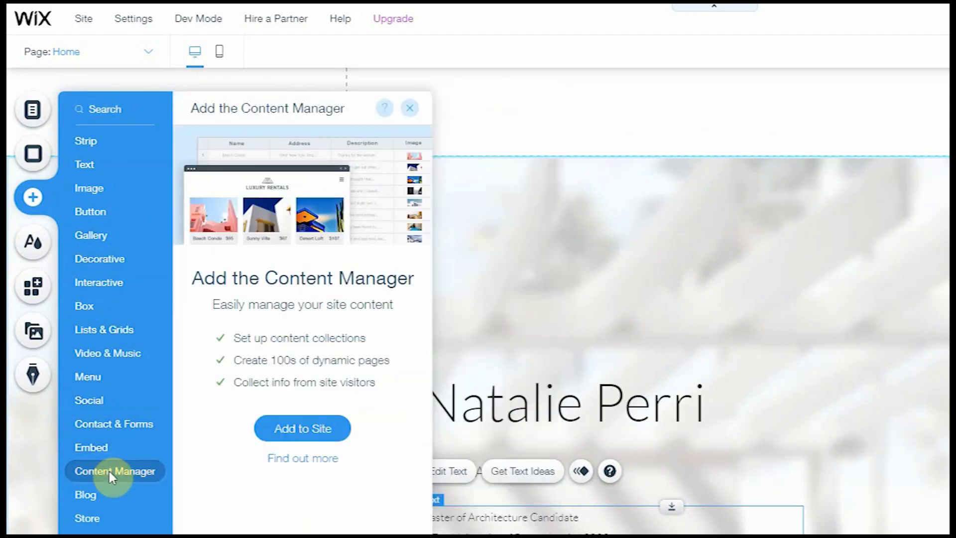
{"action": "left_click", "coordinate": [33, 241]}
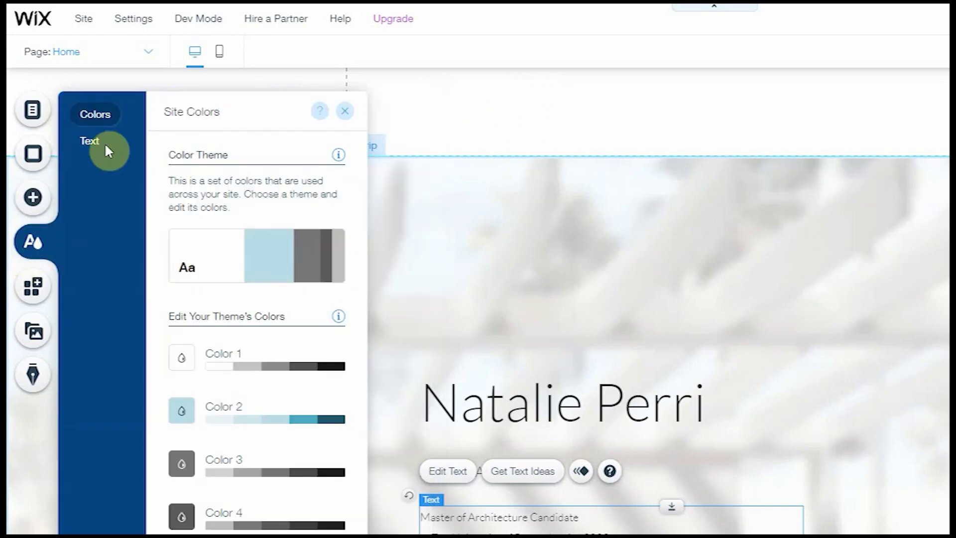
Browse the Wix App Market, the media library with its free images and videos, and the blog section.
{"action": "left_click", "coordinate": [43, 288]}
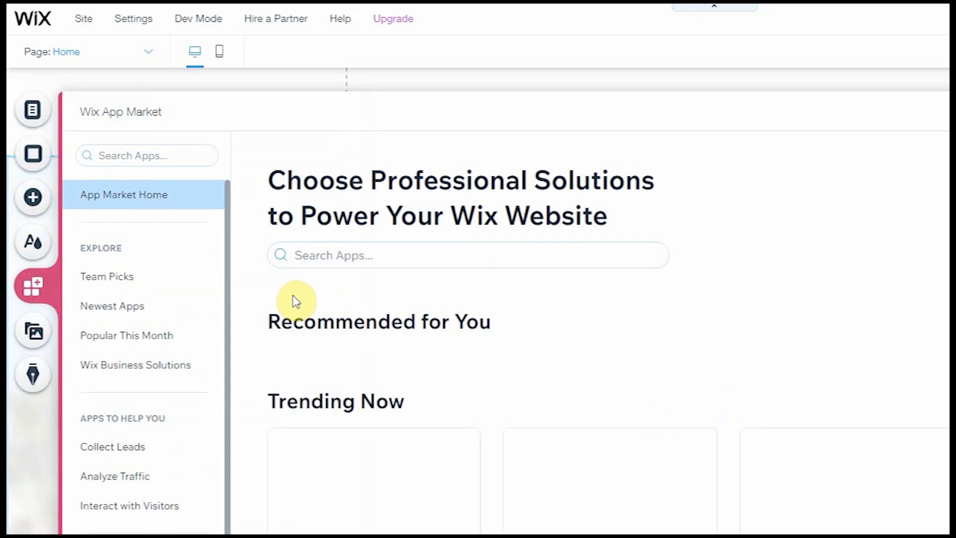
{"action": "scroll", "coordinate": [149, 269], "scroll_direction": "down", "scroll_amount": 2}
{"action": "scroll", "coordinate": [393, 465], "scroll_direction": "down", "scroll_amount": 10}
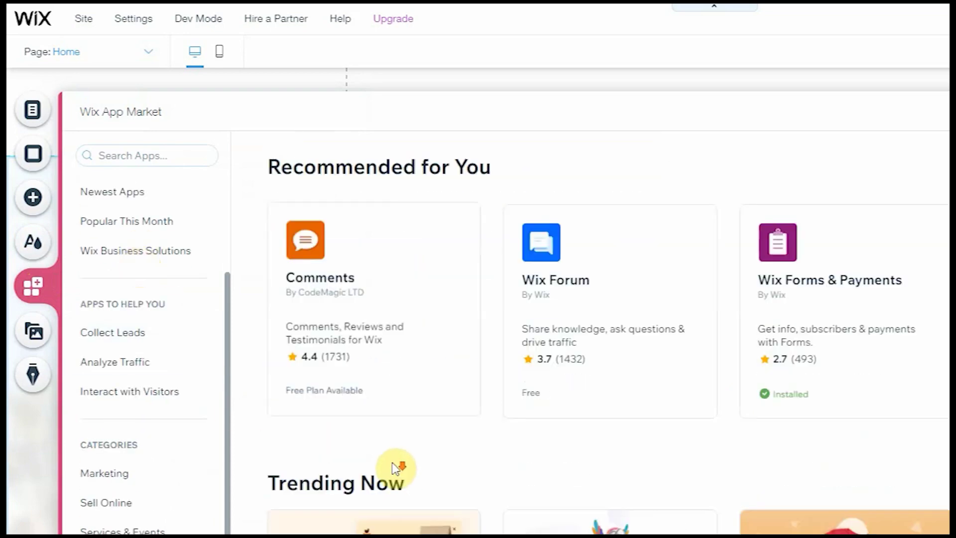
{"action": "left_click", "coordinate": [33, 339]}
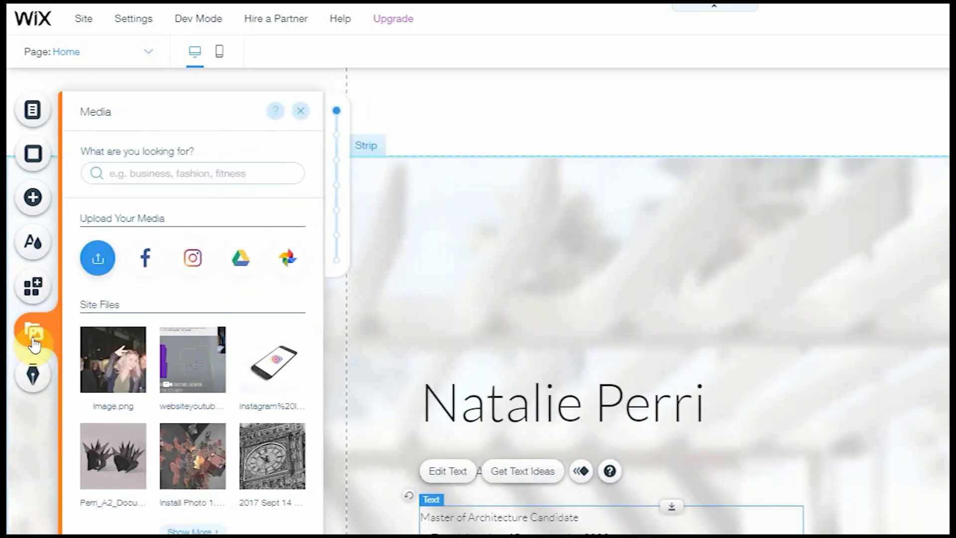
{"action": "scroll", "coordinate": [144, 388], "scroll_direction": "down", "scroll_amount": 5}
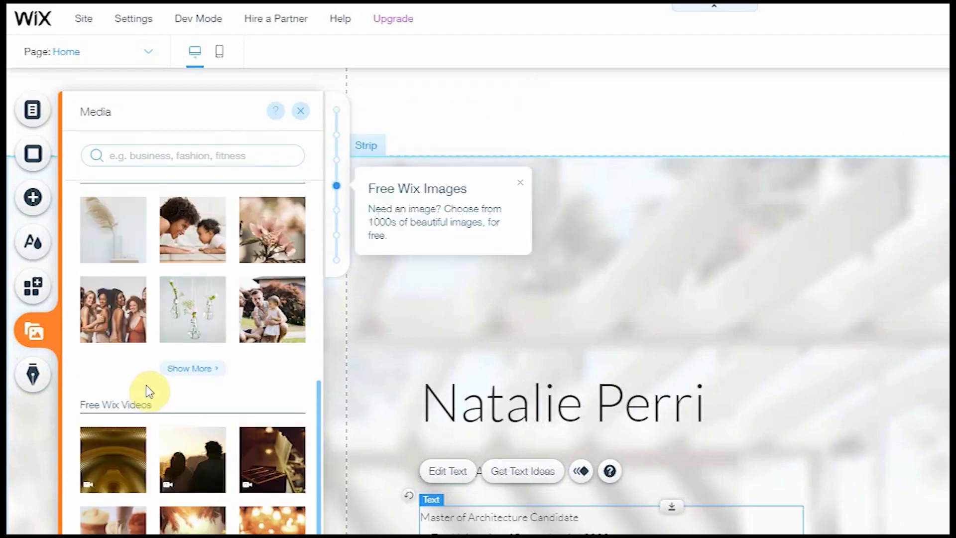
{"action": "scroll", "coordinate": [209, 489], "scroll_direction": "up", "scroll_amount": 2}
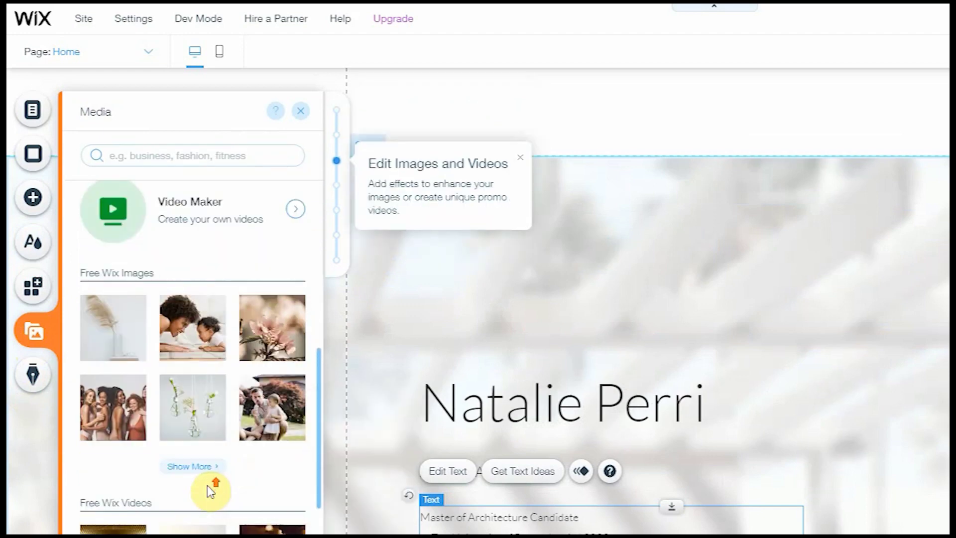
{"action": "left_click", "coordinate": [32, 384]}
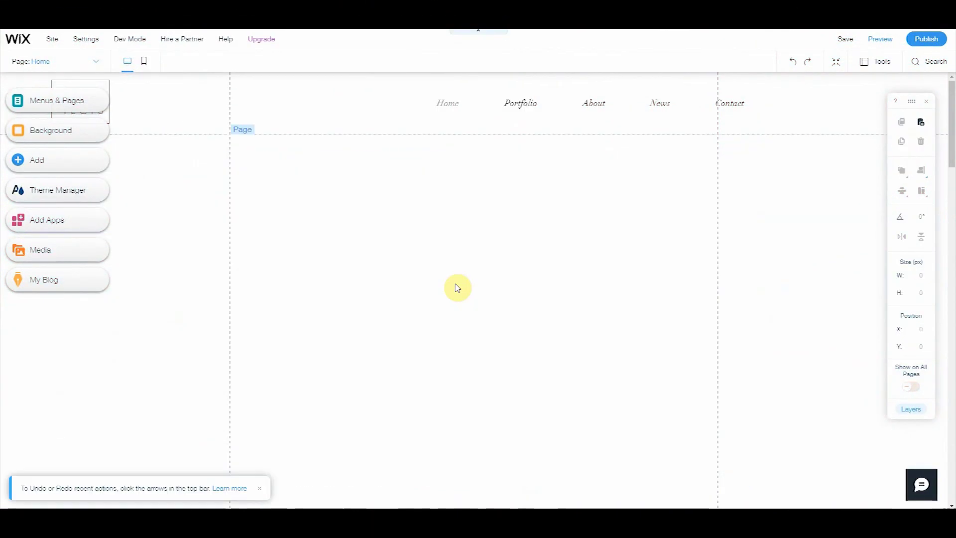
Add a blank white Classic strip across the Home page below the header.
{"action": "left_click", "coordinate": [441, 287]}
{"action": "left_click", "coordinate": [360, 333]}
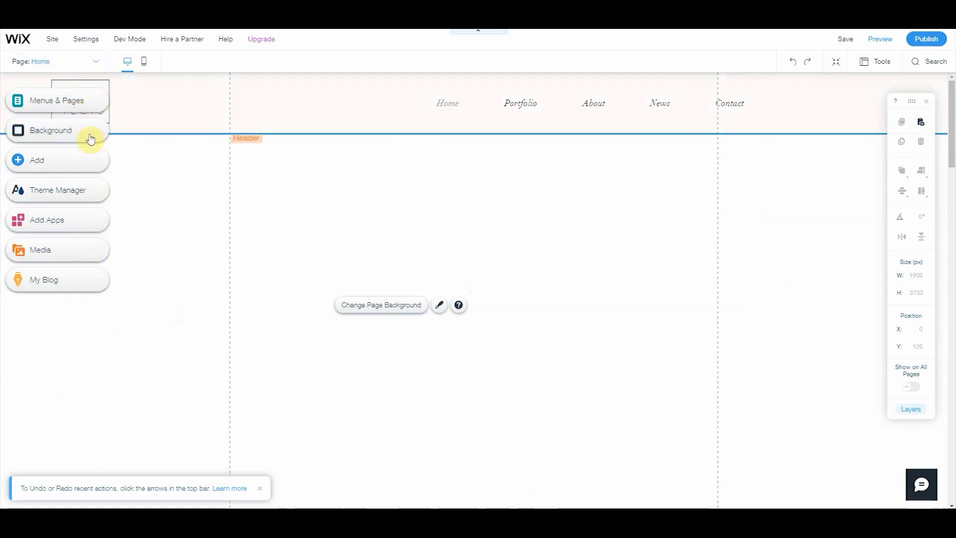
{"action": "left_click", "coordinate": [80, 165]}
{"action": "left_click", "coordinate": [83, 347]}
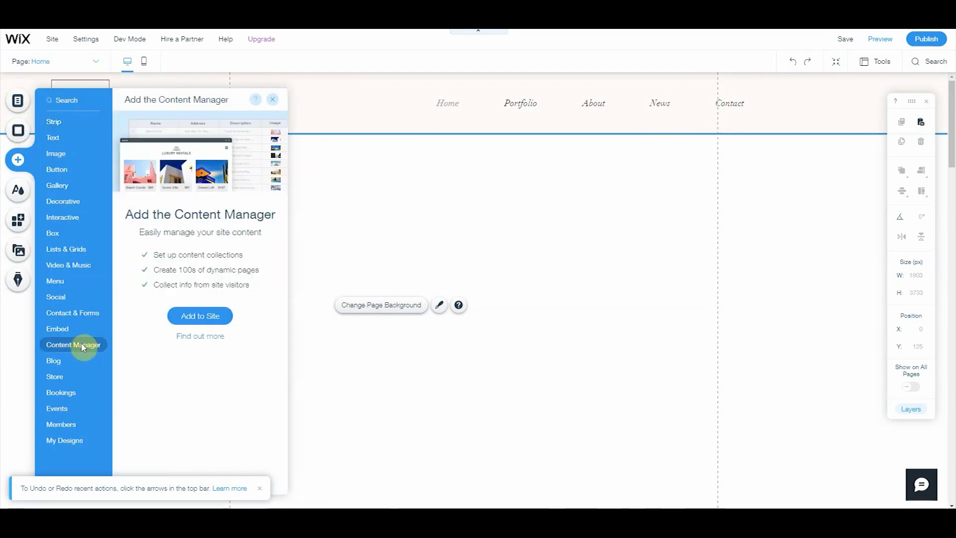
{"action": "left_click", "coordinate": [80, 128]}
{"action": "left_click", "coordinate": [135, 198]}
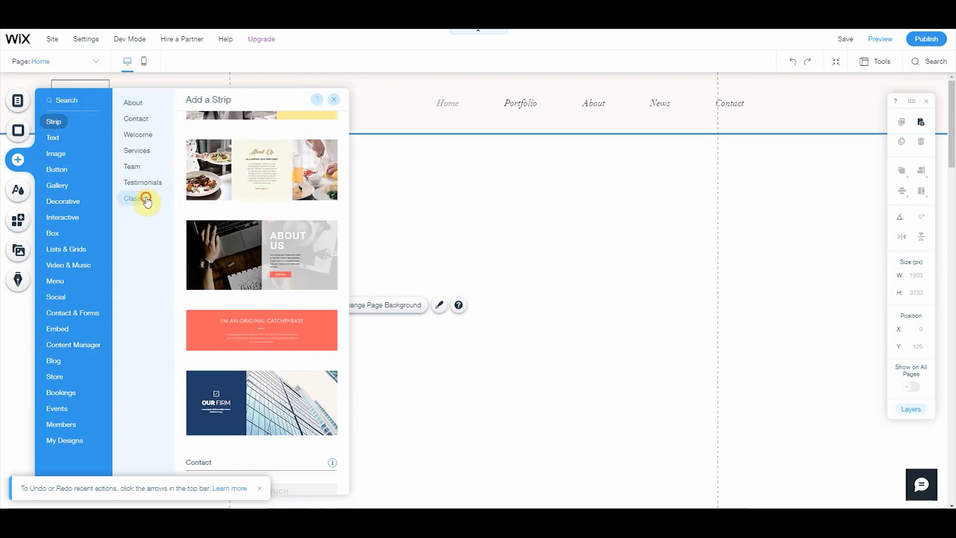
{"action": "left_click_drag", "start_coordinate": [279, 363], "coordinate": [542, 292]}
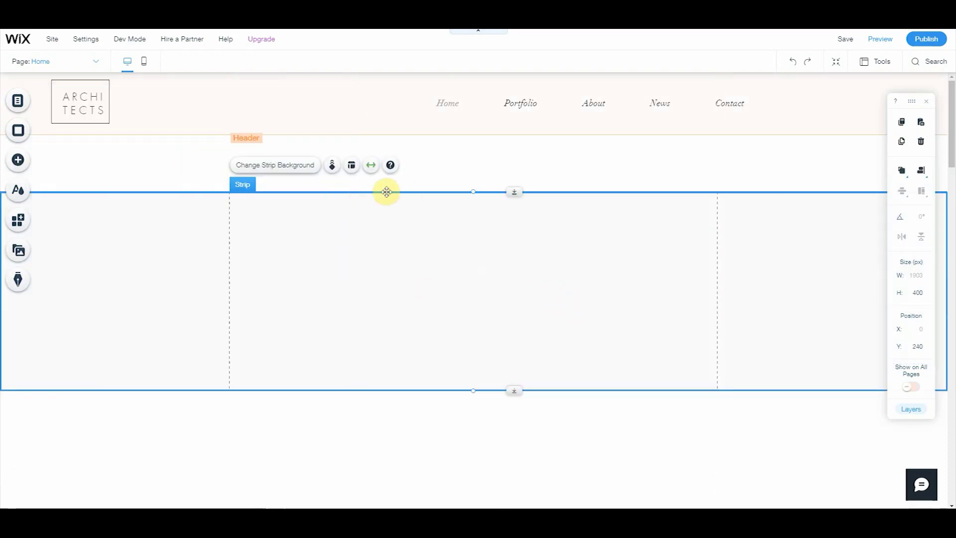
Choose the white building render with palm trees from the site files as the strip's background image and open it in Photo Studio.
{"action": "double_click", "coordinate": [404, 287]}
{"action": "left_click", "coordinate": [168, 257]}
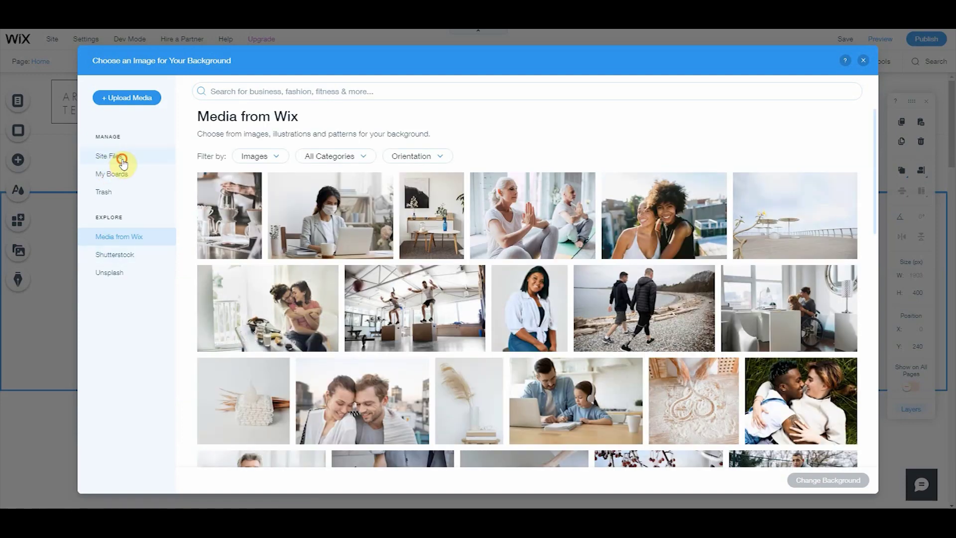
{"action": "left_click", "coordinate": [120, 158]}
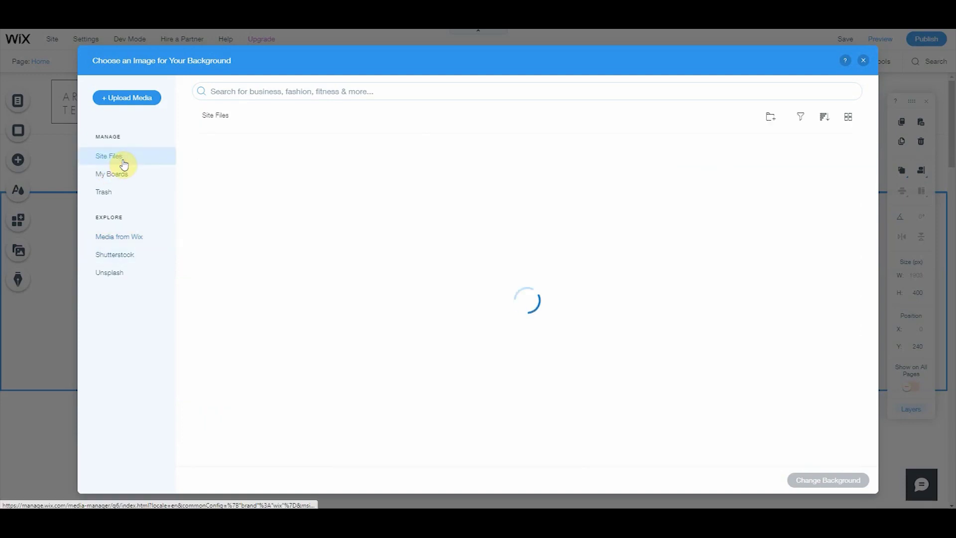
{"action": "left_click", "coordinate": [112, 174]}
{"action": "left_click", "coordinate": [125, 157]}
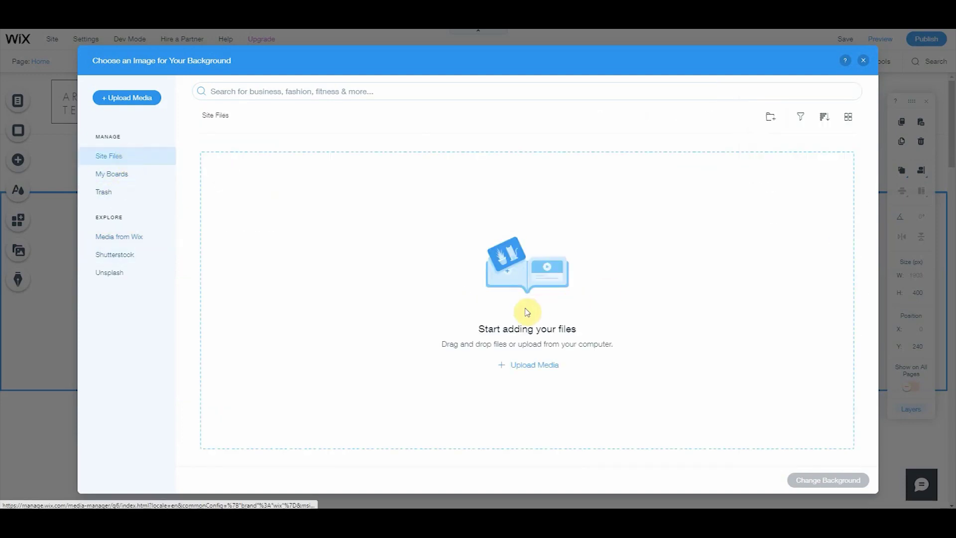
{"action": "left_click", "coordinate": [239, 199]}
{"action": "left_click", "coordinate": [783, 240]}
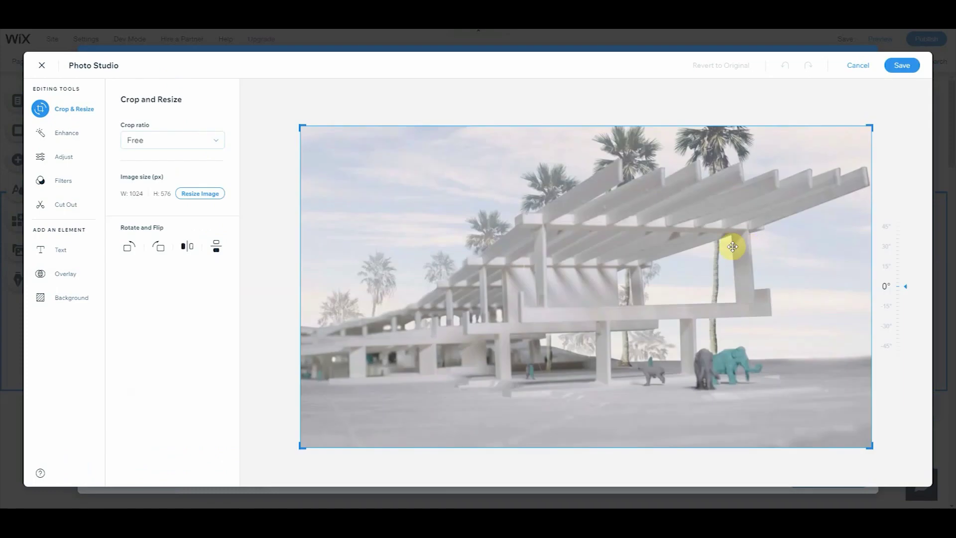
Blur the background image by lowering its sharpness, and raise its brightness slightly.
{"action": "left_click", "coordinate": [72, 156]}
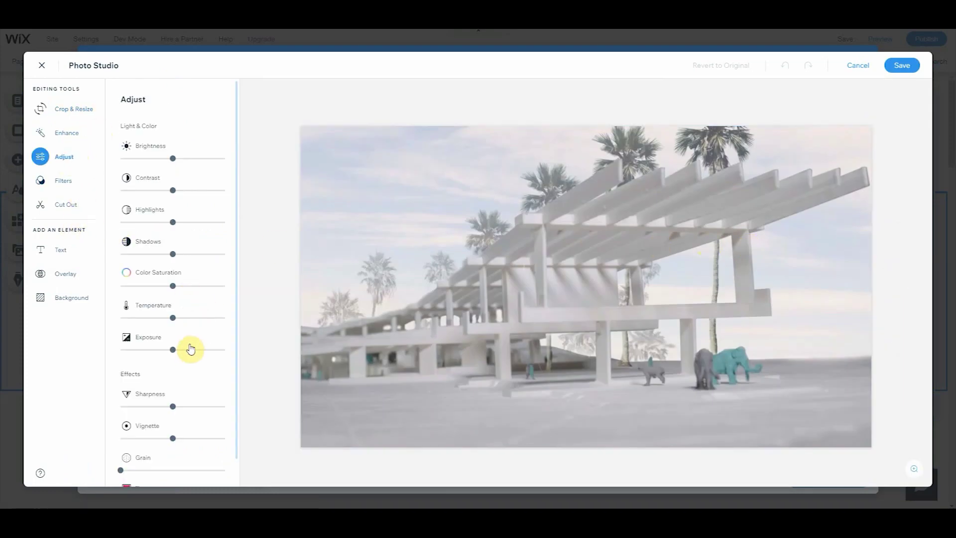
{"action": "left_click_drag", "start_coordinate": [124, 407], "coordinate": [145, 408]}
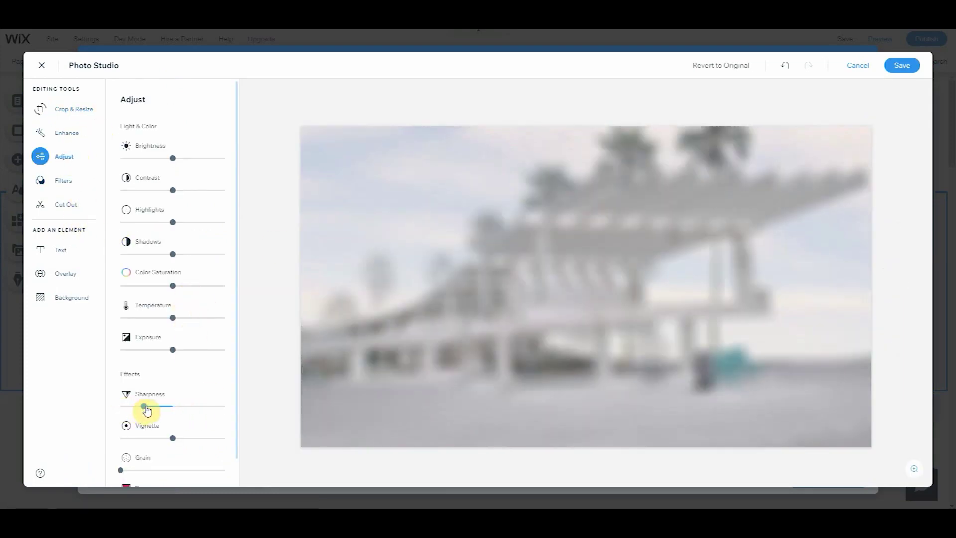
{"action": "left_click", "coordinate": [191, 159]}
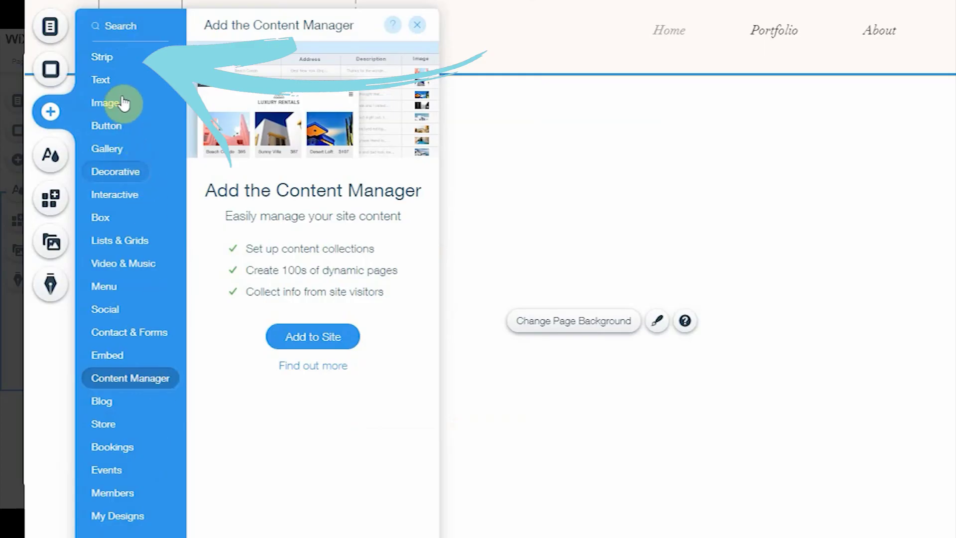
{"action": "left_click", "coordinate": [102, 59]}
{"action": "left_click", "coordinate": [219, 168]}
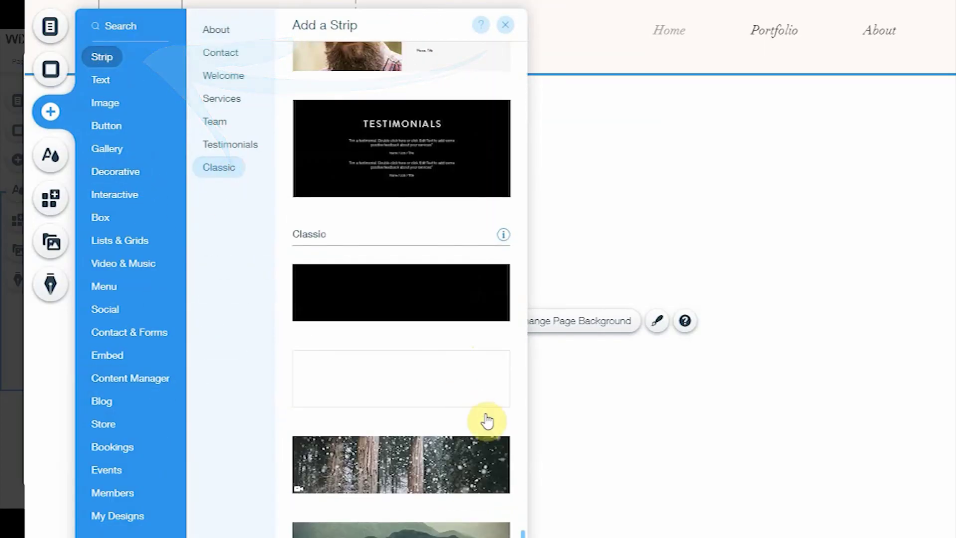
{"action": "left_click_drag", "start_coordinate": [487, 421], "coordinate": [847, 311]}
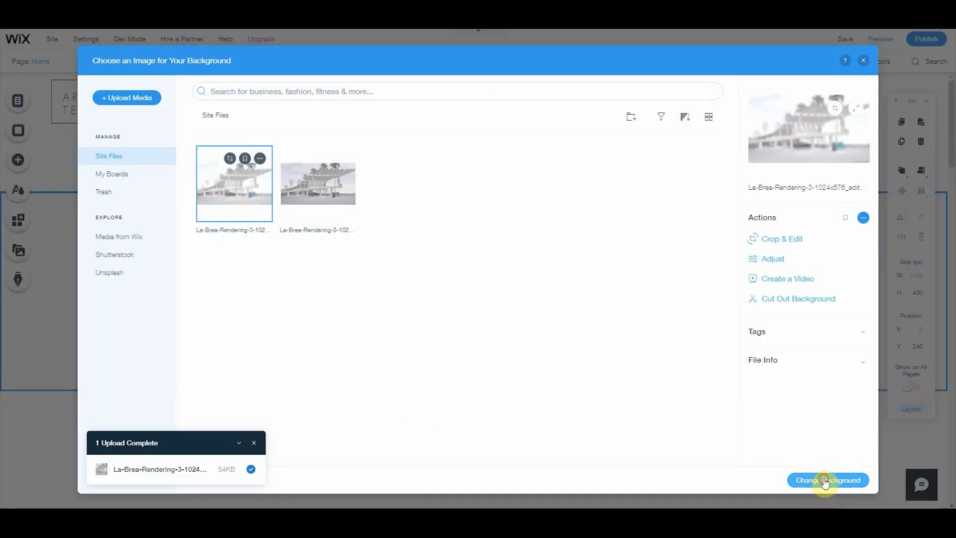
Apply the edited image as the strip's background and set the image opacity to 40%.
{"action": "left_click", "coordinate": [828, 478]}
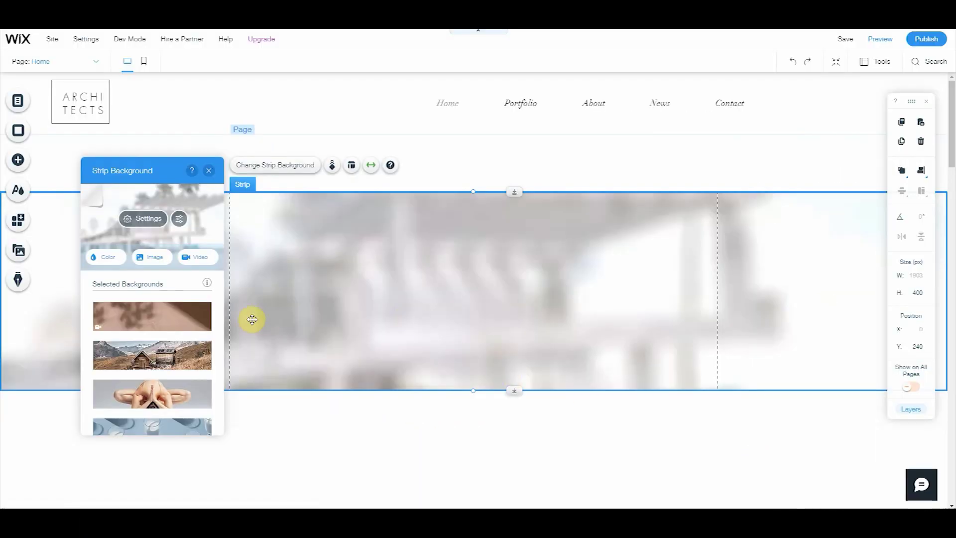
{"action": "left_click", "coordinate": [180, 218]}
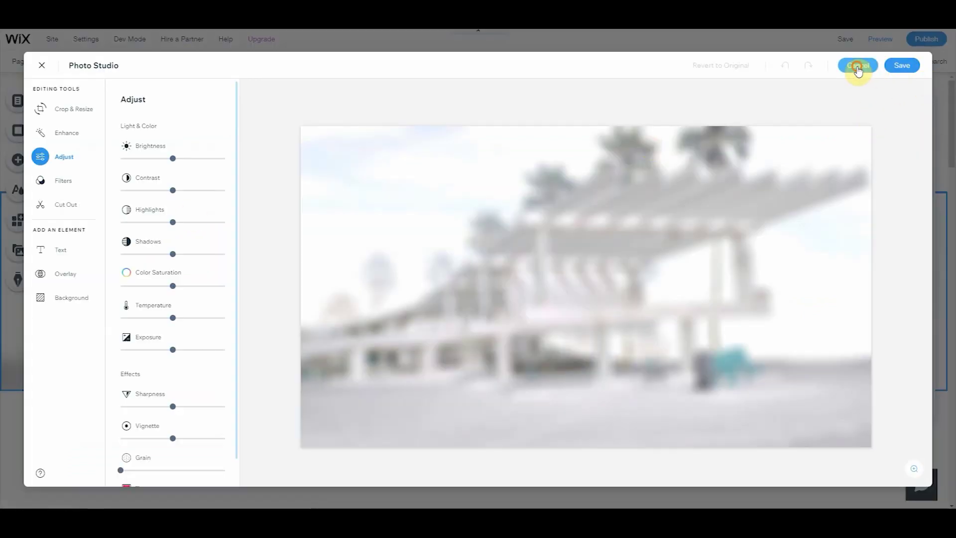
{"action": "left_click", "coordinate": [855, 64]}
{"action": "left_click", "coordinate": [130, 214]}
{"action": "left_click_drag", "start_coordinate": [140, 247], "coordinate": [128, 244]}
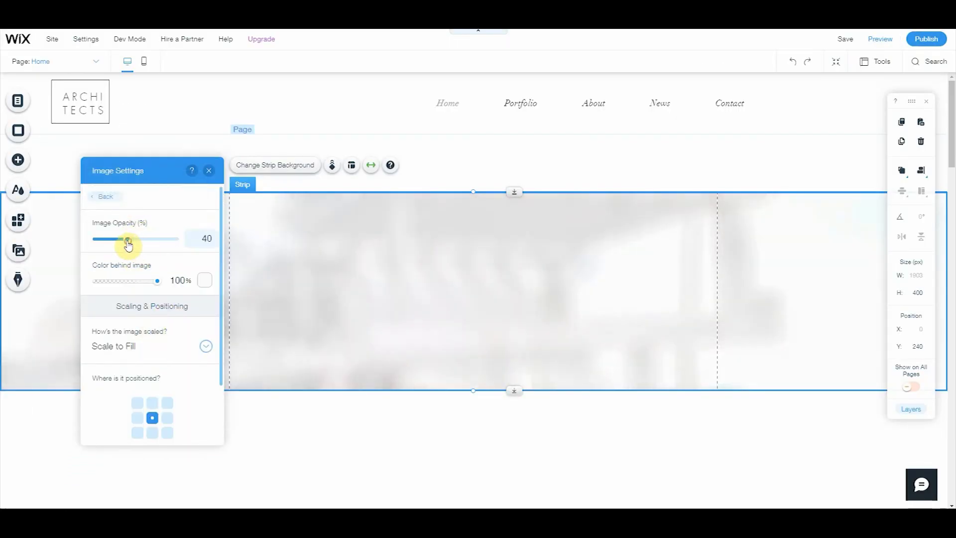
Stretch the strip up to the header and slightly downward to about 527 px high, with its image opacity set to 40%.
{"action": "left_click_drag", "start_coordinate": [474, 191], "coordinate": [477, 135]}
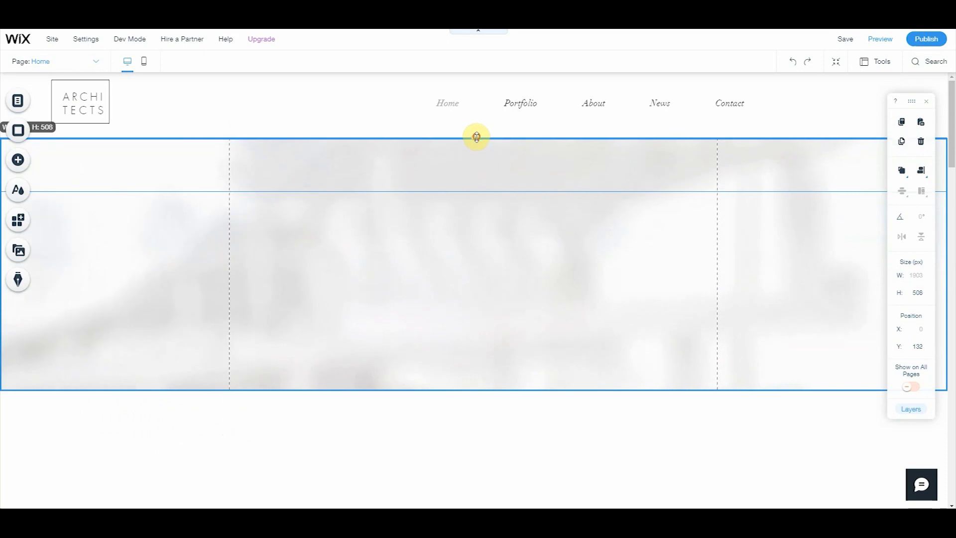
{"action": "left_click_drag", "start_coordinate": [475, 388], "coordinate": [476, 397]}
{"action": "left_click_drag", "start_coordinate": [127, 182], "coordinate": [136, 182]}
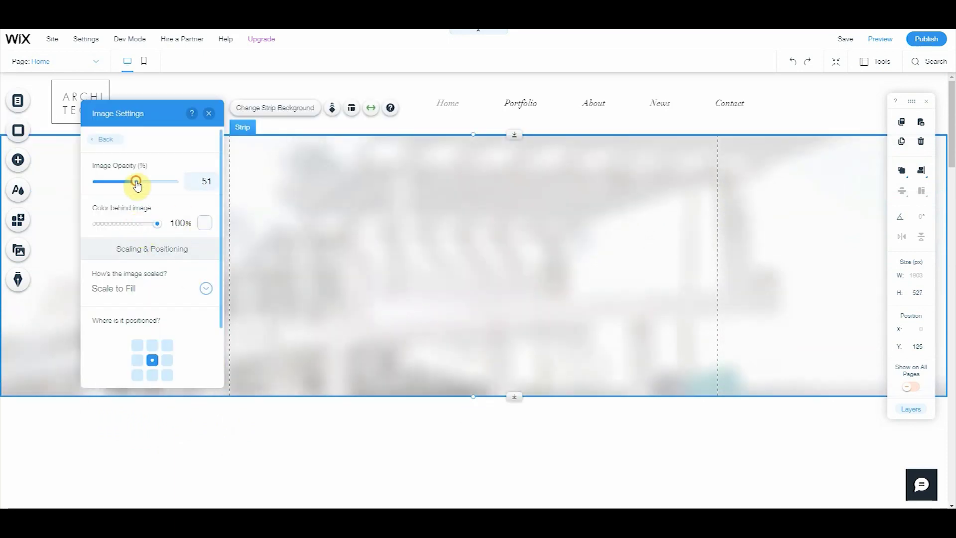
{"action": "left_click", "coordinate": [128, 182]}
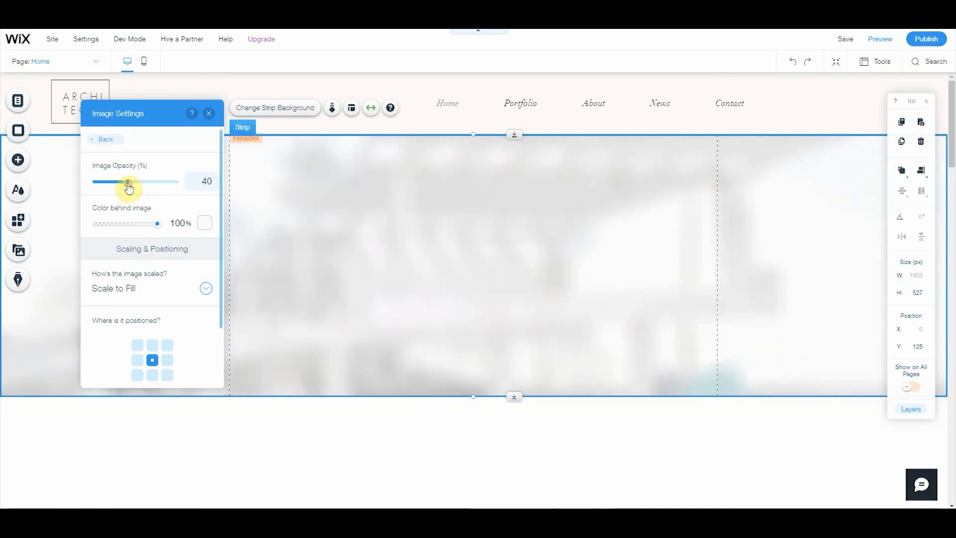
{"action": "left_click", "coordinate": [498, 436]}
{"action": "left_click", "coordinate": [716, 321]}
{"action": "double_click", "coordinate": [537, 281]}
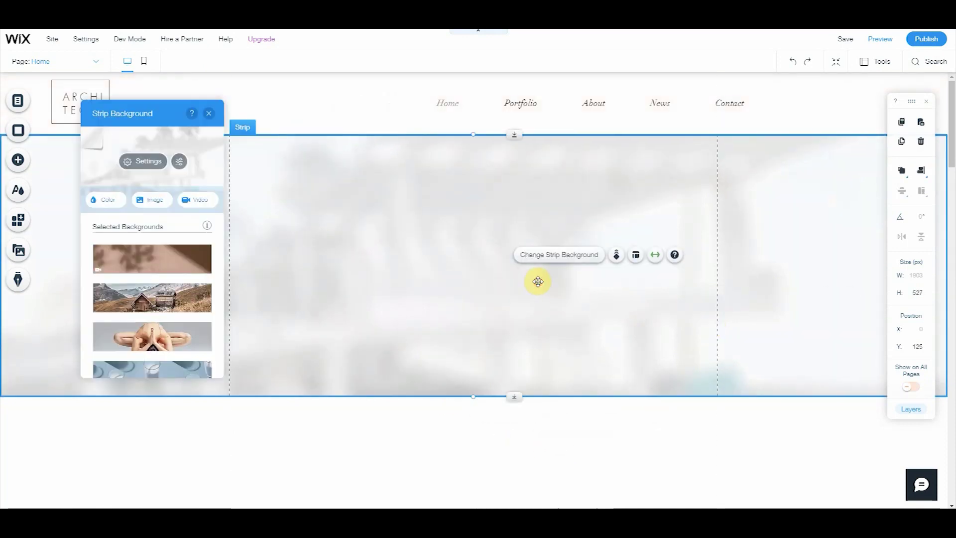
Anchor the strip's background image to the top center so the building's roof and palm trees sit inside the strip.
{"action": "left_click", "coordinate": [145, 161]}
{"action": "left_click", "coordinate": [154, 346]}
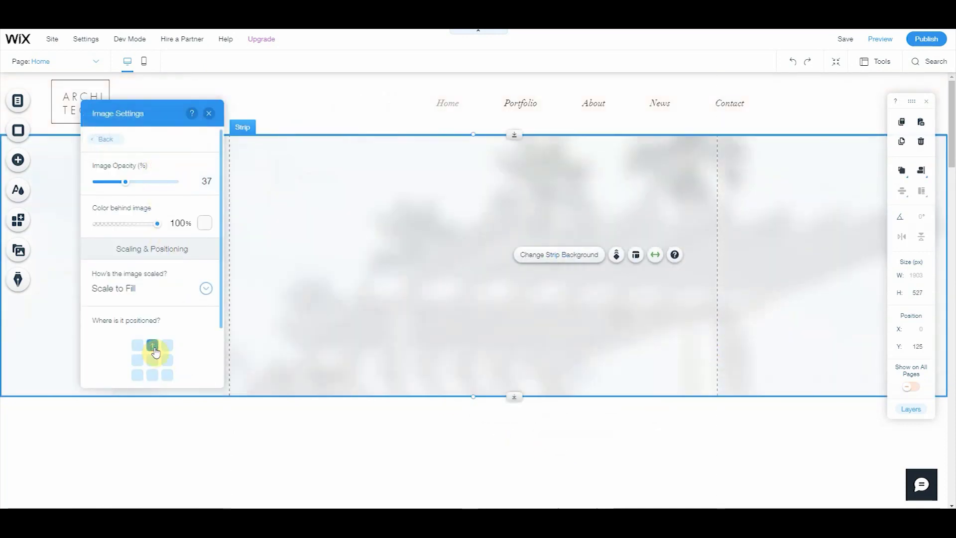
{"action": "left_click", "coordinate": [607, 492]}
{"action": "left_click", "coordinate": [528, 263]}
{"action": "left_click", "coordinate": [523, 453]}
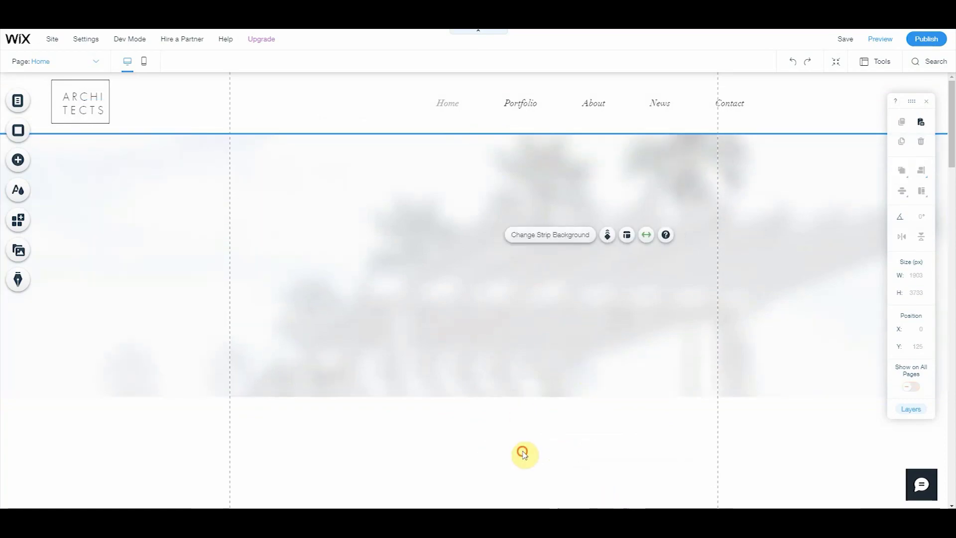
Add a Heading 3 themed text to the strip and place it near the left gridline.
{"action": "left_click", "coordinate": [466, 338]}
{"action": "left_click", "coordinate": [18, 160]}
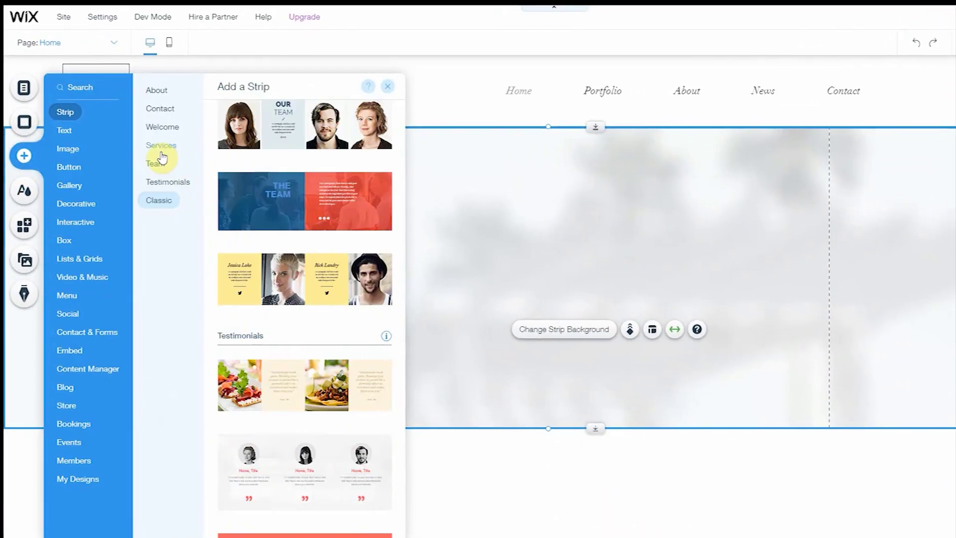
{"action": "left_click", "coordinate": [59, 147]}
{"action": "left_click", "coordinate": [174, 124]}
{"action": "left_click", "coordinate": [177, 85]}
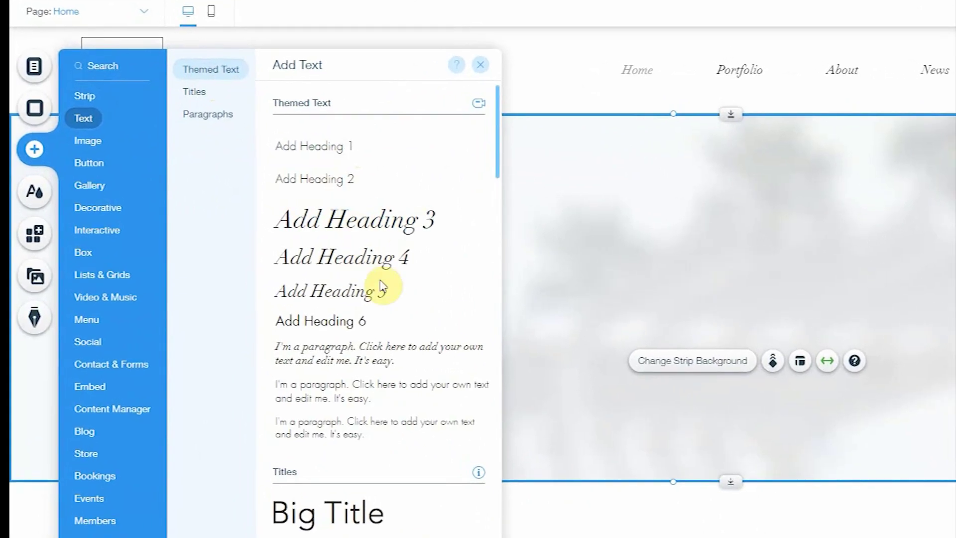
{"action": "left_click_drag", "start_coordinate": [344, 226], "coordinate": [495, 251]}
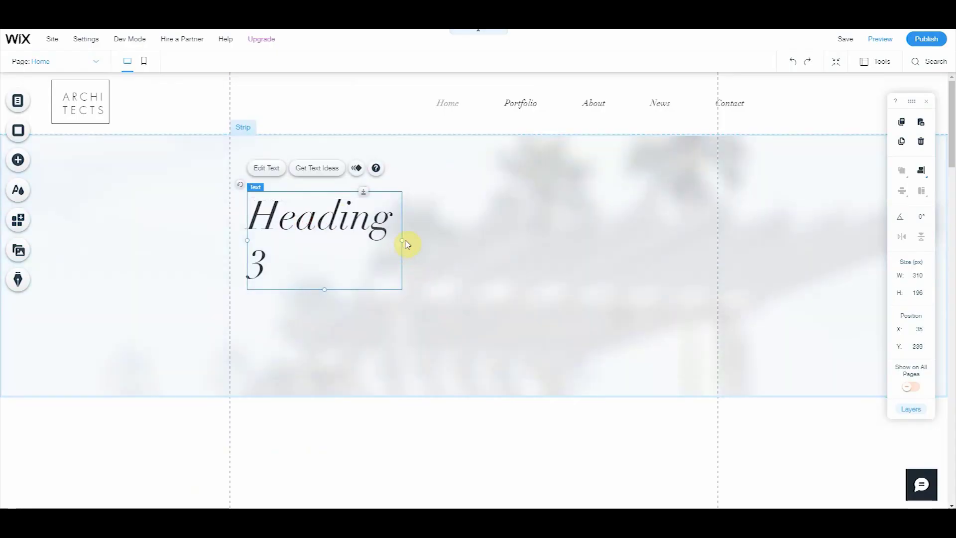
Widen the heading's text box to about 576 px and replace its wording with the portfolio owner's full name.
{"action": "left_click_drag", "start_coordinate": [404, 242], "coordinate": [533, 241]}
{"action": "double_click", "coordinate": [401, 222]}
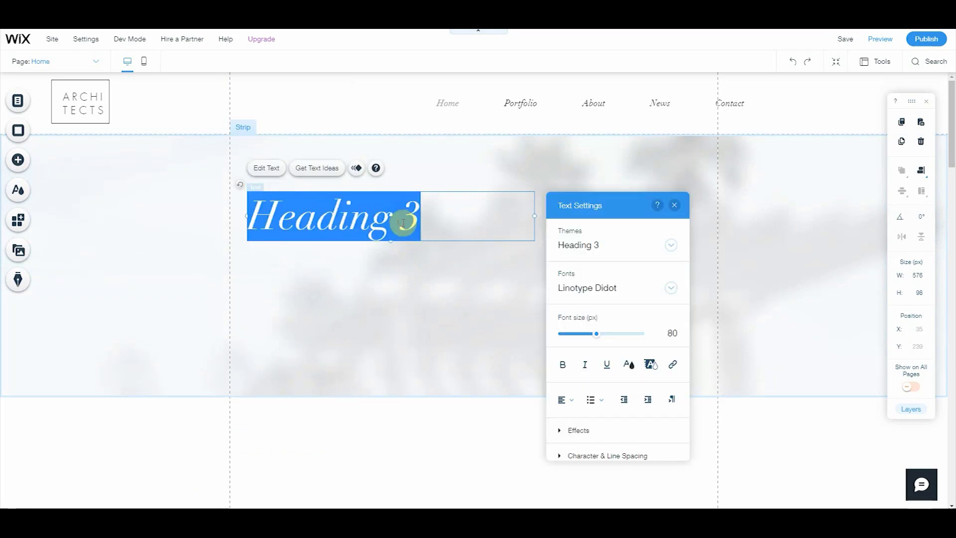
{"action": "type", "text": "Natalie Perri"}
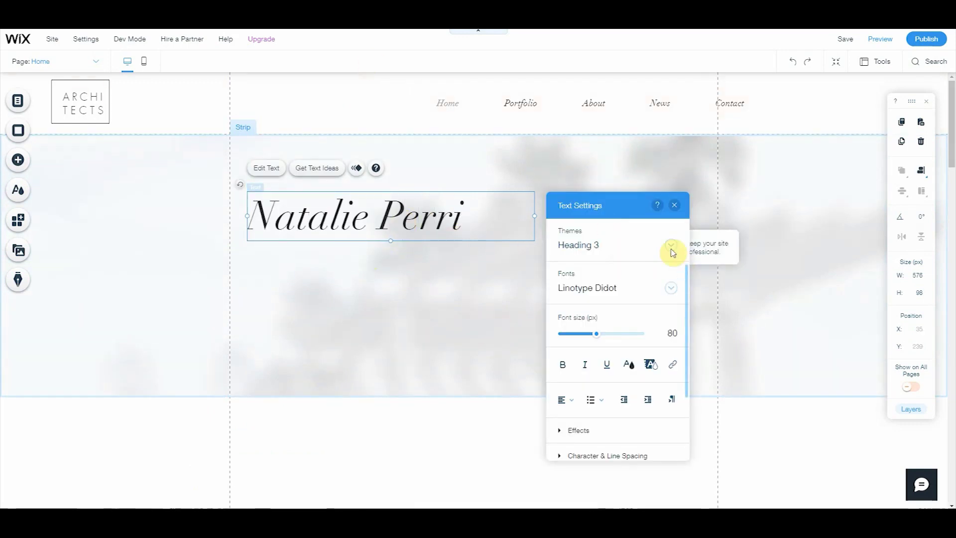
Change the Heading 4 site text theme to Lato Light at 72 px and apply the change.
{"action": "left_click", "coordinate": [20, 191]}
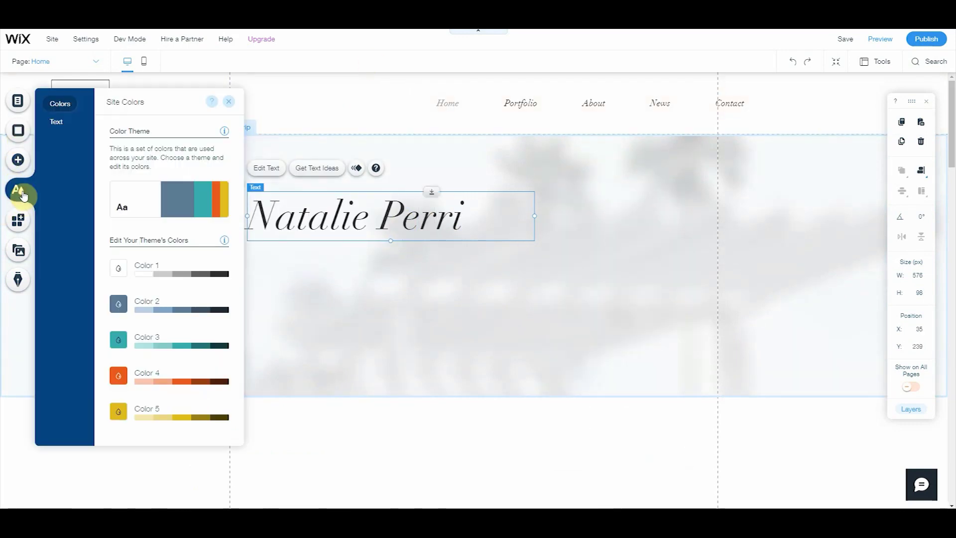
{"action": "left_click", "coordinate": [60, 124]}
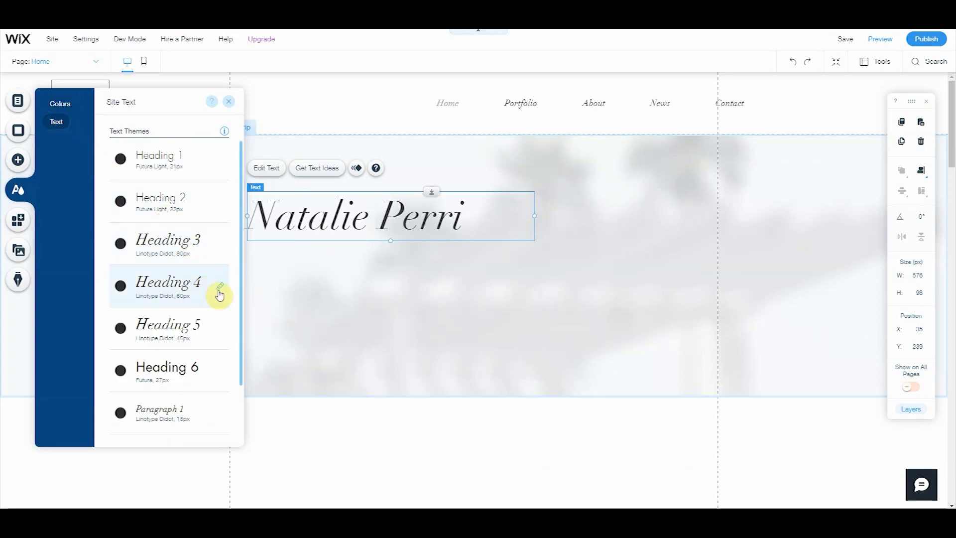
{"action": "left_click", "coordinate": [220, 292]}
{"action": "left_click", "coordinate": [355, 318]}
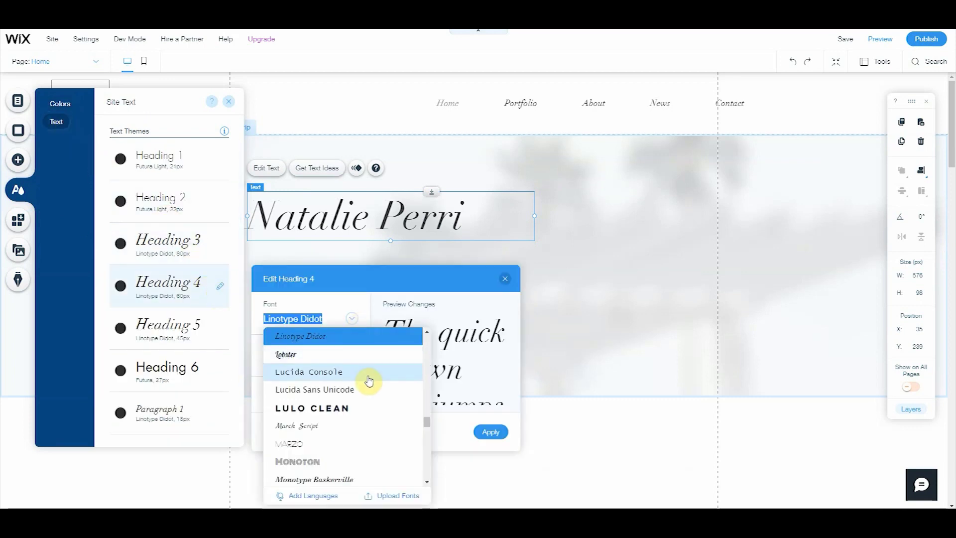
{"action": "scroll", "coordinate": [390, 405], "scroll_direction": "down", "scroll_amount": 1}
{"action": "scroll", "coordinate": [397, 409], "scroll_direction": "up", "scroll_amount": 1}
{"action": "scroll", "coordinate": [396, 410], "scroll_direction": "up", "scroll_amount": 1}
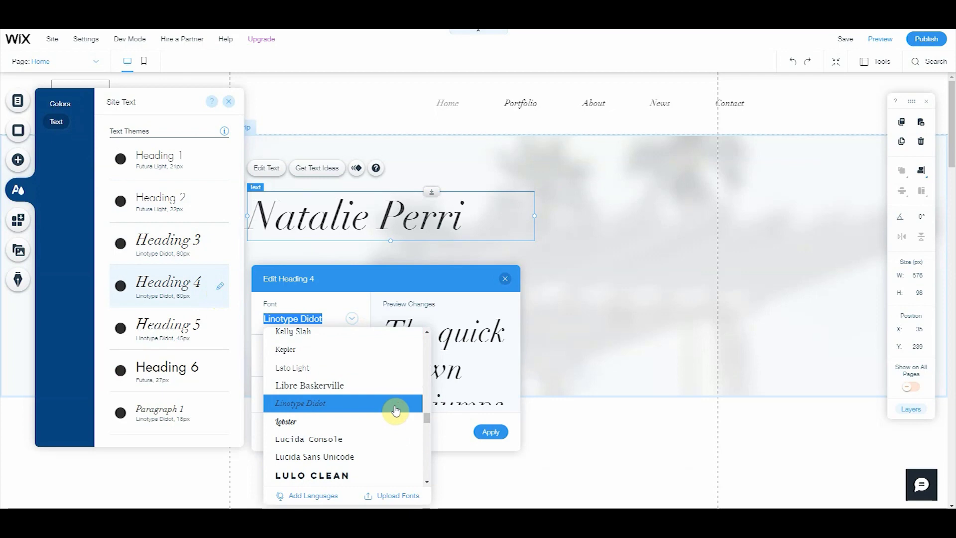
{"action": "left_click", "coordinate": [327, 370]}
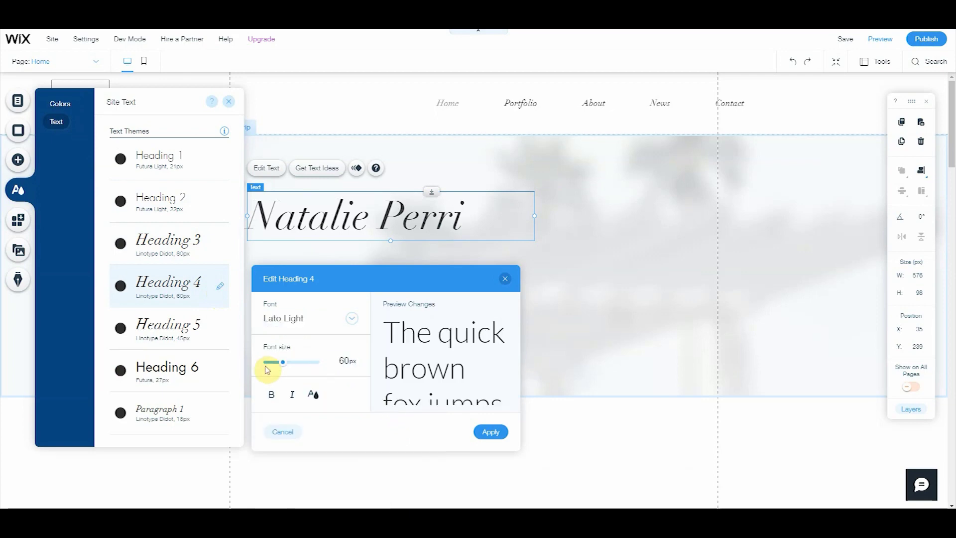
{"action": "left_click_drag", "start_coordinate": [285, 369], "coordinate": [288, 370]}
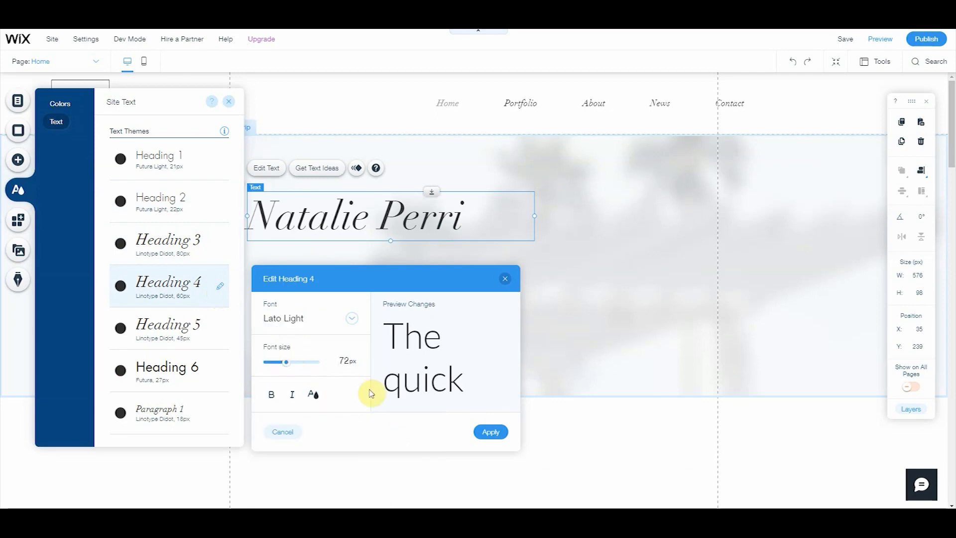
{"action": "left_click", "coordinate": [479, 431]}
Apply the Heading 4 theme to the name heading on the strip.
{"action": "left_click", "coordinate": [365, 221]}
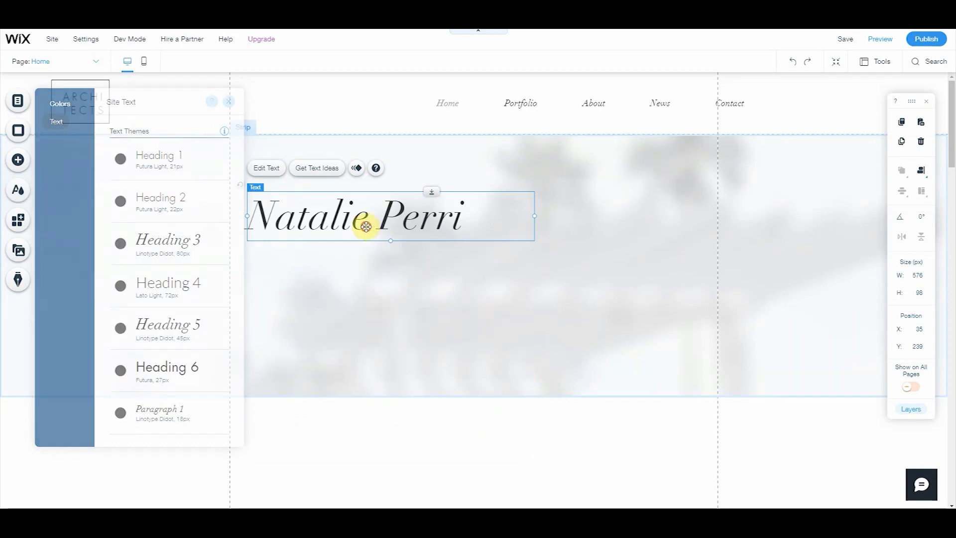
{"action": "left_click", "coordinate": [27, 191]}
{"action": "left_click", "coordinate": [405, 204]}
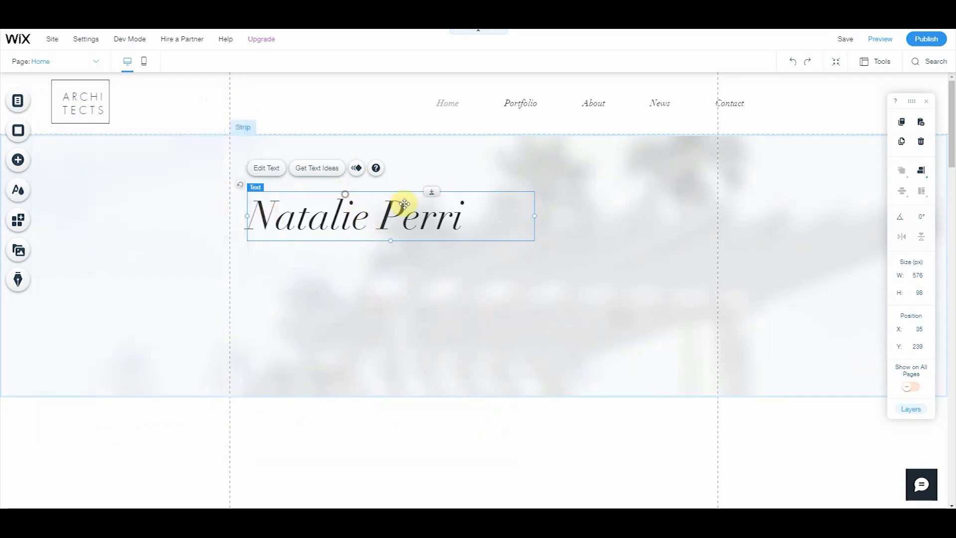
{"action": "left_click", "coordinate": [264, 170]}
{"action": "left_click", "coordinate": [641, 245]}
{"action": "left_click", "coordinate": [634, 305]}
{"action": "left_click", "coordinate": [486, 233]}
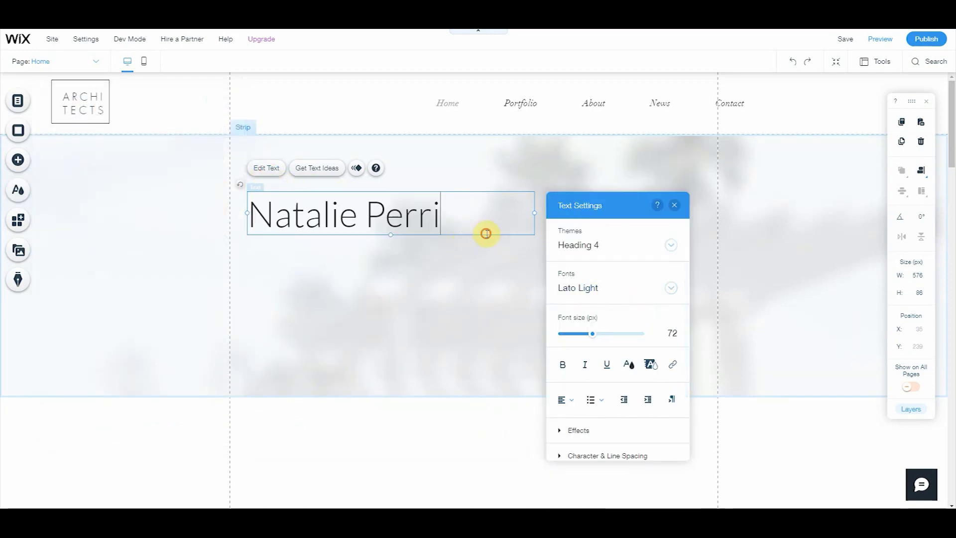
{"action": "left_click", "coordinate": [398, 429]}
Duplicate the name heading directly below itself and change the copy's text to "Aspiring Architect".
{"action": "left_click", "coordinate": [333, 222]}
{"action": "left_click_drag", "start_coordinate": [332, 223], "coordinate": [335, 274], "text": "alt"}
{"action": "double_click", "coordinate": [335, 273]}
{"action": "key", "text": "ctrl+c"}
{"action": "type", "text": "aspiring"}
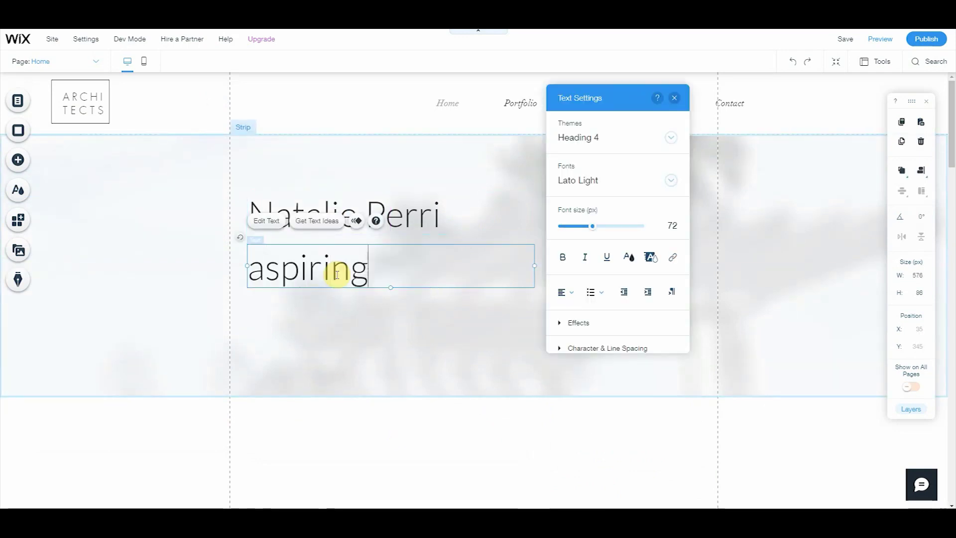
{"action": "key", "text": "ctrl+a"}
{"action": "type", "text": "A"}
Change the Paragraph 1 site text theme to Lato Light at 20 px and apply the change.
{"action": "left_click", "coordinate": [18, 190]}
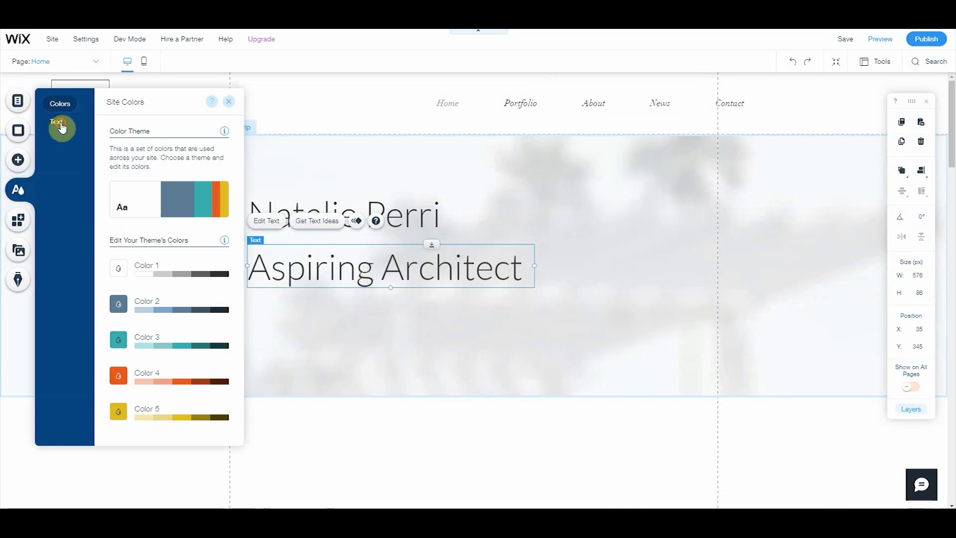
{"action": "left_click", "coordinate": [57, 121]}
{"action": "scroll", "coordinate": [209, 329], "scroll_direction": "down", "scroll_amount": 2}
{"action": "left_click", "coordinate": [220, 346]}
{"action": "left_click", "coordinate": [351, 377]}
{"action": "left_click", "coordinate": [287, 423]}
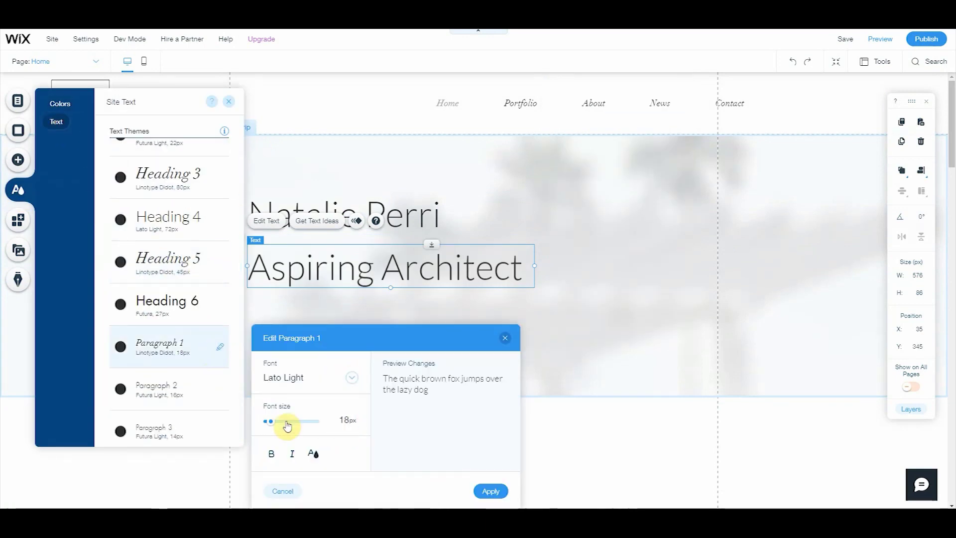
{"action": "left_click_drag", "start_coordinate": [271, 422], "coordinate": [272, 422]}
{"action": "left_click", "coordinate": [495, 491]}
Apply the Paragraph 1 theme to the "Aspiring Architect" text.
{"action": "left_click", "coordinate": [262, 220]}
{"action": "left_click", "coordinate": [618, 138]}
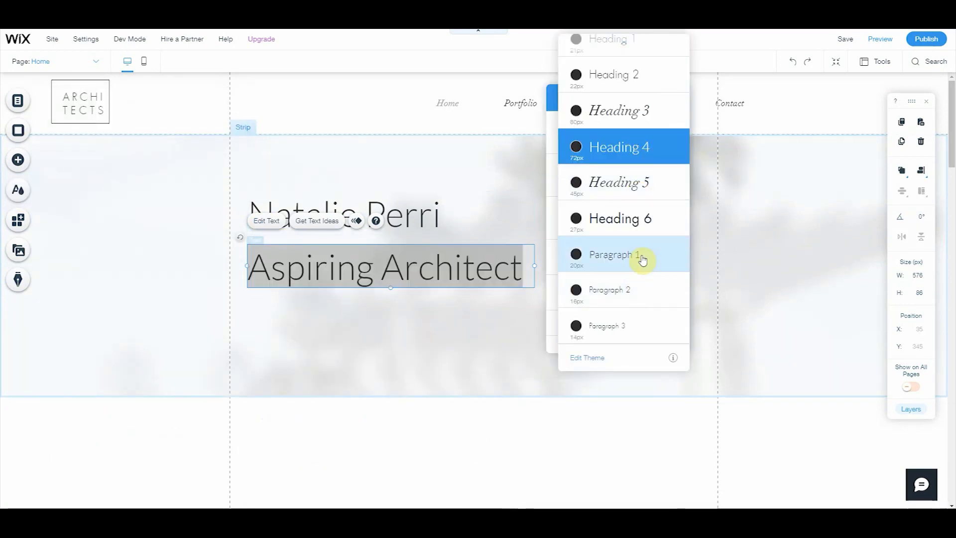
{"action": "left_click", "coordinate": [640, 256]}
{"action": "left_click", "coordinate": [354, 457]}
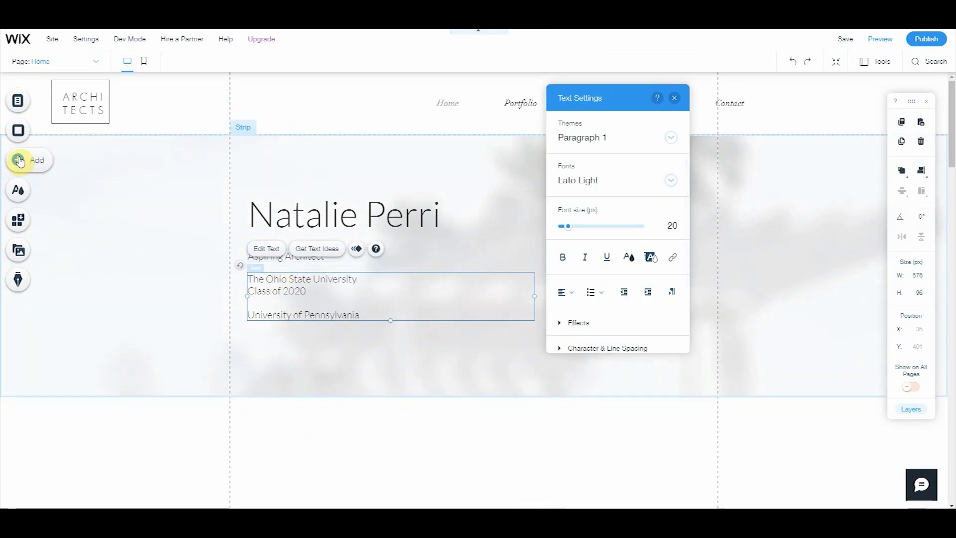
Change the Paragraph 3 site text theme to Lato Light, adjust its font size and apply the change.
{"action": "left_click", "coordinate": [18, 190]}
{"action": "left_click", "coordinate": [56, 121]}
{"action": "scroll", "coordinate": [212, 354], "scroll_direction": "down", "scroll_amount": 2}
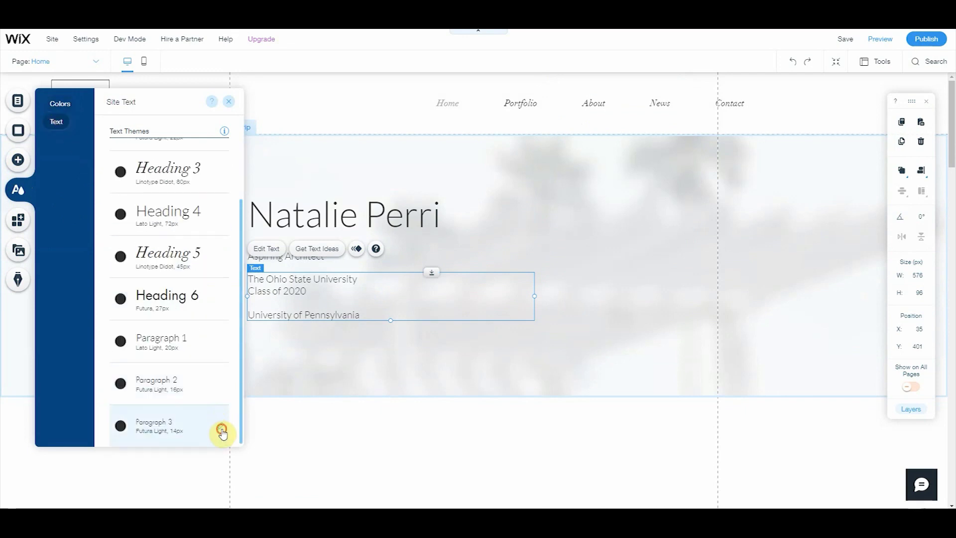
{"action": "left_click", "coordinate": [223, 431]}
{"action": "left_click", "coordinate": [351, 378]}
{"action": "scroll", "coordinate": [348, 419], "scroll_direction": "down", "scroll_amount": 2}
{"action": "left_click", "coordinate": [301, 431]}
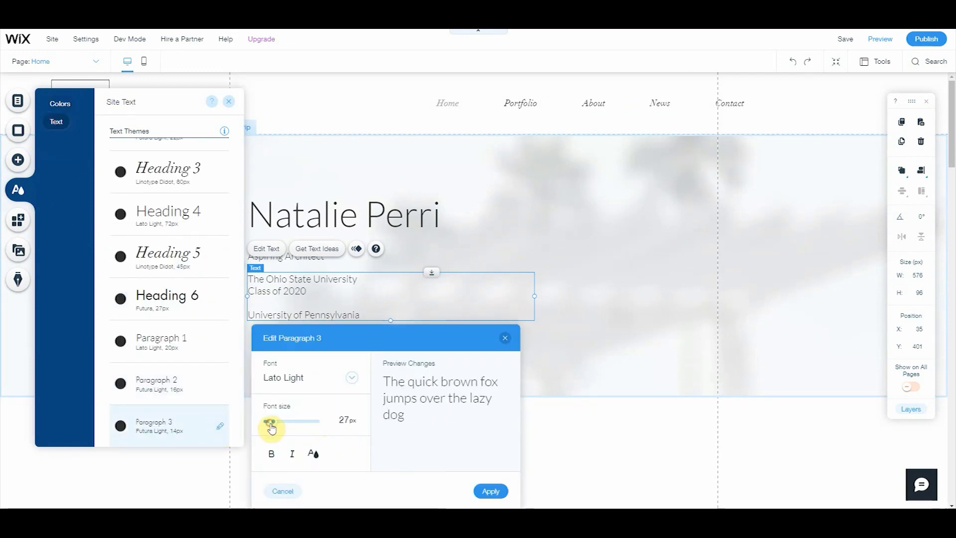
{"action": "left_click", "coordinate": [491, 491]}
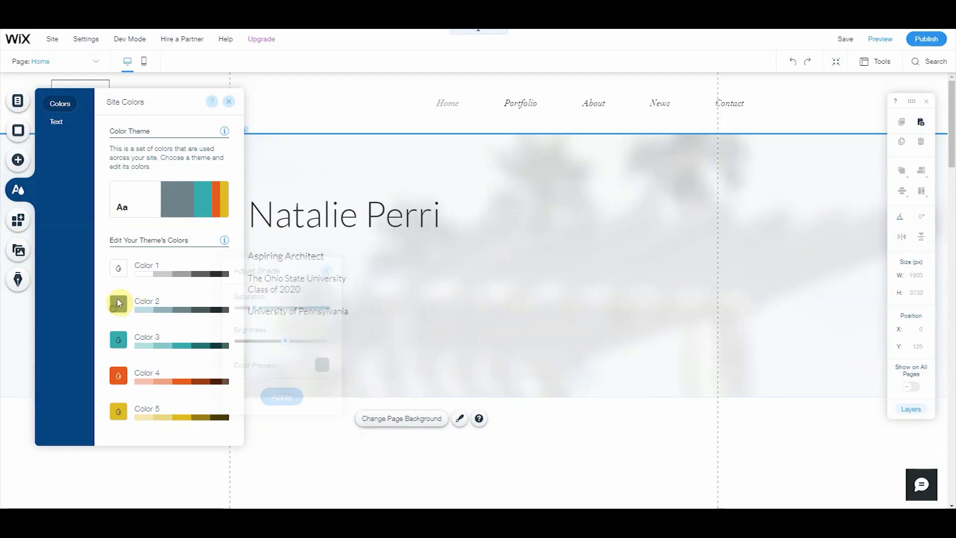
Recolor theme Color 2 to a muted gray-blue and adjust its middle shade to a more saturated, brighter blue.
{"action": "left_click", "coordinate": [120, 302]}
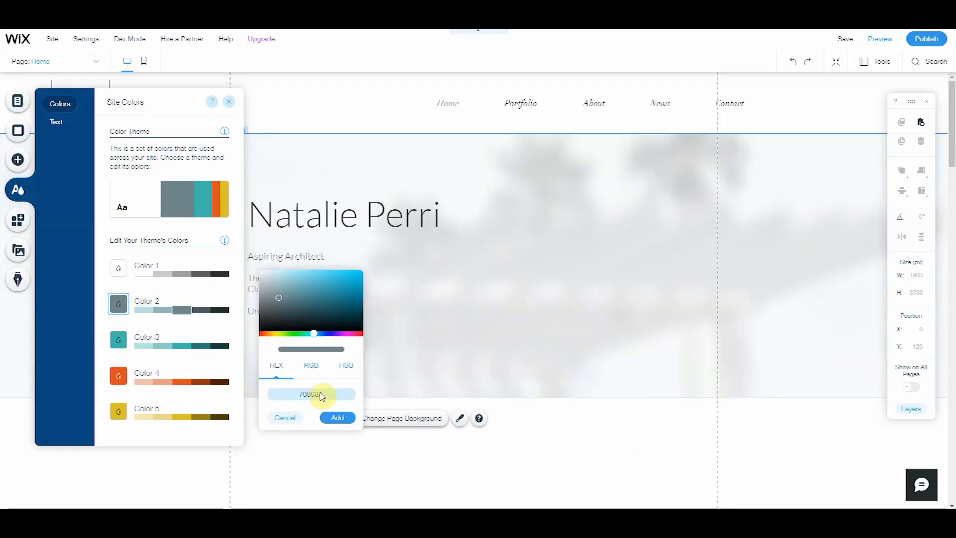
{"action": "left_click", "coordinate": [338, 418]}
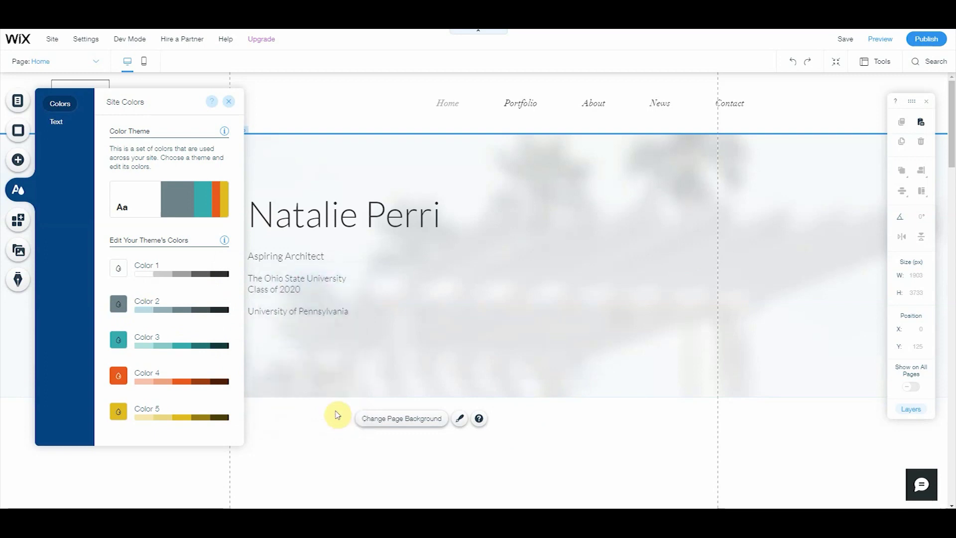
{"action": "left_click", "coordinate": [164, 311]}
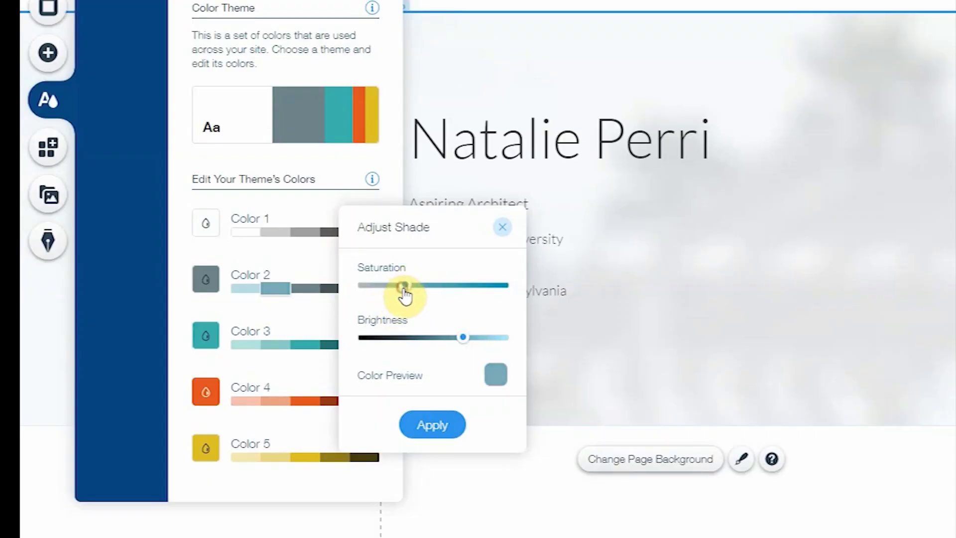
{"action": "left_click", "coordinate": [307, 291]}
{"action": "left_click_drag", "start_coordinate": [442, 288], "coordinate": [447, 286]}
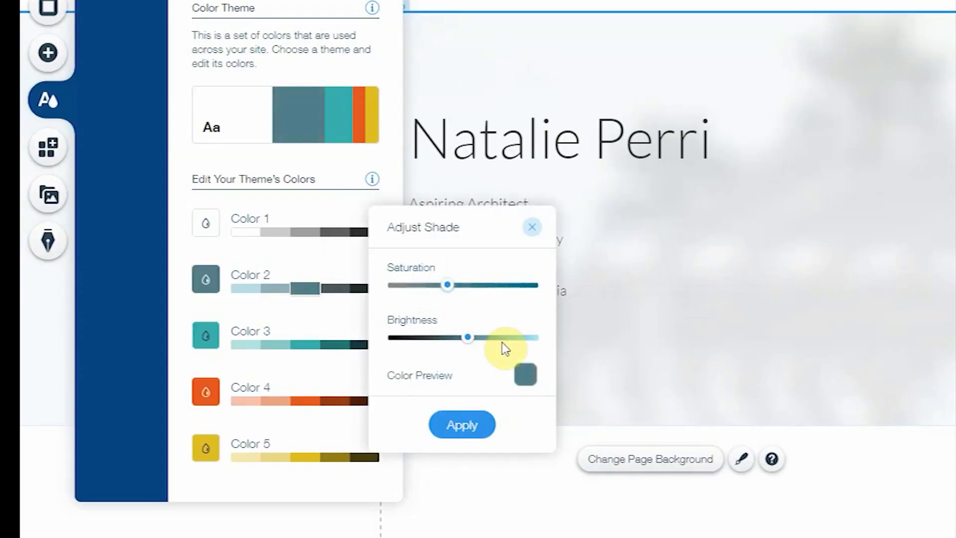
{"action": "left_click", "coordinate": [500, 340]}
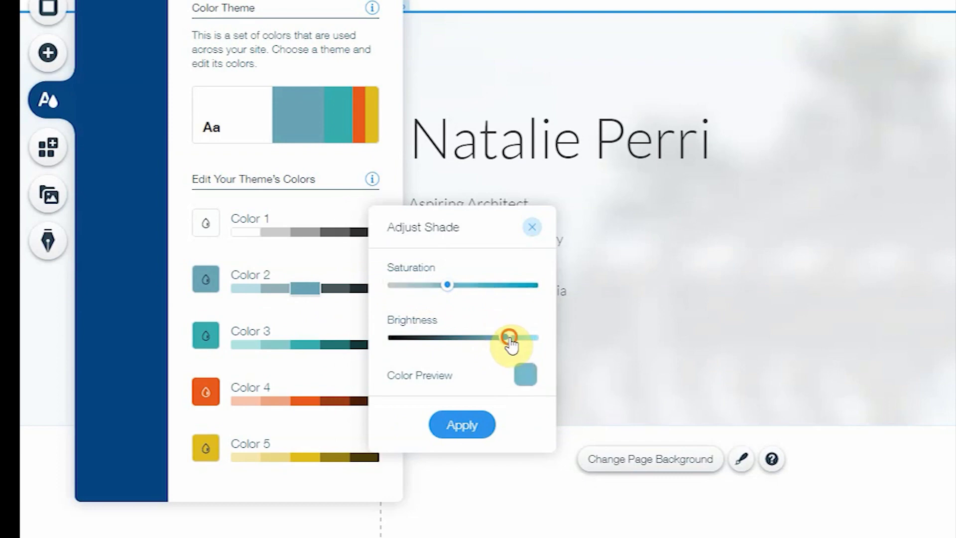
Replace the orange and yellow accents of theme Colors 4 and 5 with neutral grays.
{"action": "left_click", "coordinate": [209, 396]}
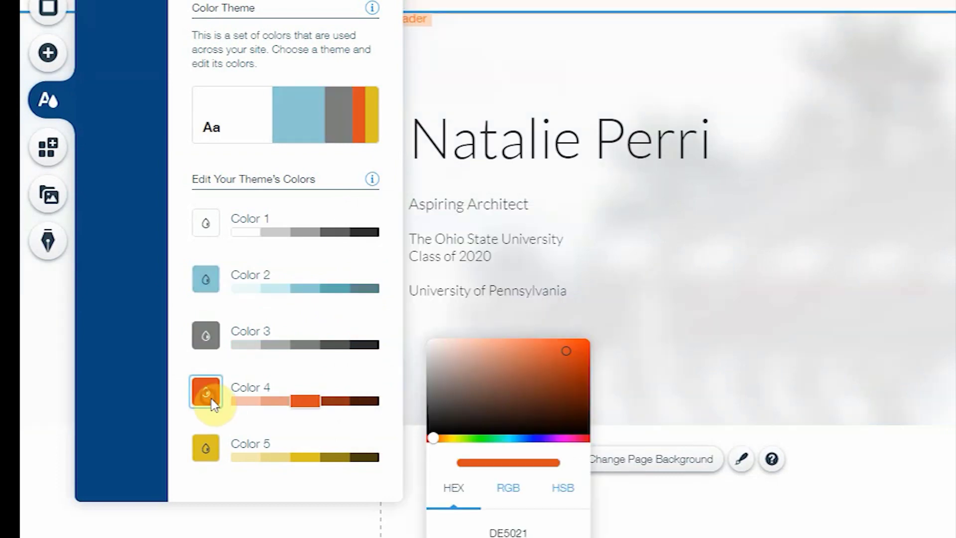
{"action": "left_click", "coordinate": [433, 414]}
{"action": "left_click", "coordinate": [205, 447]}
{"action": "left_click", "coordinate": [420, 448]}
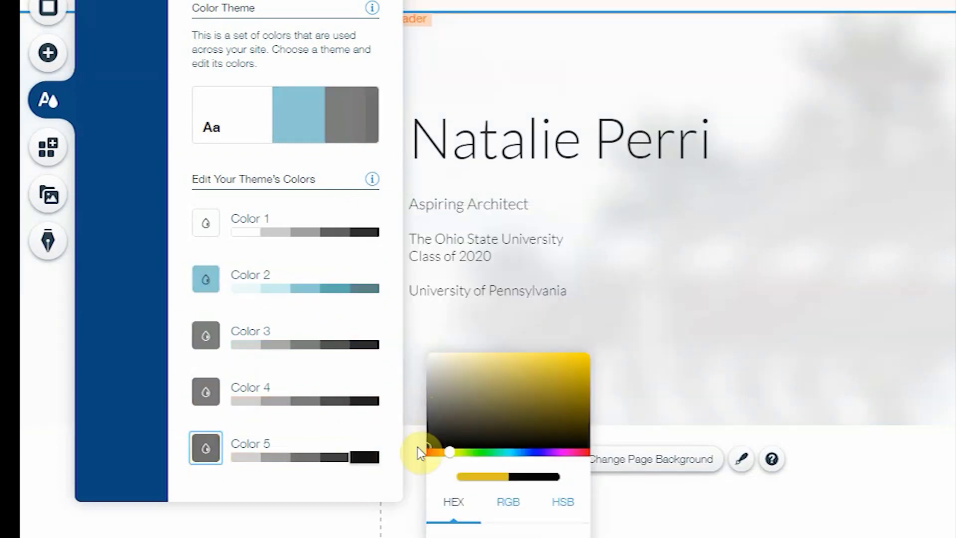
{"action": "left_click", "coordinate": [428, 311]}
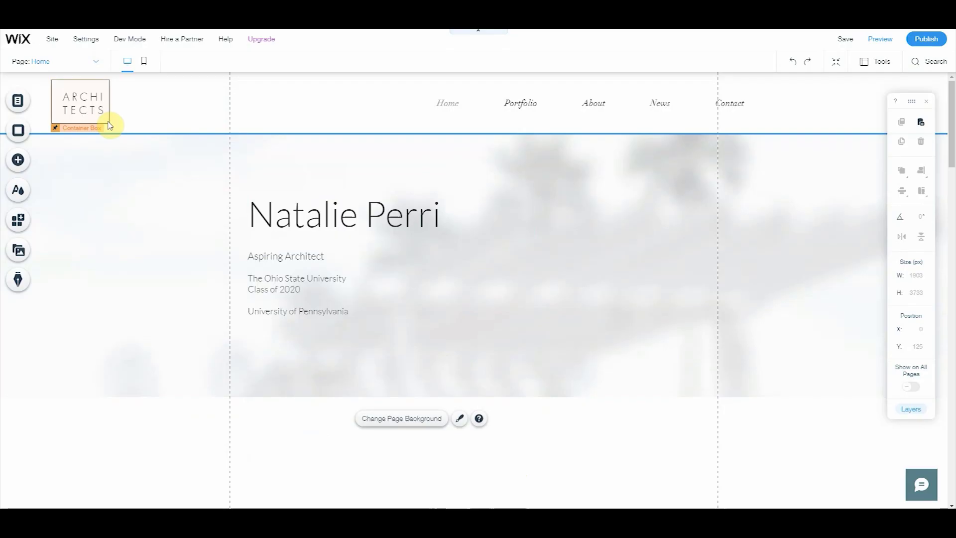
Close the logo's pin-to-screen settings and remove the ARCHITECTS logo from the header.
{"action": "left_click", "coordinate": [107, 126]}
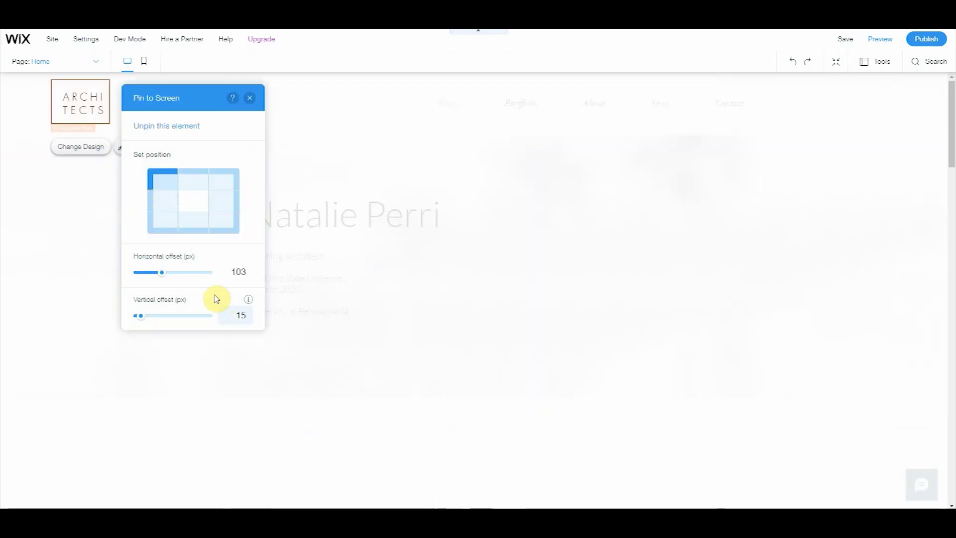
{"action": "left_click", "coordinate": [251, 98]}
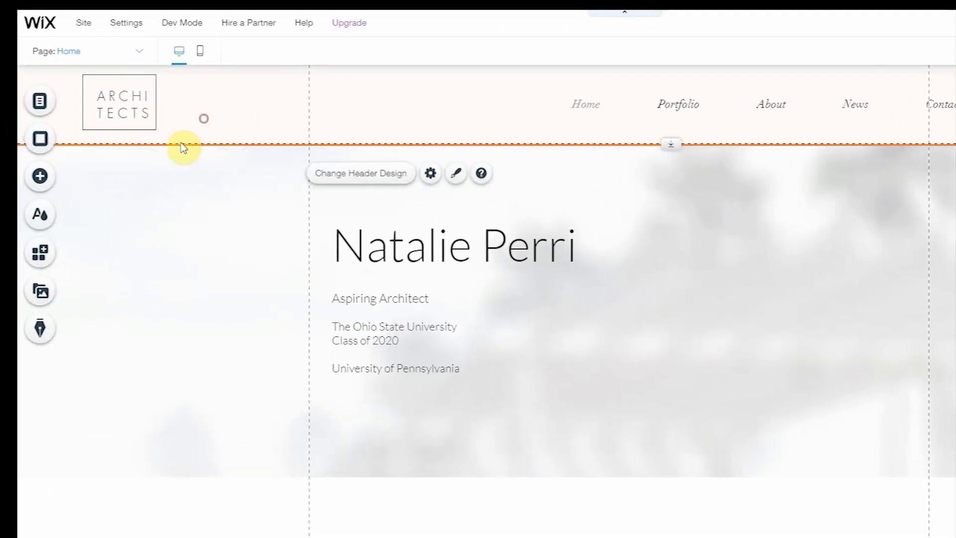
{"action": "left_click", "coordinate": [147, 124]}
{"action": "key", "text": "Delete"}
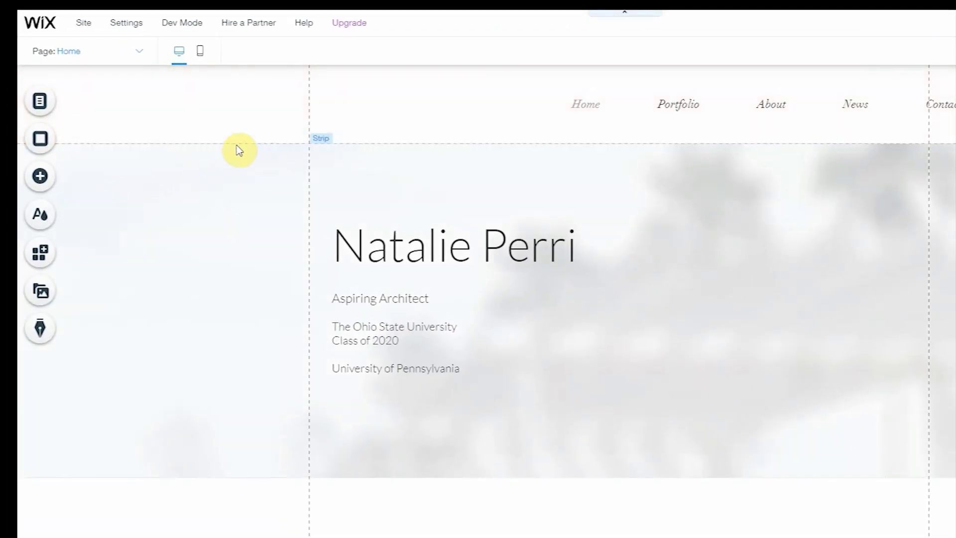
{"action": "left_click", "coordinate": [151, 132]}
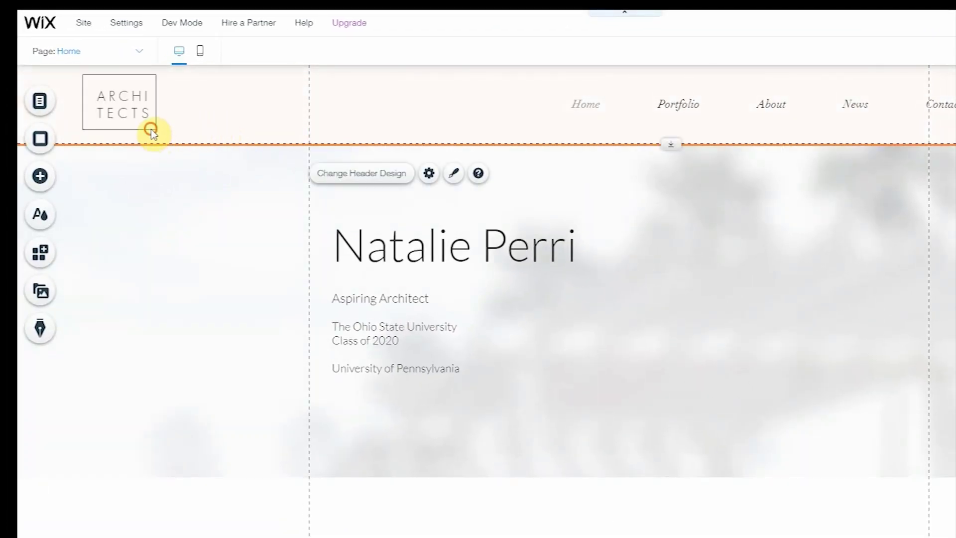
{"action": "left_click", "coordinate": [153, 122]}
Paste a small text with the portfolio owner's name into the header where the logo was.
{"action": "left_click", "coordinate": [255, 102]}
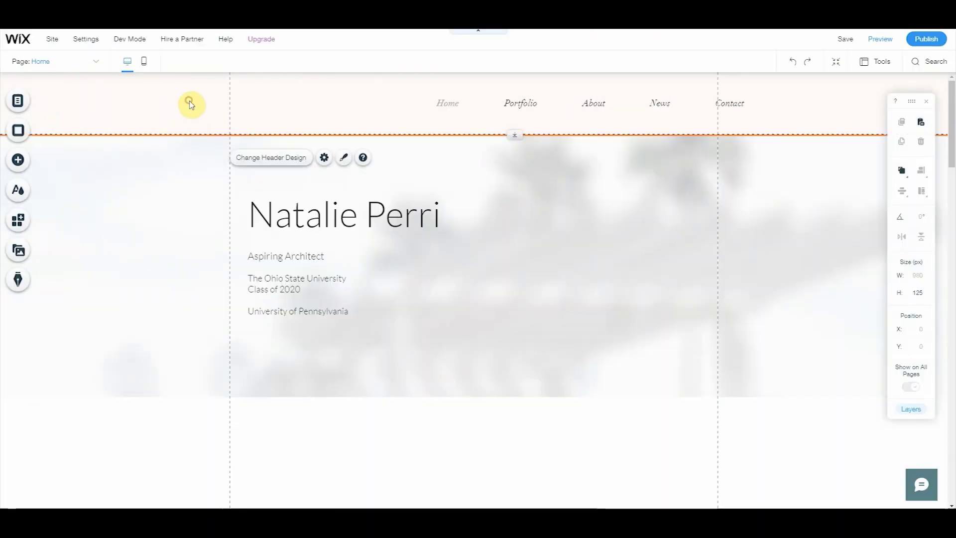
{"action": "key", "text": "ctrl+v"}
{"action": "left_click", "coordinate": [262, 123]}
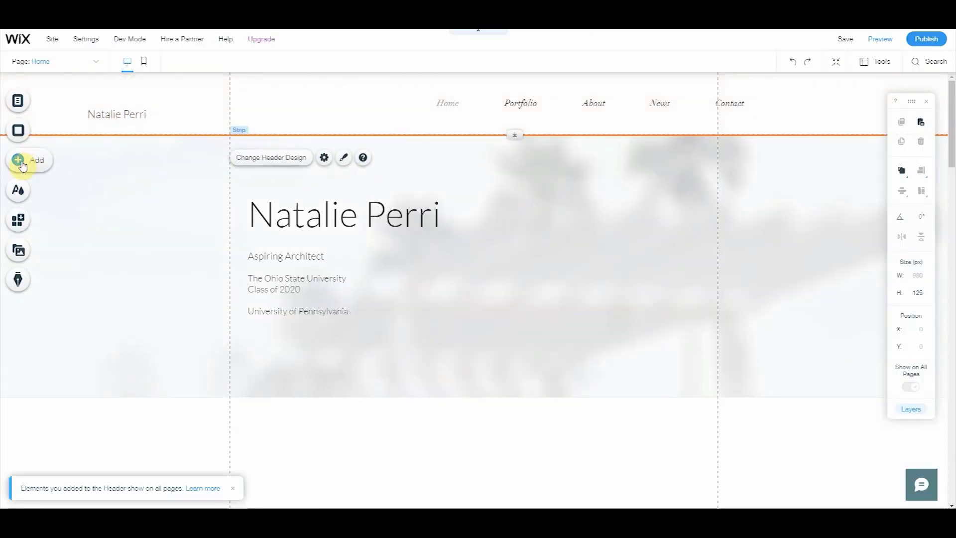
Place the building-outline logo image in the header beside the name text, scaled down to about 59 px square.
{"action": "left_click", "coordinate": [20, 162]}
{"action": "left_click", "coordinate": [222, 165]}
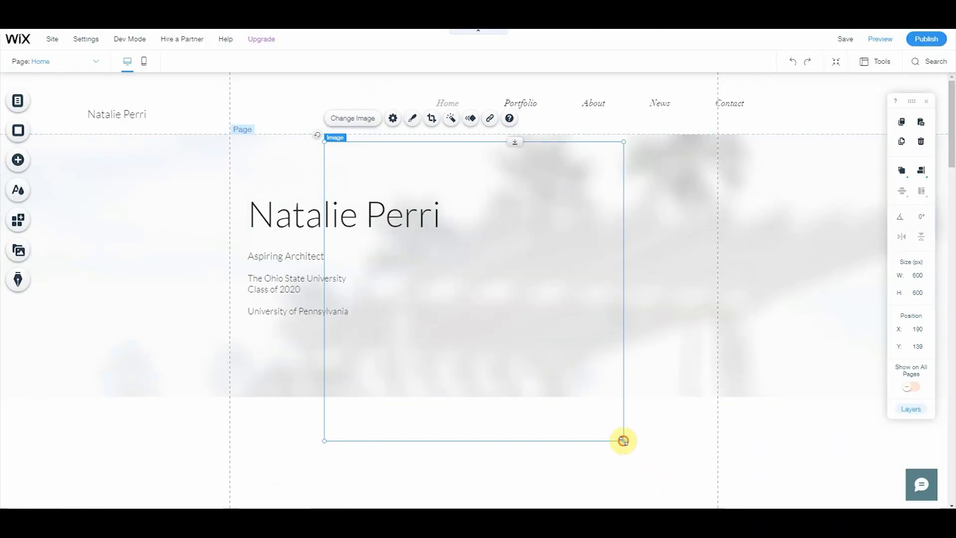
{"action": "left_click_drag", "start_coordinate": [623, 441], "coordinate": [461, 250]}
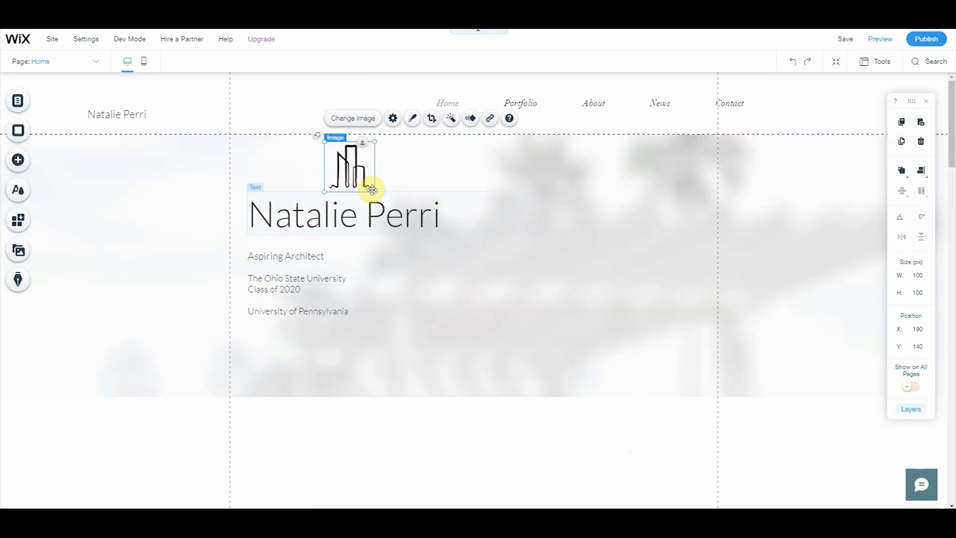
{"action": "left_click_drag", "start_coordinate": [338, 158], "coordinate": [56, 107]}
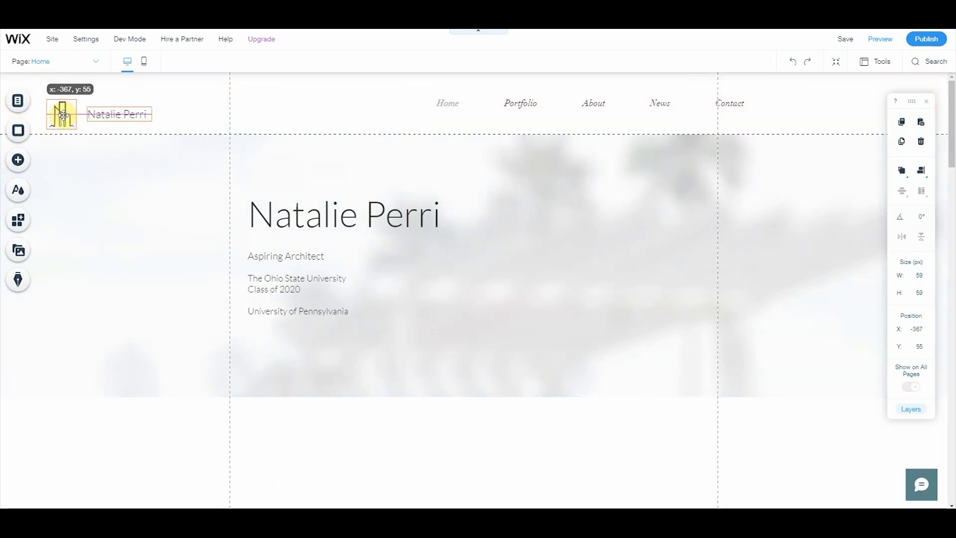
{"action": "left_click", "coordinate": [96, 122]}
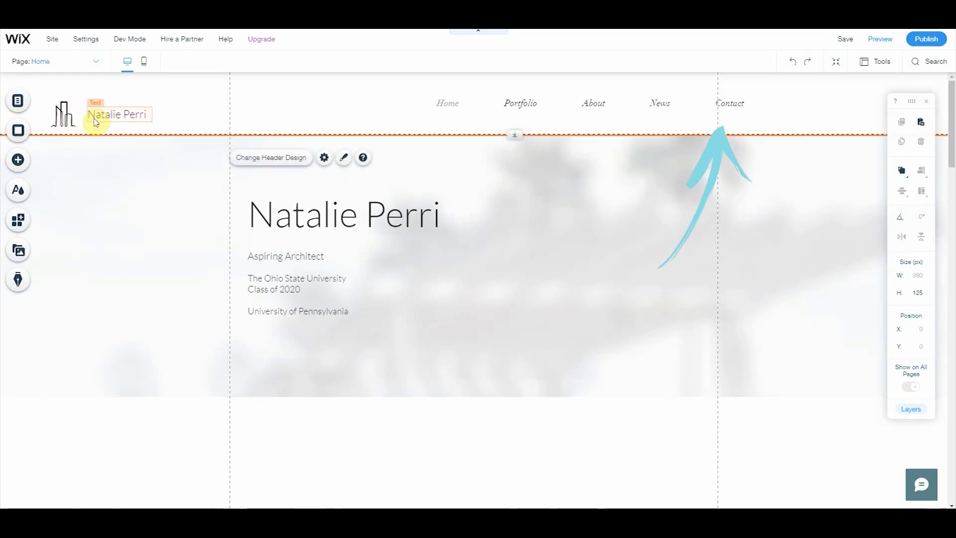
Shorten the header to about 110 px and move the logo and name text up to fit it.
{"action": "left_click_drag", "start_coordinate": [514, 135], "coordinate": [513, 126]}
{"action": "left_click_drag", "start_coordinate": [55, 117], "coordinate": [52, 105]}
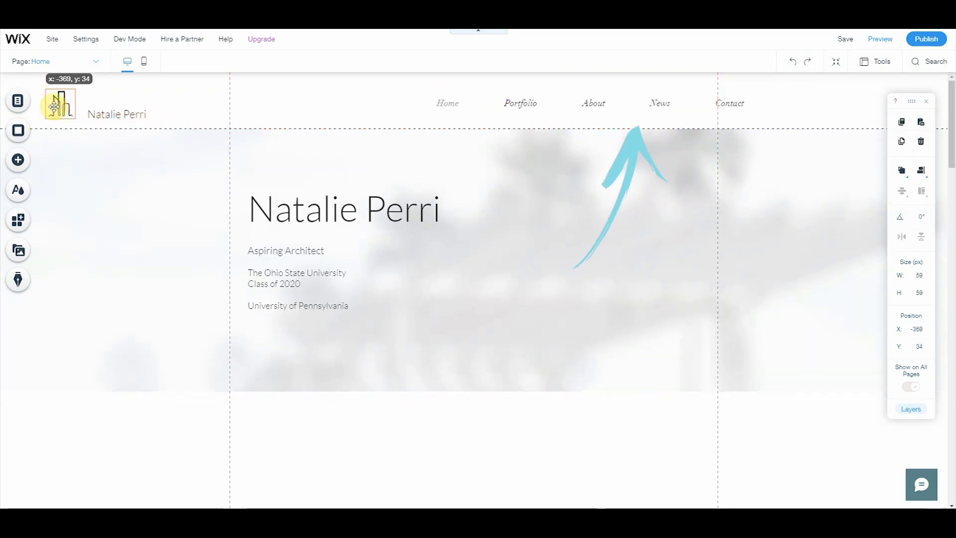
{"action": "left_click_drag", "start_coordinate": [107, 115], "coordinate": [108, 102]}
{"action": "left_click", "coordinate": [379, 128]}
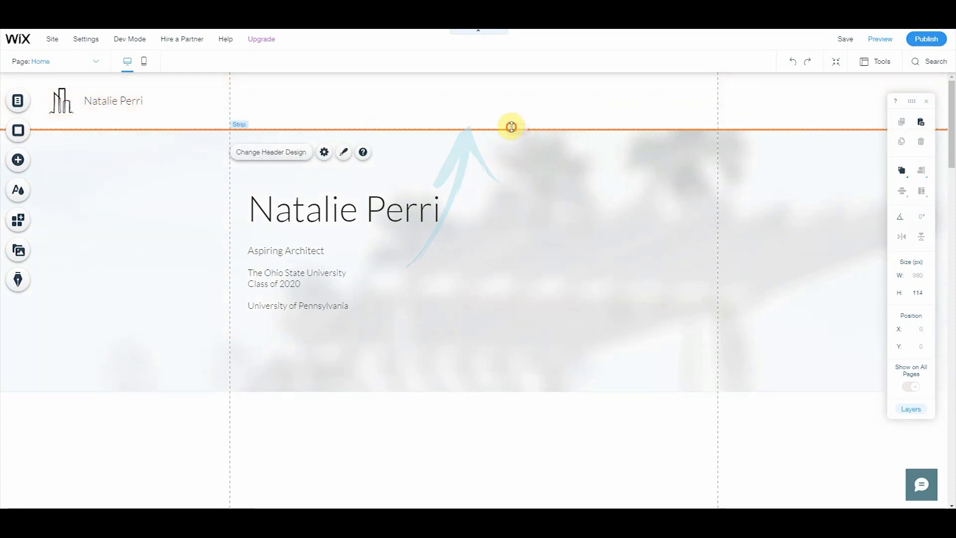
{"action": "left_click_drag", "start_coordinate": [511, 127], "coordinate": [511, 124]}
Preview the preset designs for the header's horizontal navigation menu.
{"action": "left_click", "coordinate": [491, 103]}
{"action": "left_click", "coordinate": [520, 139]}
{"action": "left_click", "coordinate": [538, 142]}
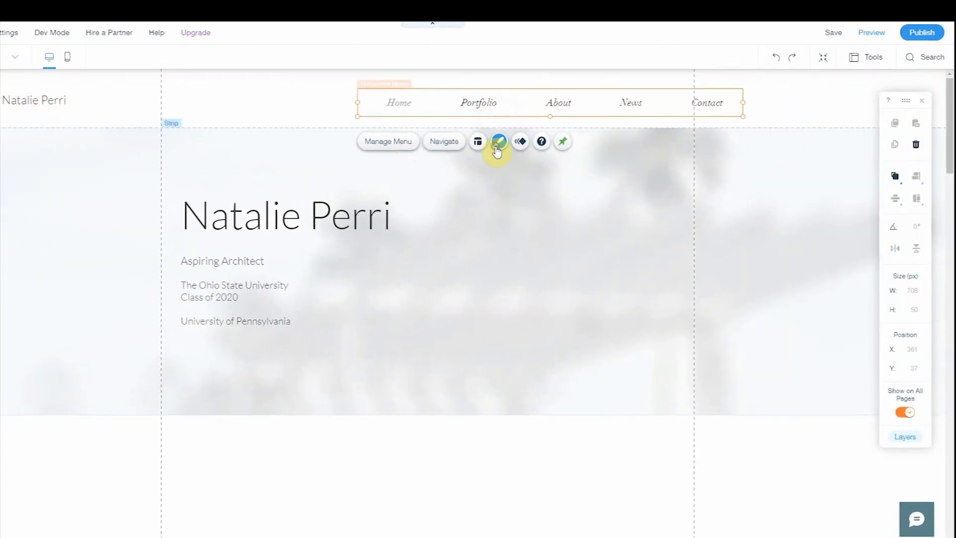
{"action": "left_click", "coordinate": [498, 142]}
{"action": "scroll", "coordinate": [837, 289], "scroll_direction": "down", "scroll_amount": 5}
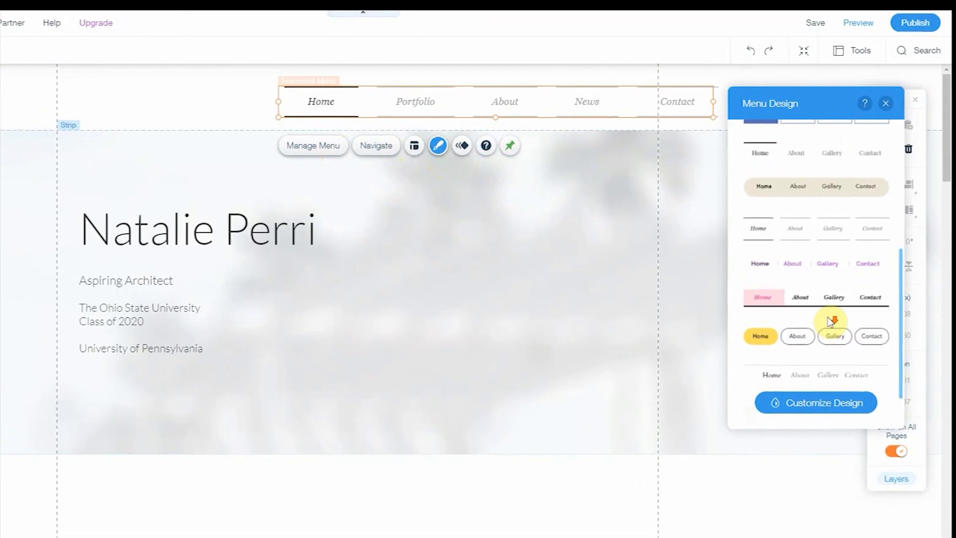
{"action": "left_click", "coordinate": [819, 236]}
{"action": "scroll", "coordinate": [820, 298], "scroll_direction": "down", "scroll_amount": 2}
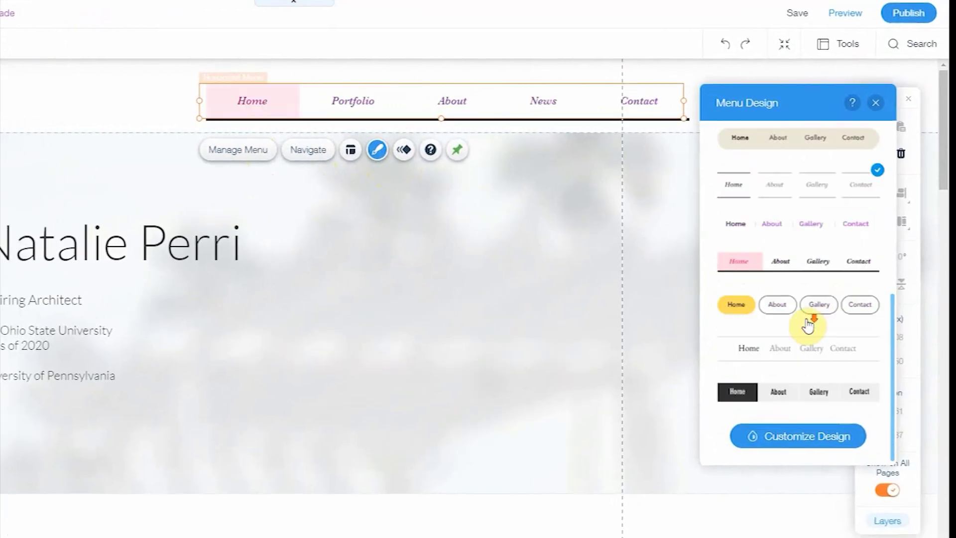
{"action": "scroll", "coordinate": [806, 369], "scroll_direction": "down", "scroll_amount": 5}
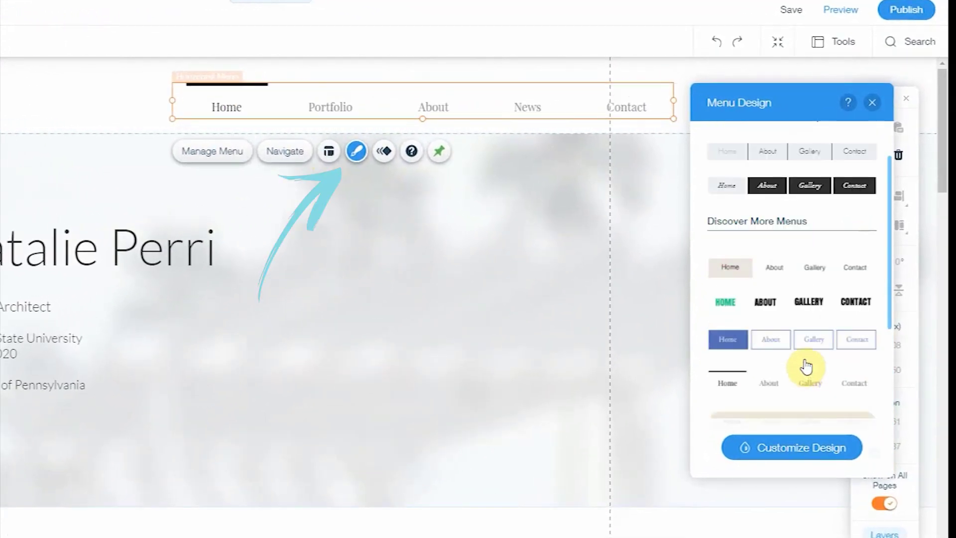
{"action": "scroll", "coordinate": [800, 271], "scroll_direction": "up", "scroll_amount": 1}
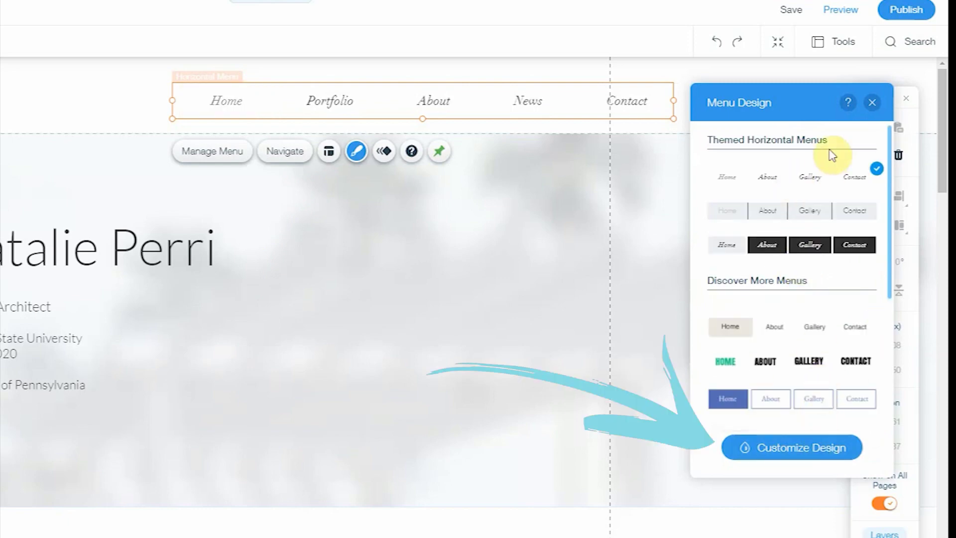
Customize the header menu's regular text by setting its font to Lato Light.
{"action": "left_click", "coordinate": [808, 451]}
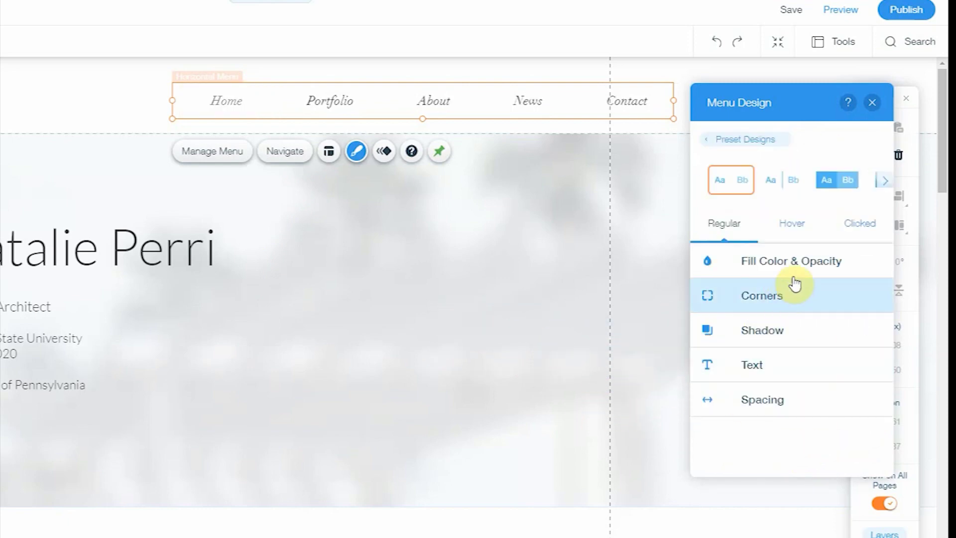
{"action": "left_click", "coordinate": [781, 362]}
{"action": "left_click", "coordinate": [867, 415]}
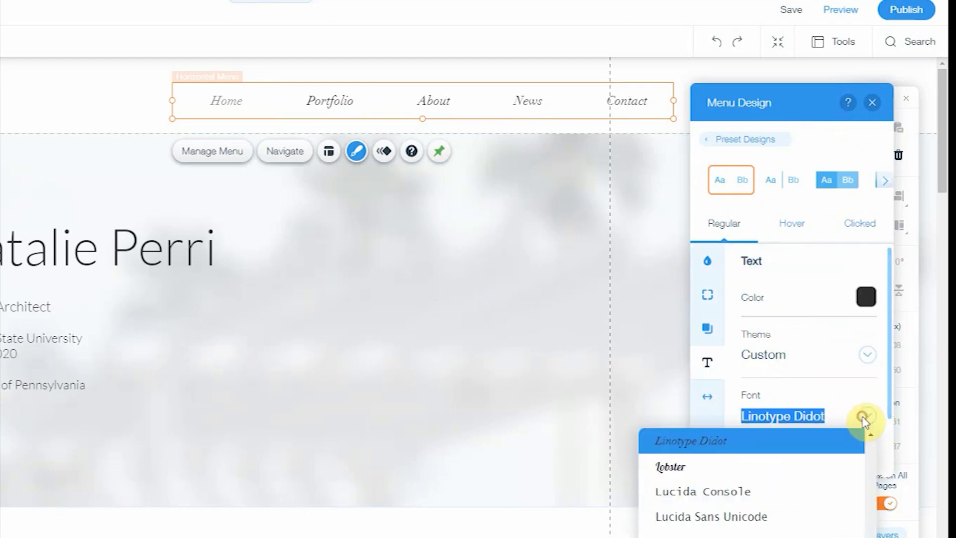
{"action": "scroll", "coordinate": [774, 516], "scroll_direction": "up", "scroll_amount": 2}
{"action": "left_click", "coordinate": [763, 486]}
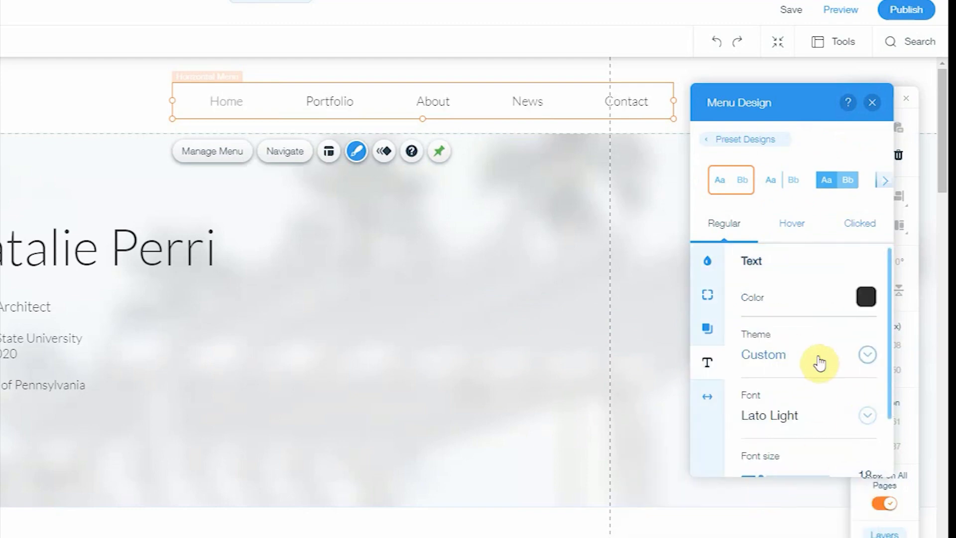
{"action": "scroll", "coordinate": [834, 398], "scroll_direction": "down", "scroll_amount": 1}
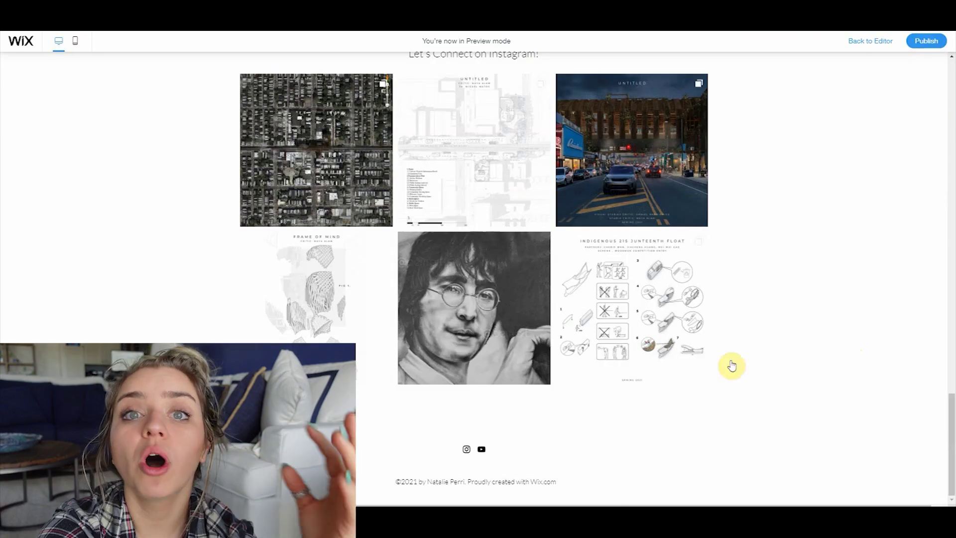
Set the Instagram feed's grid layout to 4 images per row.
{"action": "scroll", "coordinate": [783, 234], "scroll_direction": "up", "scroll_amount": 2}
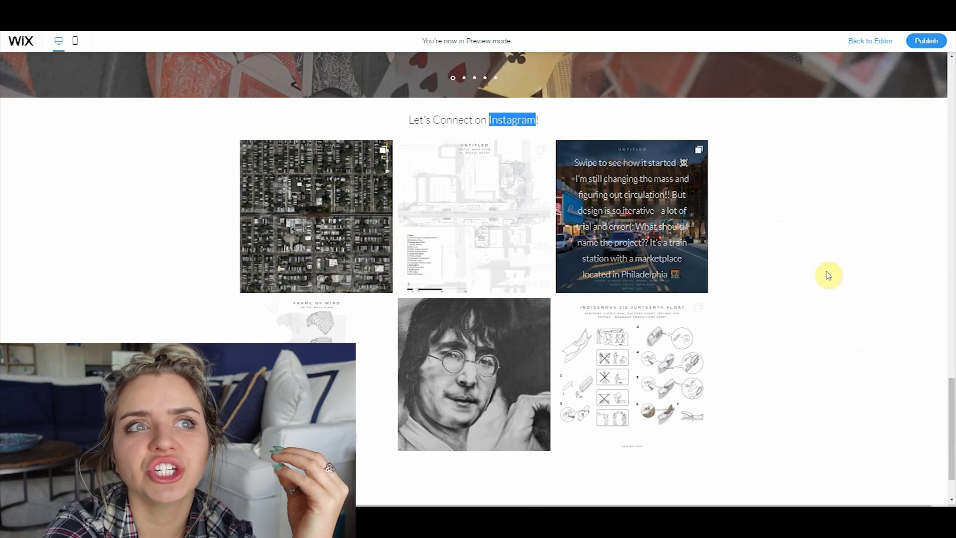
{"action": "mouse_move", "coordinate": [685, 281]}
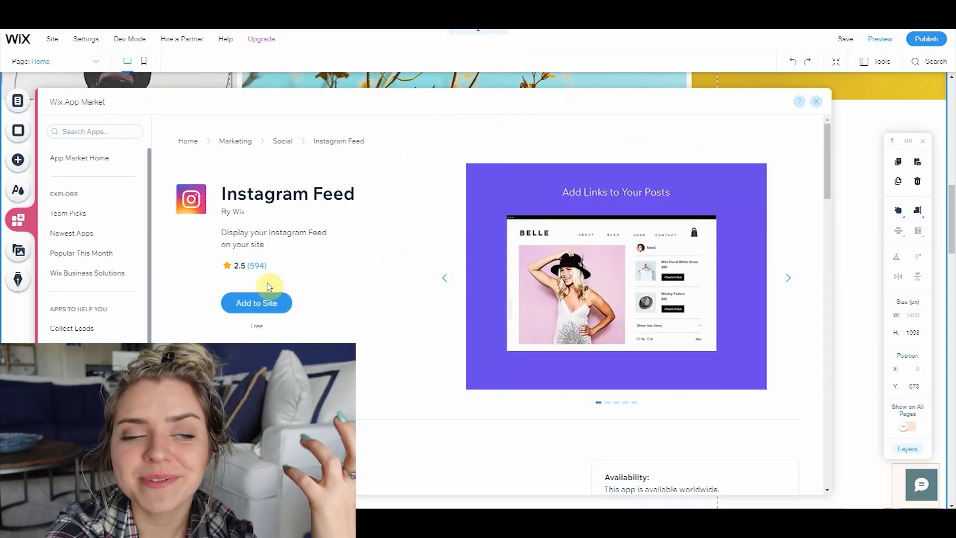
{"action": "left_click", "coordinate": [257, 302]}
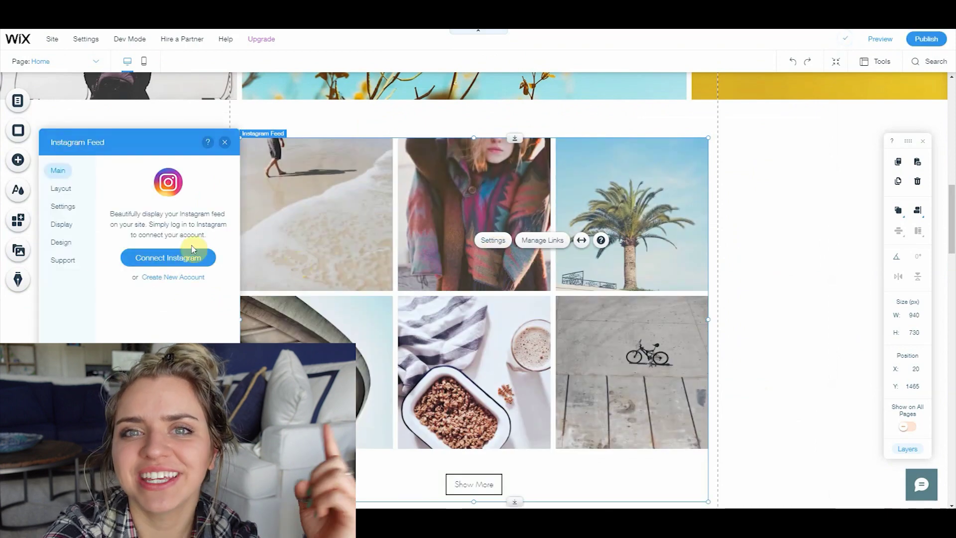
{"action": "left_click", "coordinate": [59, 190]}
{"action": "left_click_drag", "start_coordinate": [123, 287], "coordinate": [143, 287]}
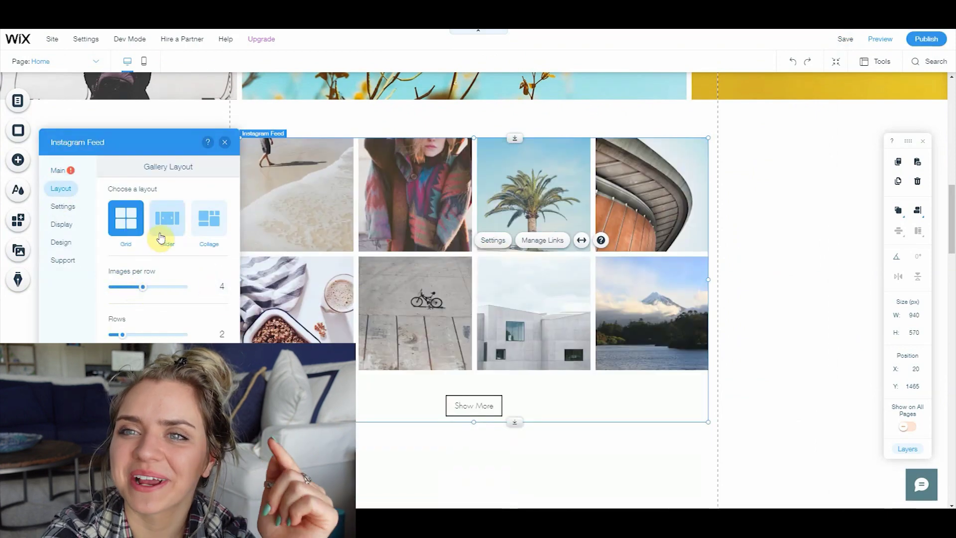
Try the Slider and Collage gallery layouts on the Instagram feed.
{"action": "left_click", "coordinate": [167, 218]}
{"action": "left_click", "coordinate": [209, 232]}
{"action": "left_click", "coordinate": [167, 218]}
{"action": "left_click_drag", "start_coordinate": [119, 335], "coordinate": [151, 334]}
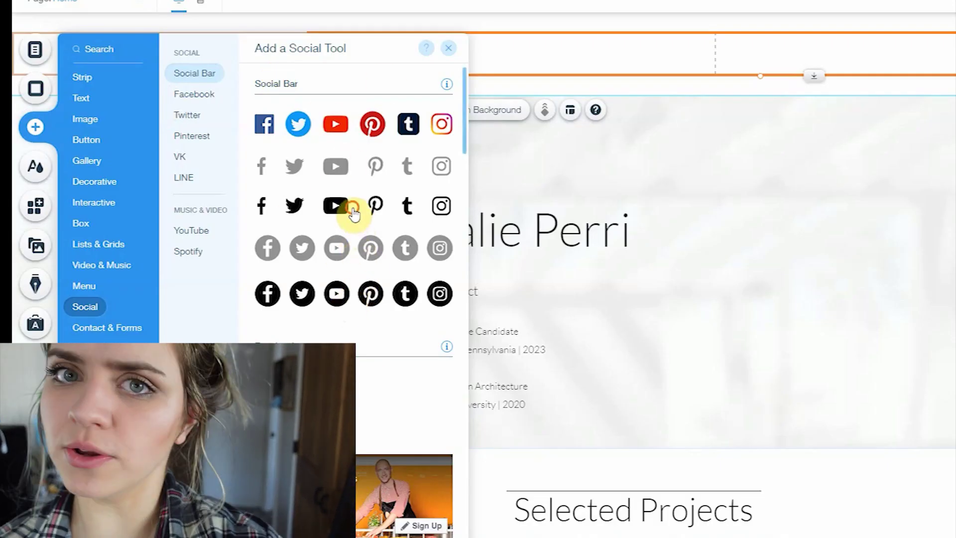
Add the plain black social icon bar to the page and move it up toward the header.
{"action": "left_click", "coordinate": [353, 210]}
{"action": "left_click_drag", "start_coordinate": [473, 288], "coordinate": [540, 143]}
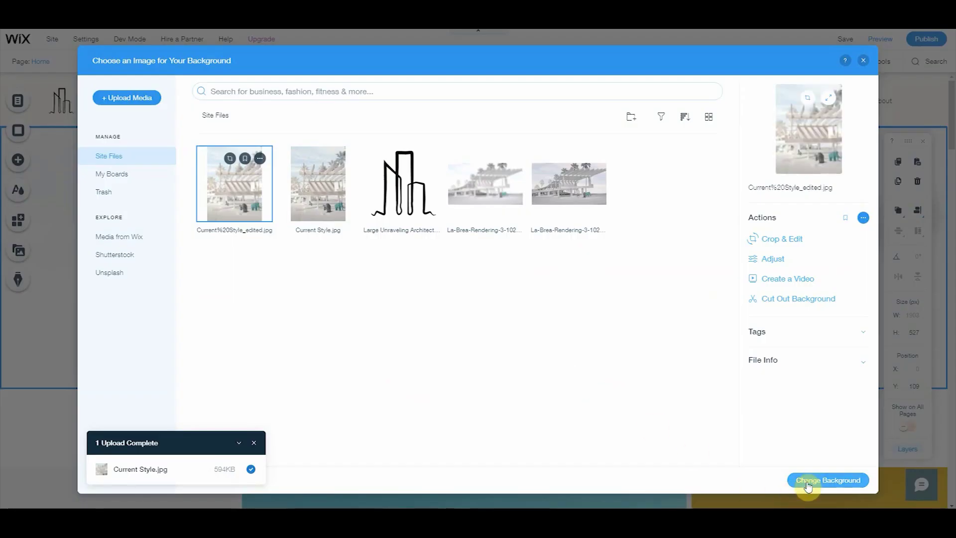
{"action": "left_click", "coordinate": [801, 478]}
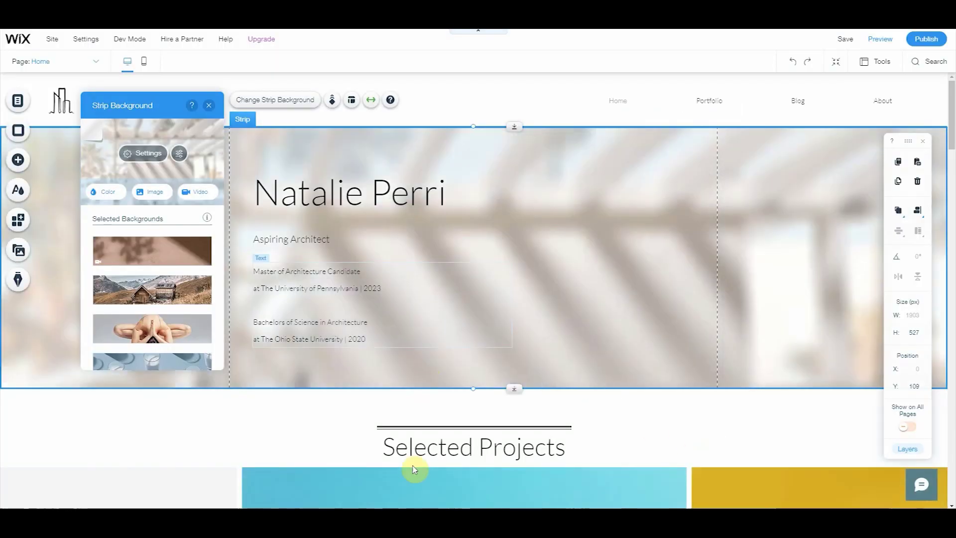
Fade the strip's background image to 23% opacity, trying the top-center position before setting it to center.
{"action": "left_click", "coordinate": [181, 160]}
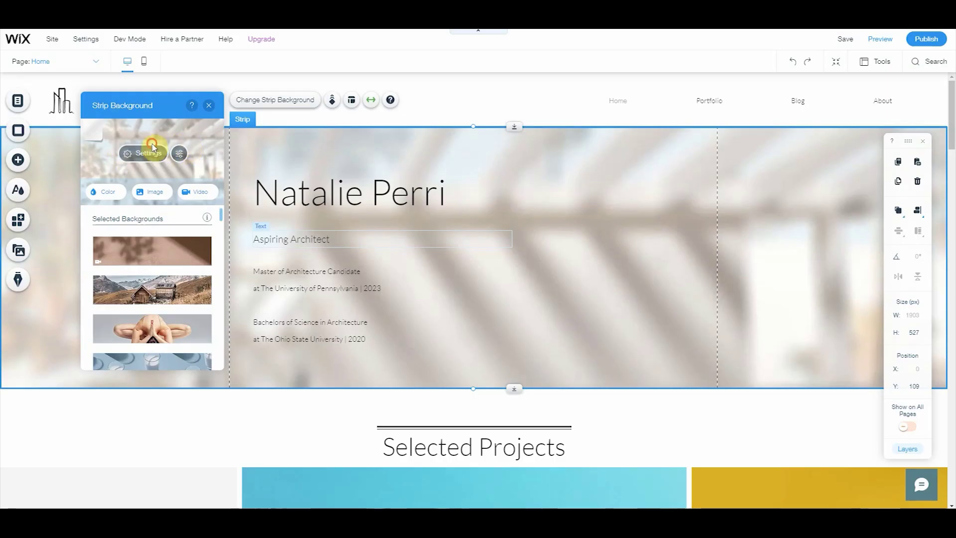
{"action": "left_click", "coordinate": [145, 152]}
{"action": "left_click", "coordinate": [133, 176]}
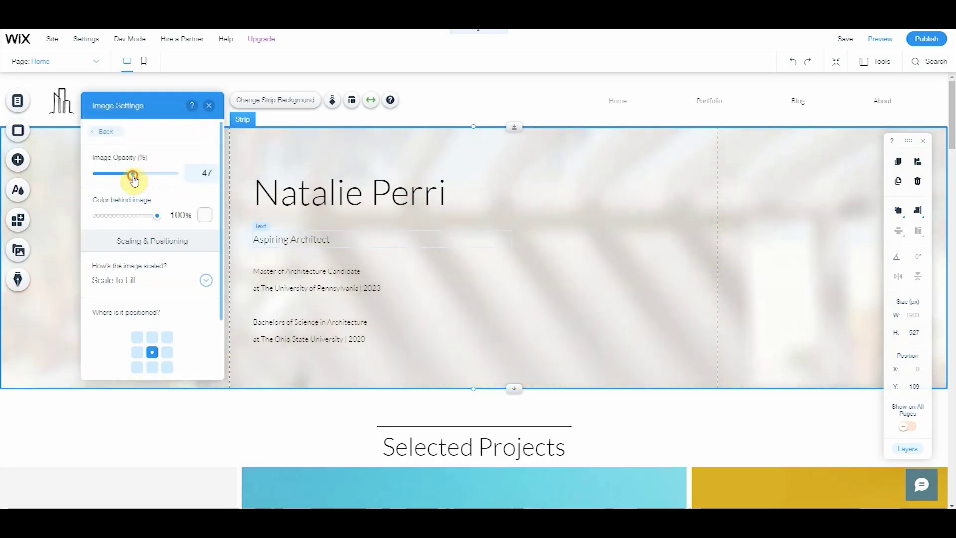
{"action": "left_click", "coordinate": [152, 337]}
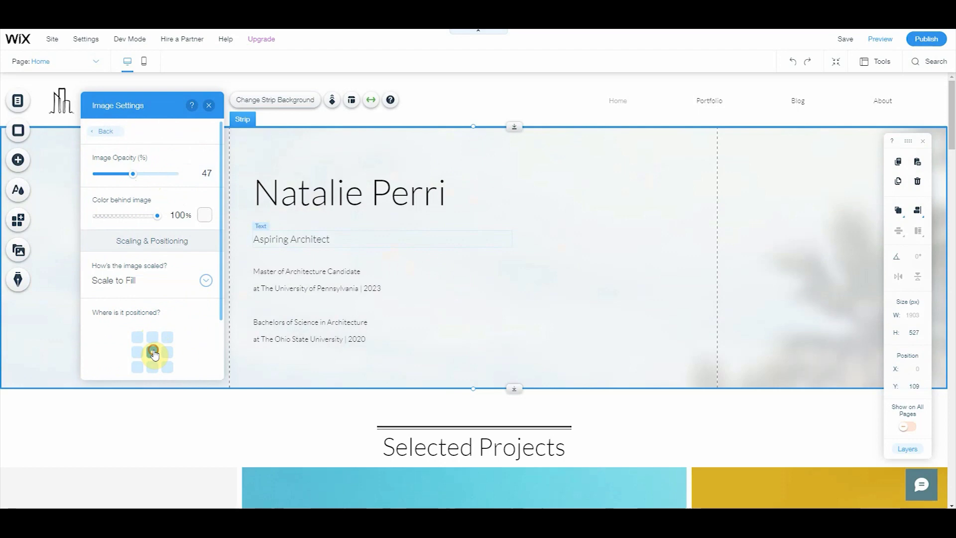
{"action": "left_click", "coordinate": [153, 352]}
{"action": "left_click_drag", "start_coordinate": [123, 181], "coordinate": [115, 180]}
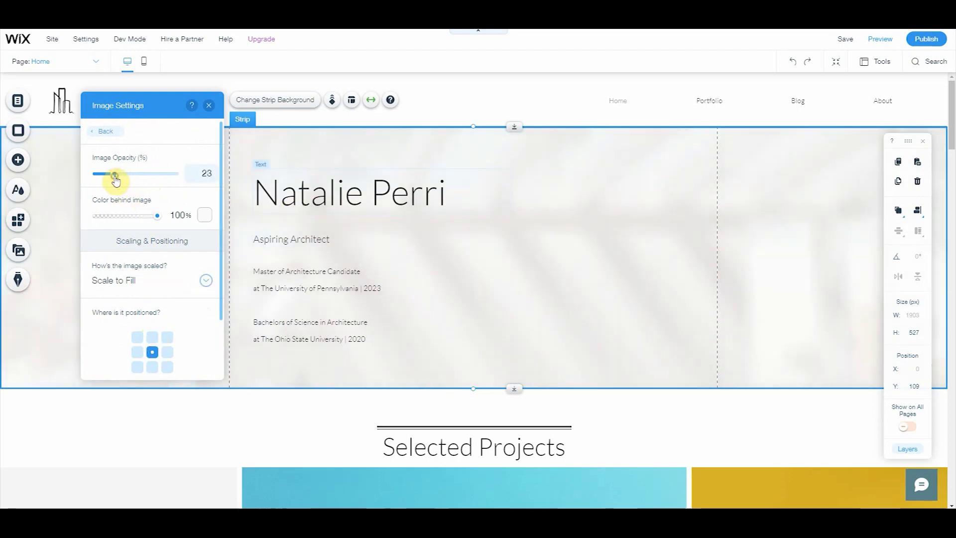
Look through the site files available as strip background images and close the image chooser.
{"action": "left_click", "coordinate": [114, 134]}
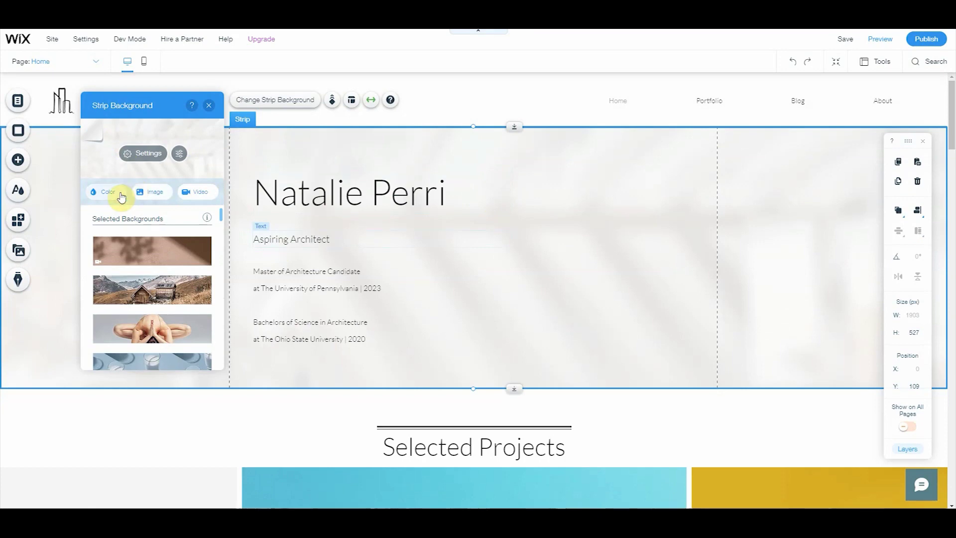
{"action": "left_click", "coordinate": [148, 193]}
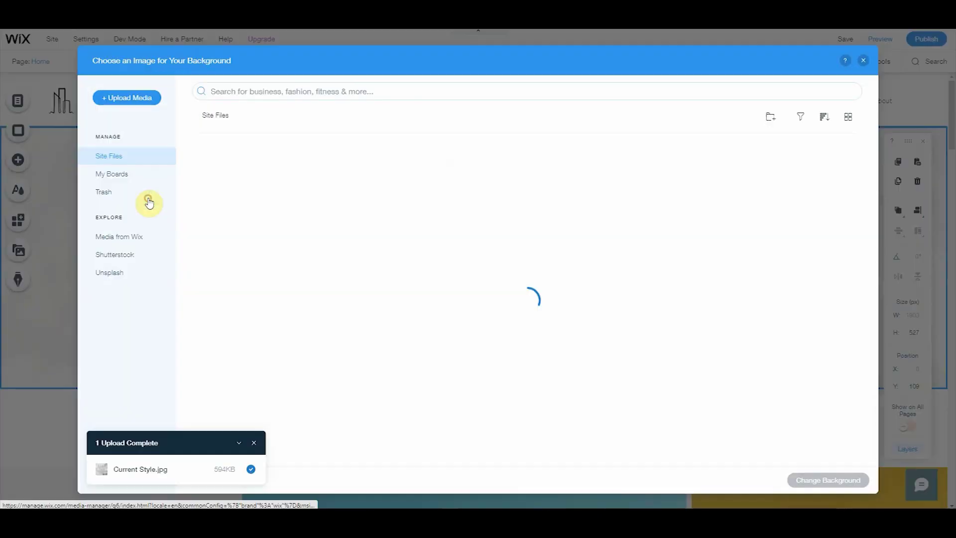
{"action": "left_click", "coordinate": [862, 62]}
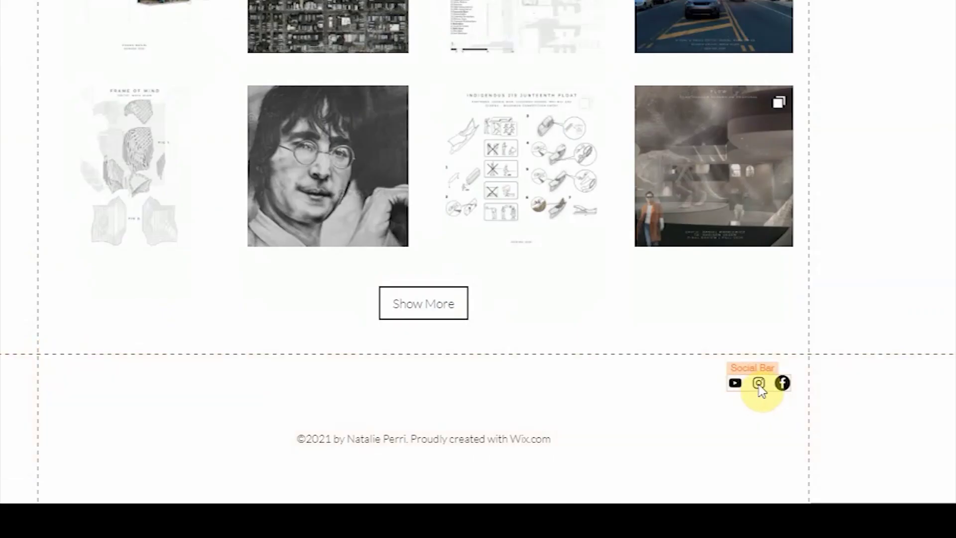
Link the Instagram icon of the footer's social bar to the portfolio owner's Instagram web address, opening in a new window.
{"action": "left_click", "coordinate": [759, 388]}
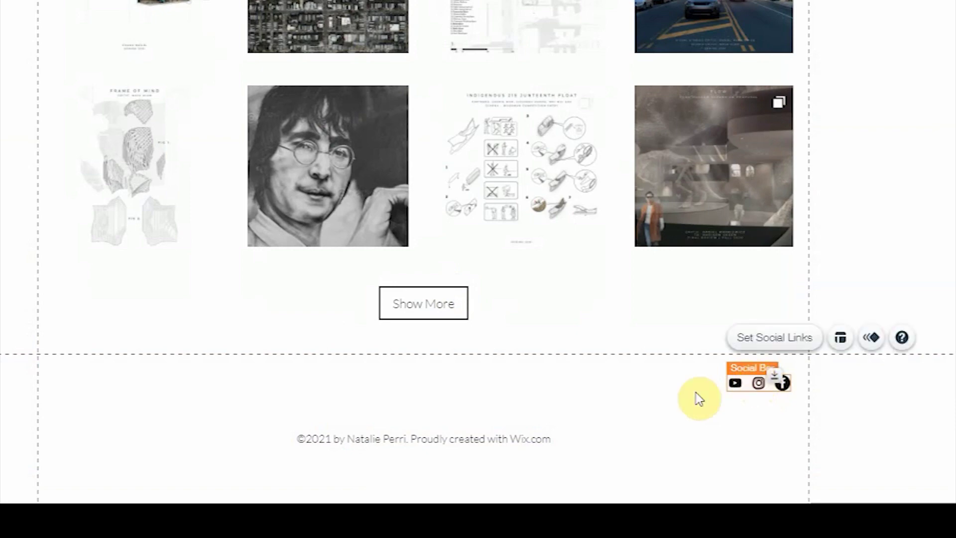
{"action": "left_click", "coordinate": [596, 381]}
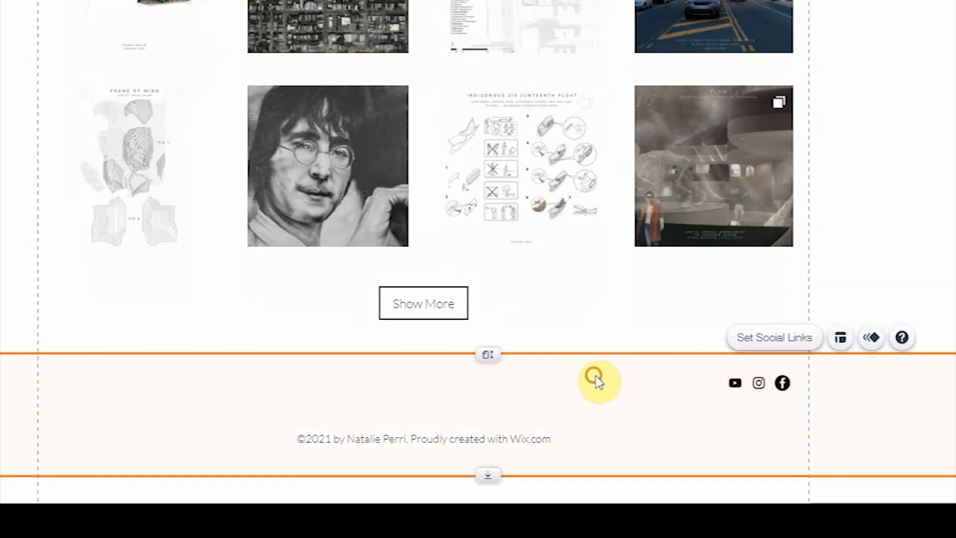
{"action": "left_click", "coordinate": [747, 391]}
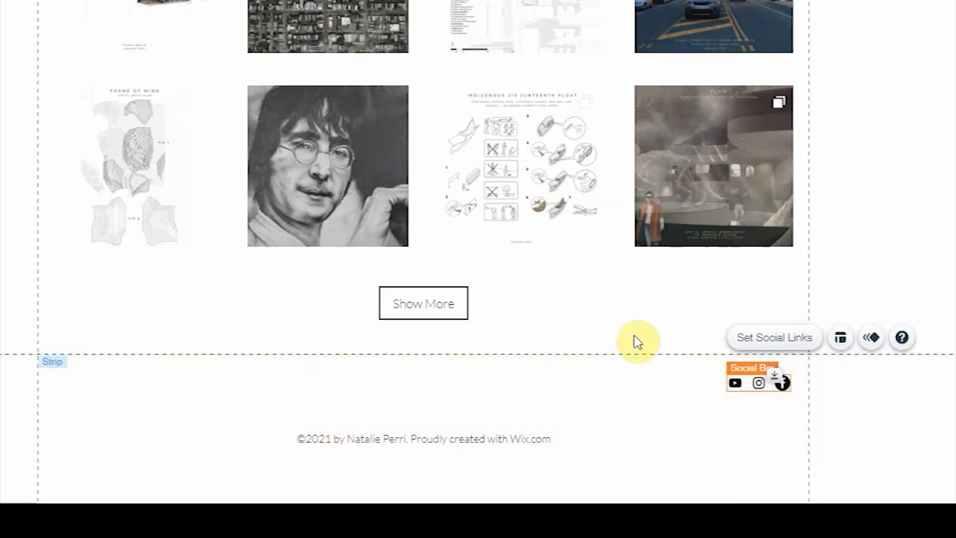
{"action": "left_click", "coordinate": [775, 337]}
{"action": "left_click", "coordinate": [141, 195]}
{"action": "left_click", "coordinate": [840, 286]}
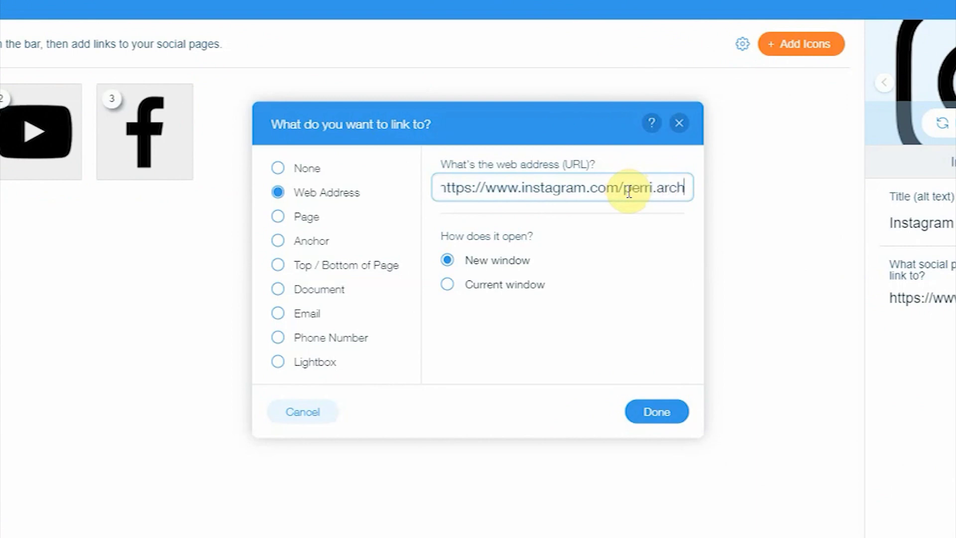
{"action": "left_click", "coordinate": [647, 416]}
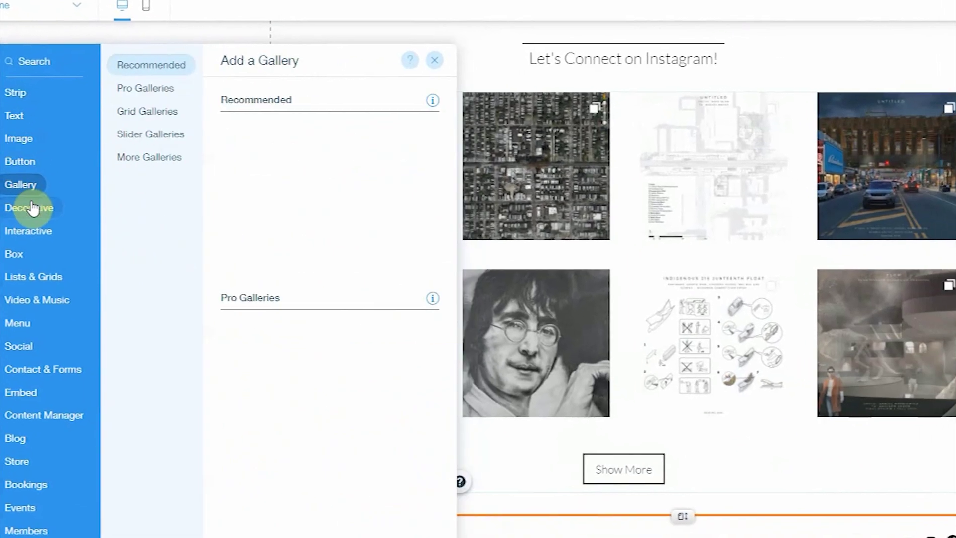
Add a thick themed line along the upper edge of the footer and stretch it to 980 px wide.
{"action": "mouse_move", "coordinate": [31, 208]}
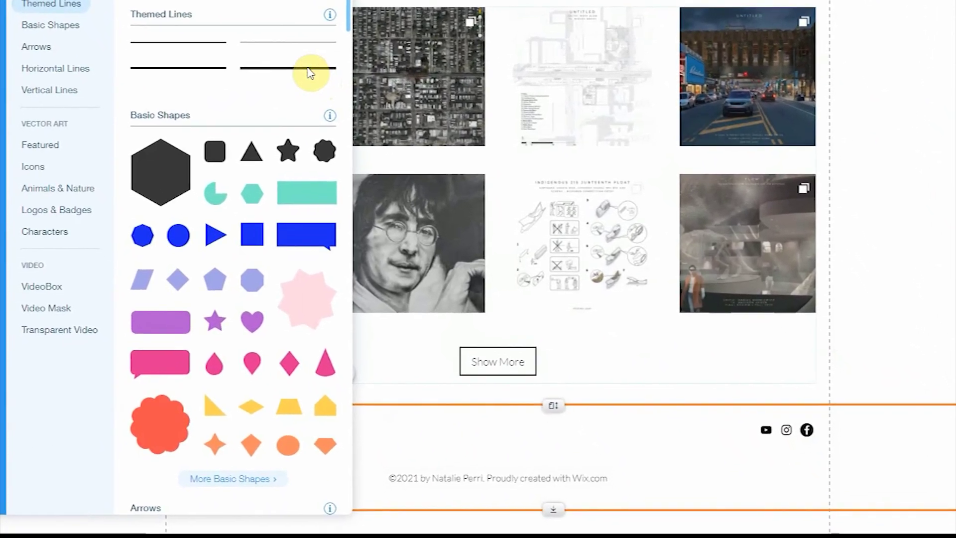
{"action": "left_click_drag", "start_coordinate": [309, 73], "coordinate": [291, 409]}
{"action": "left_click_drag", "start_coordinate": [354, 407], "coordinate": [730, 431]}
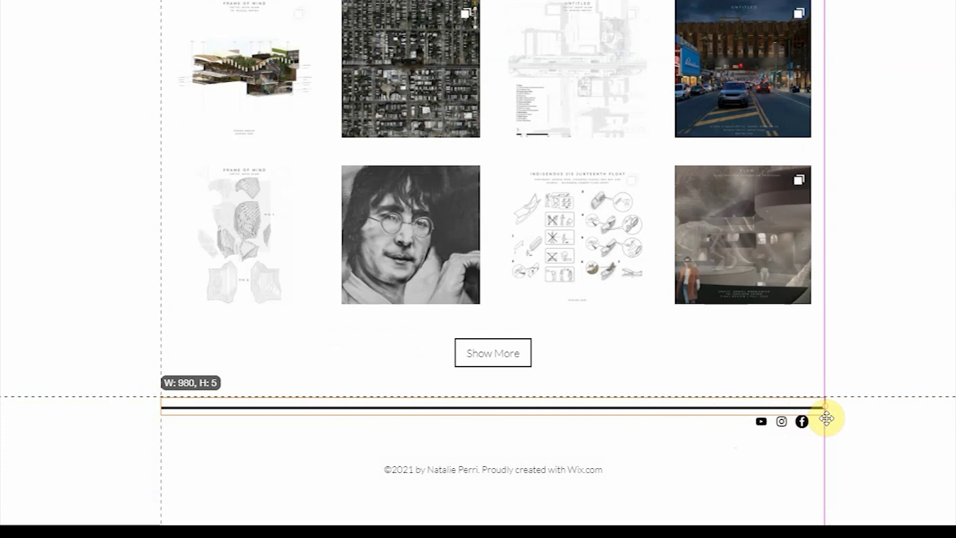
{"action": "left_click_drag", "start_coordinate": [826, 419], "coordinate": [826, 416]}
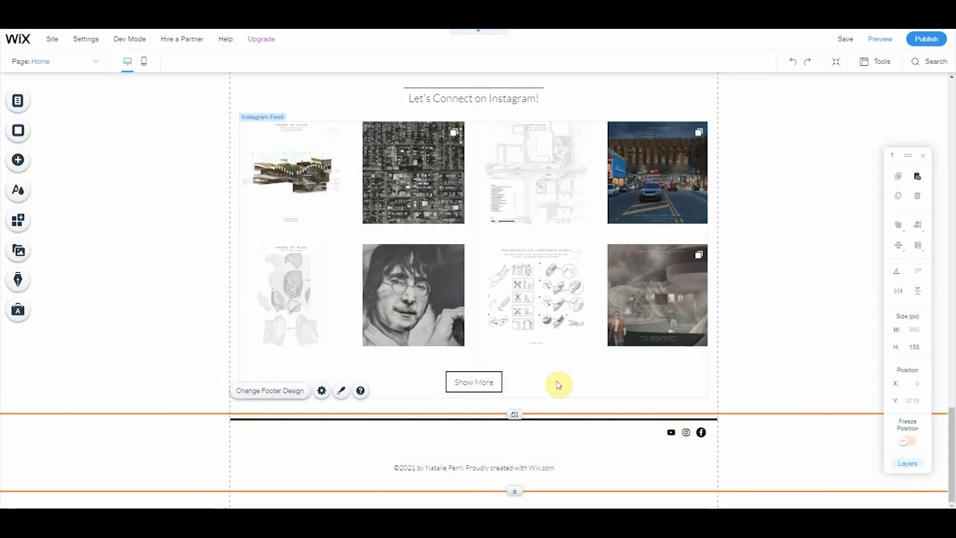
{"action": "left_click", "coordinate": [323, 440]}
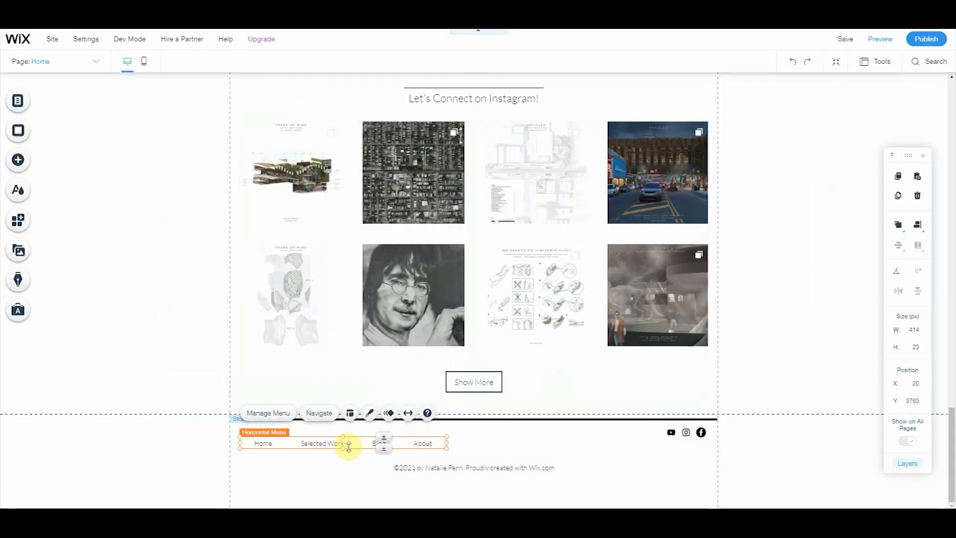
Move the footer's page menu up just below the thick line, level with the social icons and aligned with the line's start.
{"action": "left_click_drag", "start_coordinate": [325, 446], "coordinate": [328, 433]}
{"action": "left_click", "coordinate": [747, 339]}
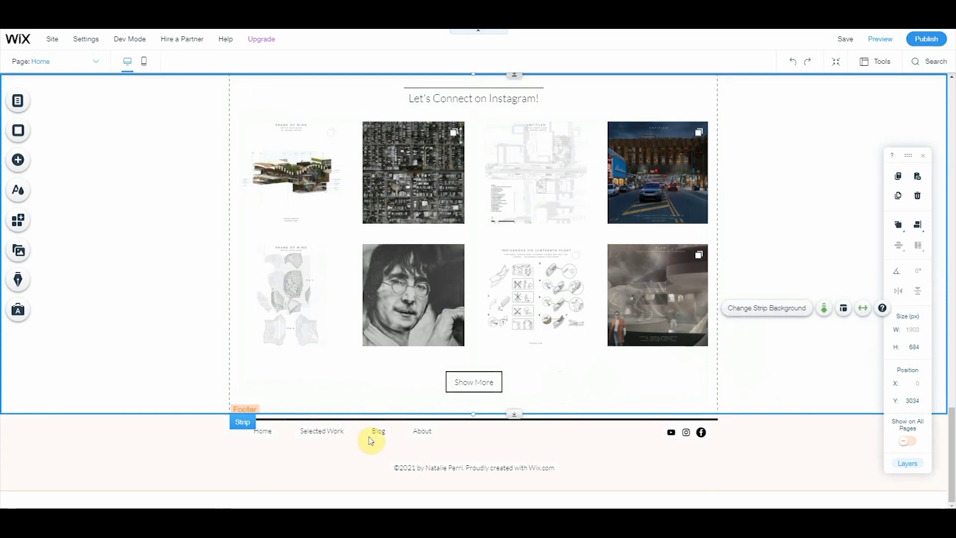
{"action": "left_click_drag", "start_coordinate": [372, 430], "coordinate": [345, 434]}
{"action": "left_click", "coordinate": [799, 354]}
{"action": "left_click", "coordinate": [816, 339]}
{"action": "left_click", "coordinate": [527, 456]}
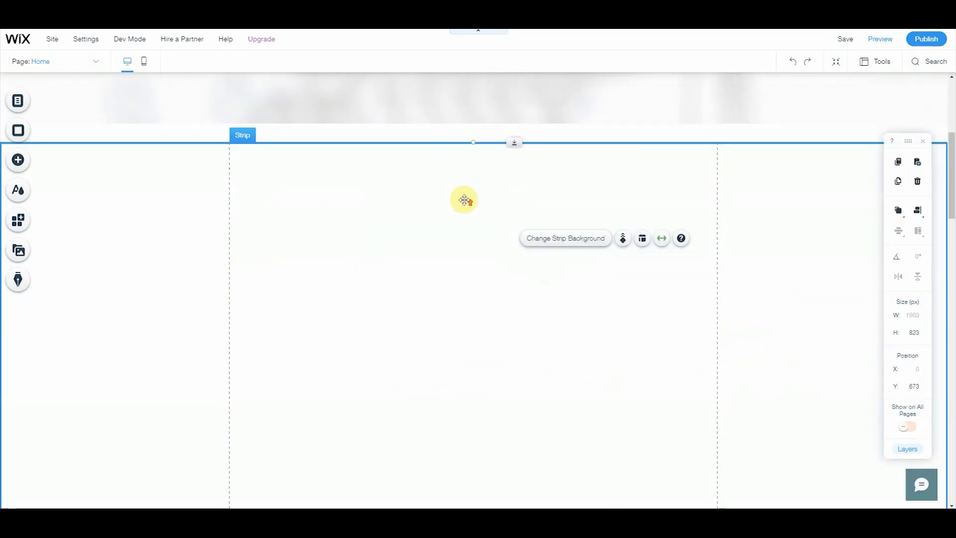
Paste the lined "Selected Projects" heading onto the empty strip below the hero image and move it near the strip's upper edge.
{"action": "scroll", "coordinate": [464, 200], "scroll_direction": "up", "scroll_amount": 1}
{"action": "scroll", "coordinate": [468, 213], "scroll_direction": "down", "scroll_amount": 1}
{"action": "left_click", "coordinate": [458, 222]}
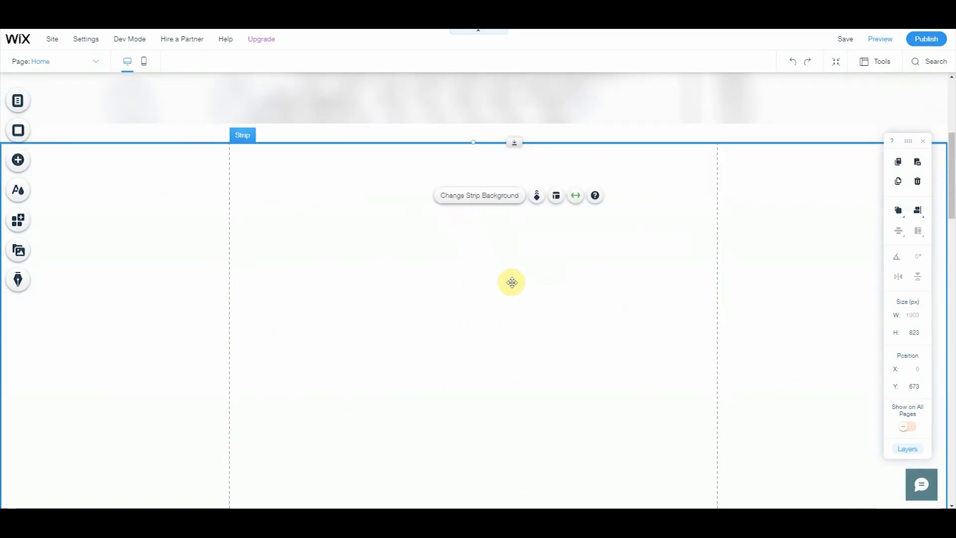
{"action": "key", "text": "ctrl+v"}
{"action": "left_click_drag", "start_coordinate": [487, 457], "coordinate": [482, 183]}
Add a Pro Gallery slider to the strip below the "Selected Projects" heading.
{"action": "left_click", "coordinate": [18, 160]}
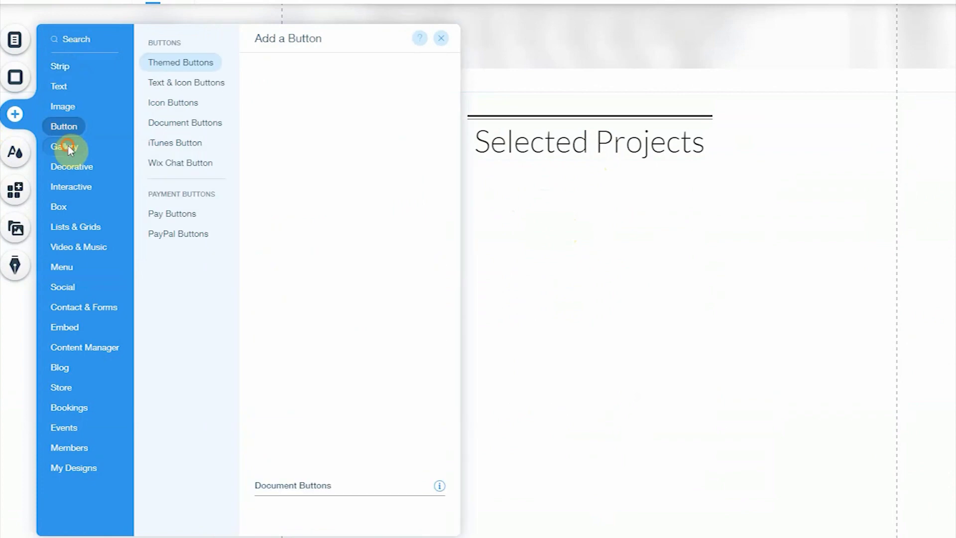
{"action": "mouse_move", "coordinate": [56, 191]}
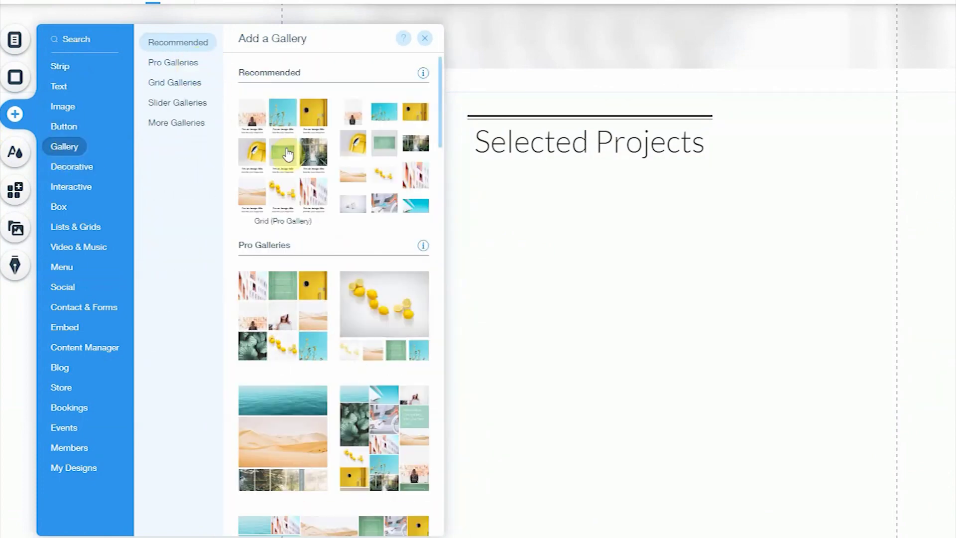
{"action": "scroll", "coordinate": [282, 154], "scroll_direction": "down", "scroll_amount": 8}
{"action": "left_click_drag", "start_coordinate": [297, 233], "coordinate": [558, 436]}
{"action": "left_click_drag", "start_coordinate": [509, 383], "coordinate": [431, 348]}
Stretch the gallery to full width, move it up close to the "Selected Projects" heading and increase its height to about 595 px.
{"action": "left_click", "coordinate": [278, 225]}
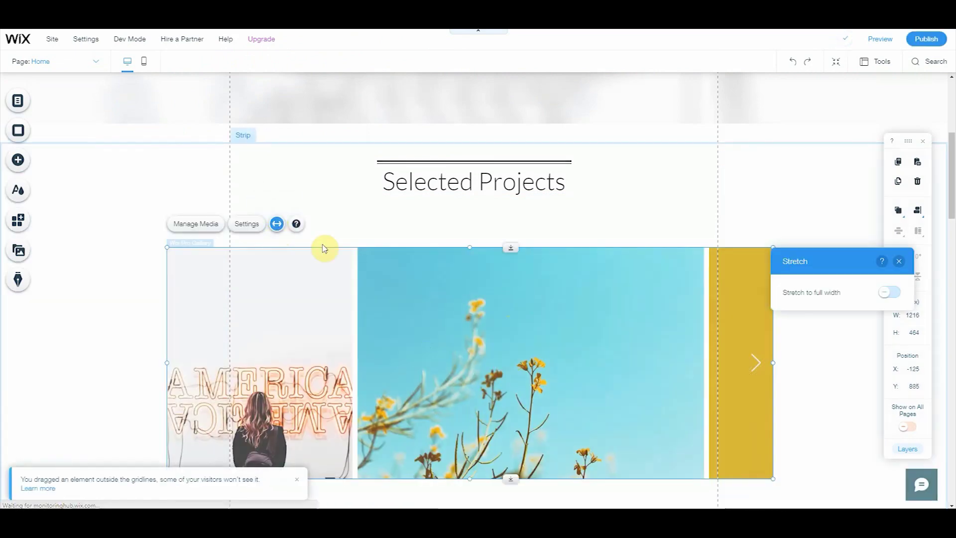
{"action": "left_click", "coordinate": [889, 293]}
{"action": "left_click", "coordinate": [675, 224]}
{"action": "left_click", "coordinate": [568, 349]}
{"action": "left_click_drag", "start_coordinate": [514, 479], "coordinate": [521, 367]}
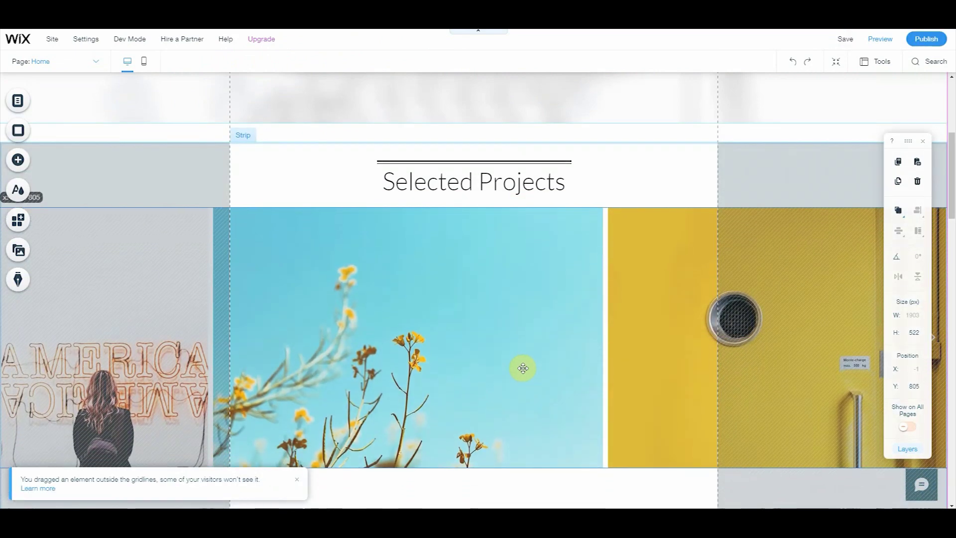
{"action": "left_click_drag", "start_coordinate": [516, 469], "coordinate": [515, 503]}
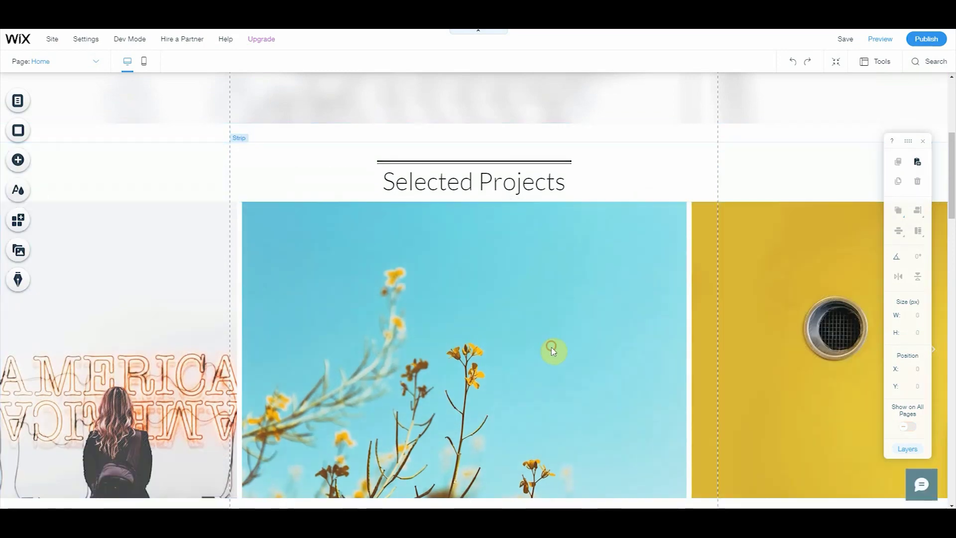
Open the media organizer of the full-width gallery.
{"action": "scroll", "coordinate": [553, 352], "scroll_direction": "down", "scroll_amount": 2}
{"action": "scroll", "coordinate": [553, 352], "scroll_direction": "up", "scroll_amount": 2}
{"action": "left_click", "coordinate": [553, 352]}
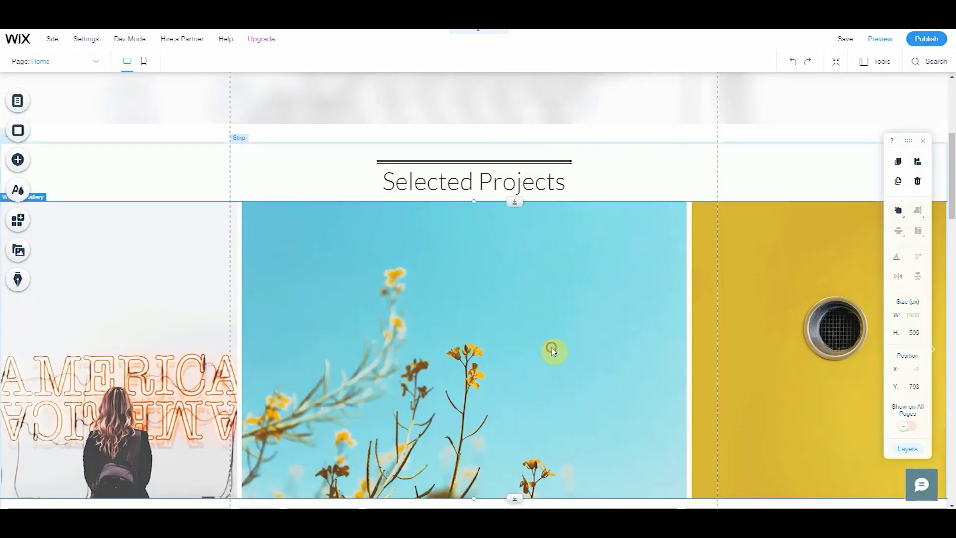
{"action": "left_click", "coordinate": [560, 329]}
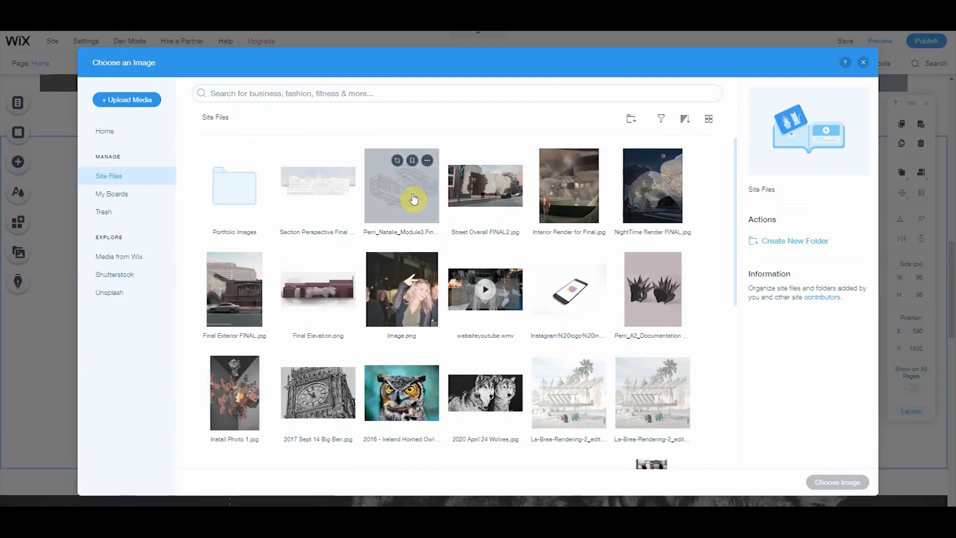
Replace the picture in the repeater's second item with La-Brea-Rendering-2_edited_edited.jpg from the site files and crop it.
{"action": "left_click", "coordinate": [652, 392]}
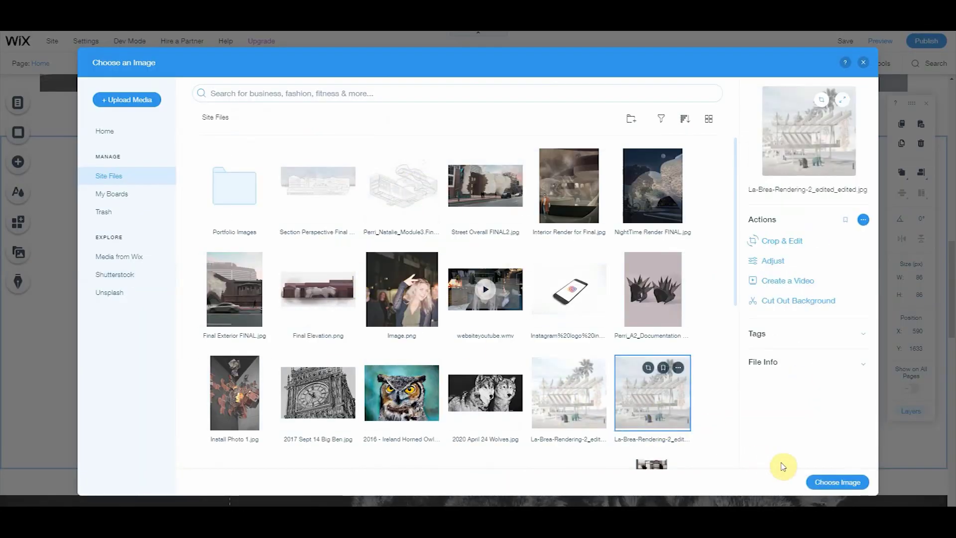
{"action": "left_click", "coordinate": [837, 482]}
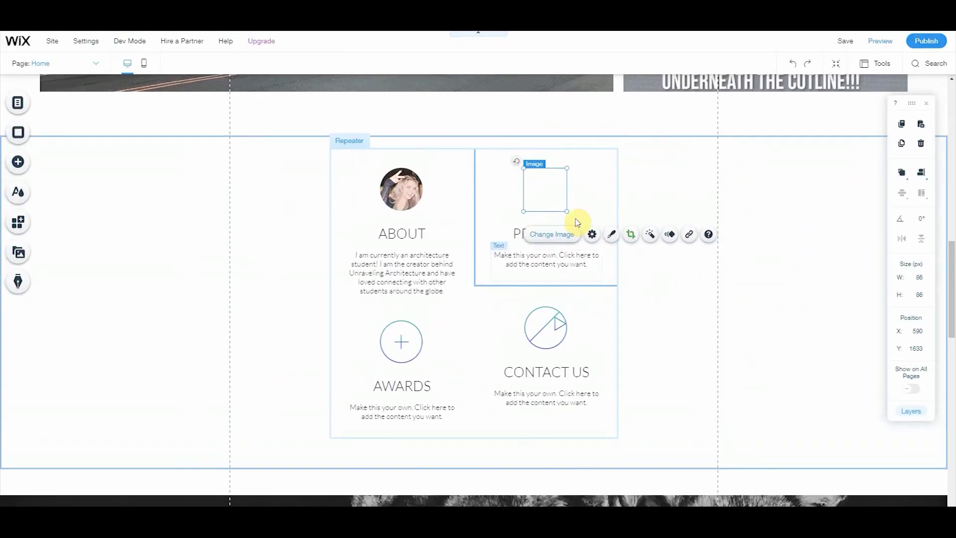
{"action": "left_click", "coordinate": [631, 233]}
{"action": "left_click", "coordinate": [632, 102]}
{"action": "left_click", "coordinate": [730, 103]}
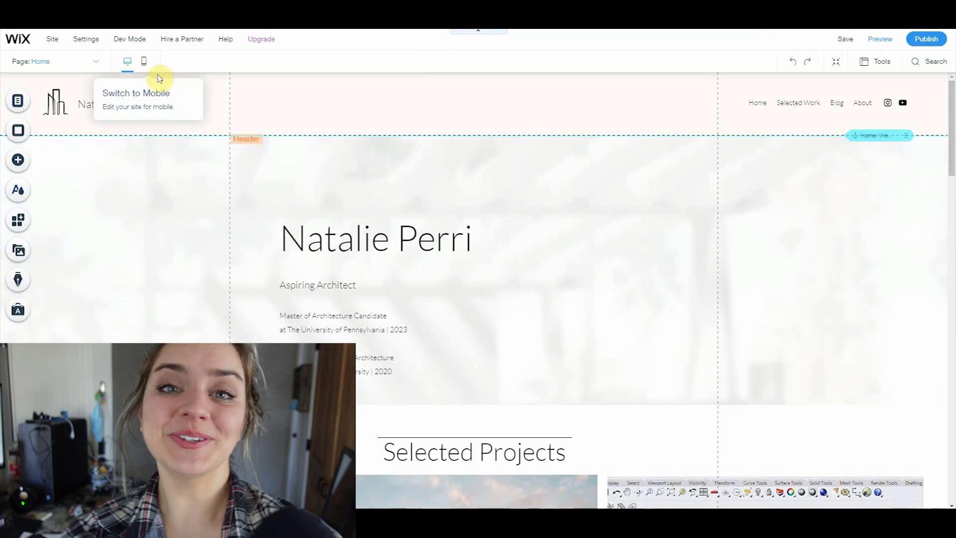
{"action": "scroll", "coordinate": [513, 271], "scroll_direction": "down", "scroll_amount": 15}
{"action": "scroll", "coordinate": [695, 240], "scroll_direction": "down", "scroll_amount": 5}
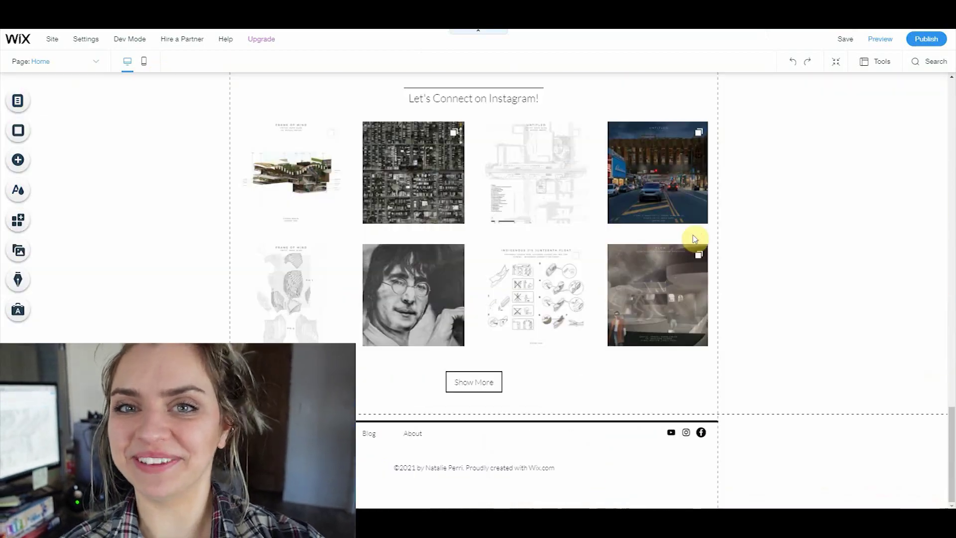
{"action": "scroll", "coordinate": [695, 240], "scroll_direction": "up", "scroll_amount": 20}
Browse the ready-made page layouts for About, Services, Projects, Gallery, Contact and General pages.
{"action": "left_click", "coordinate": [17, 103]}
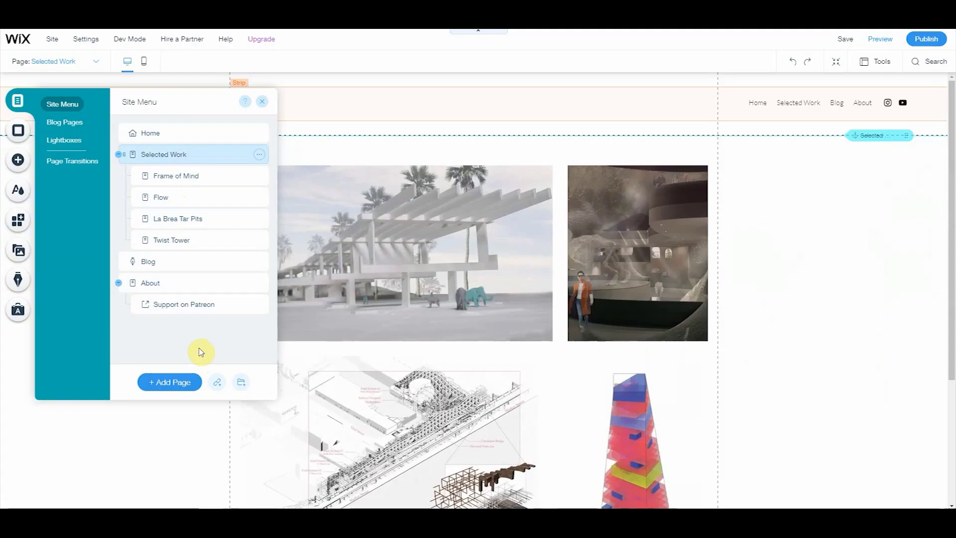
{"action": "left_click", "coordinate": [184, 382]}
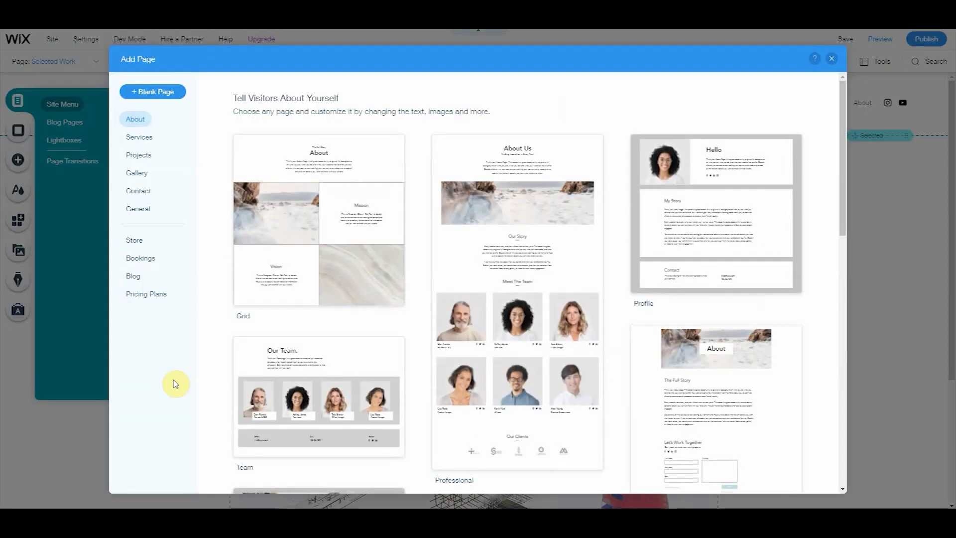
{"action": "scroll", "coordinate": [646, 321], "scroll_direction": "down", "scroll_amount": 3}
{"action": "scroll", "coordinate": [646, 321], "scroll_direction": "up", "scroll_amount": 5}
{"action": "left_click", "coordinate": [148, 139]}
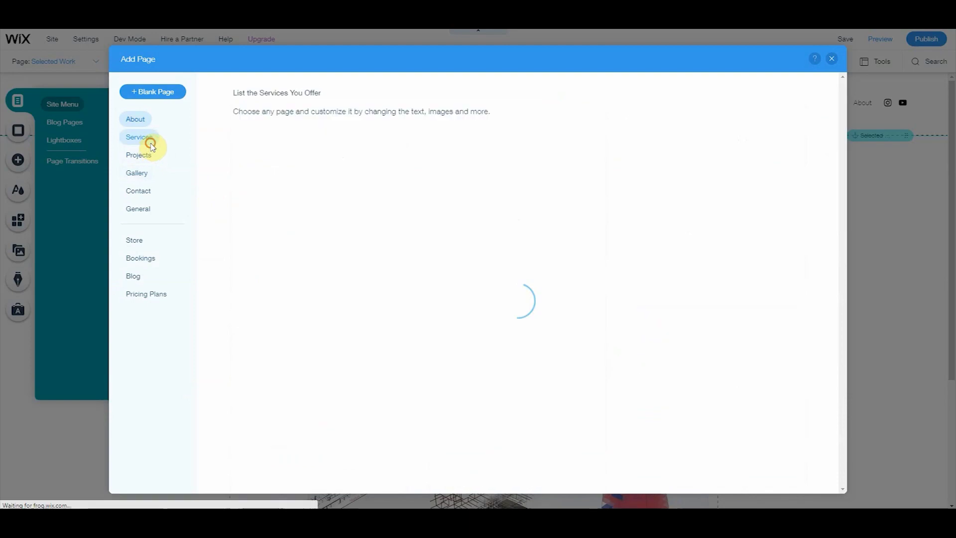
{"action": "left_click", "coordinate": [150, 162]}
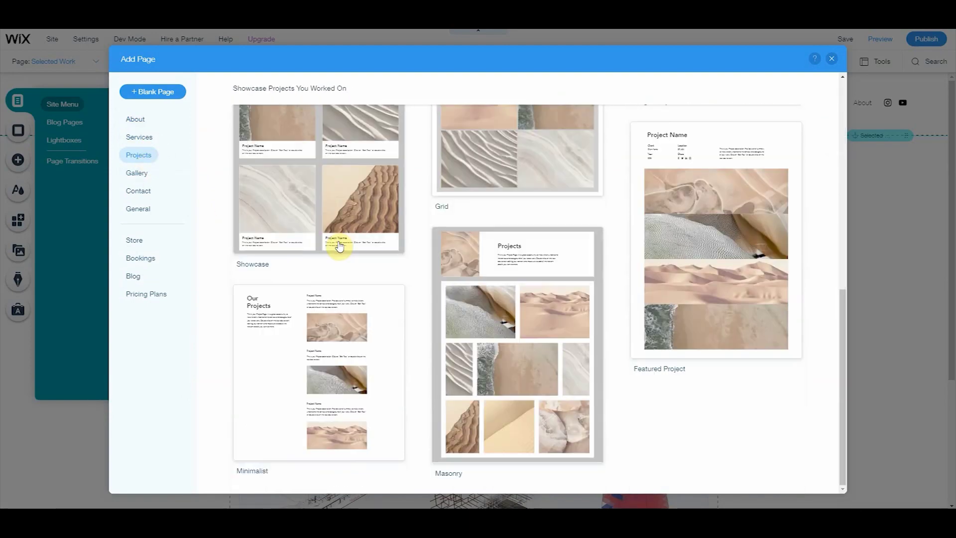
{"action": "scroll", "coordinate": [245, 241], "scroll_direction": "up", "scroll_amount": 5}
{"action": "left_click", "coordinate": [137, 173]}
{"action": "scroll", "coordinate": [742, 367], "scroll_direction": "down", "scroll_amount": 2}
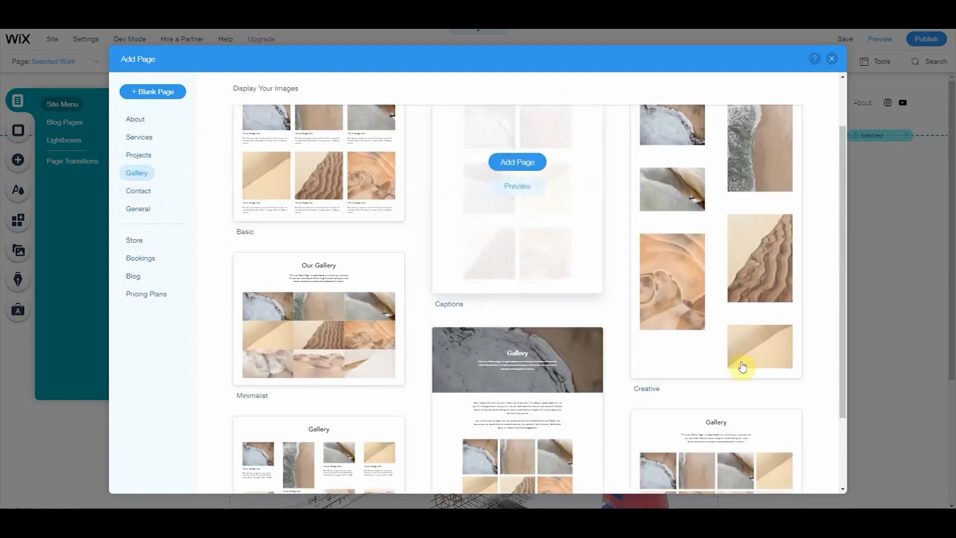
{"action": "scroll", "coordinate": [437, 303], "scroll_direction": "down", "scroll_amount": 2}
{"action": "scroll", "coordinate": [704, 277], "scroll_direction": "up", "scroll_amount": 5}
{"action": "left_click", "coordinate": [139, 191]}
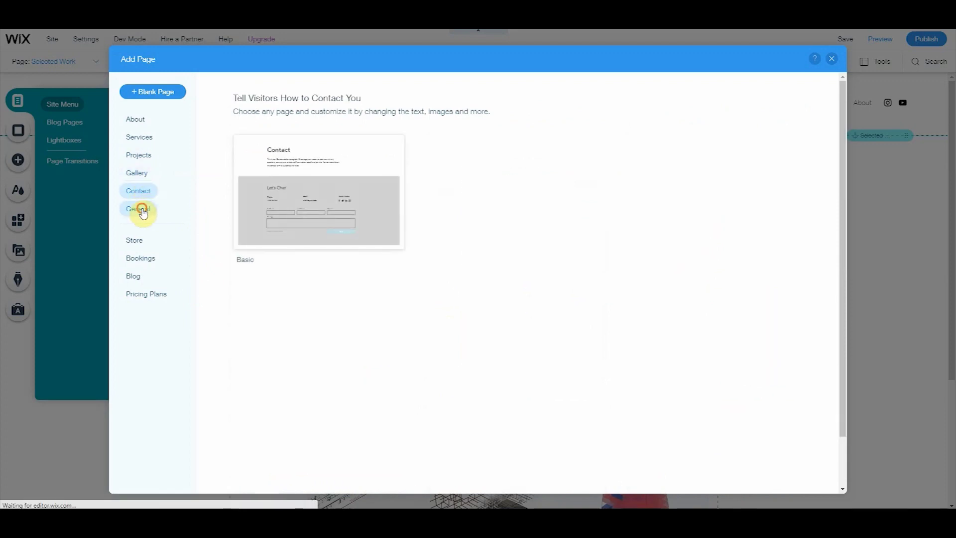
{"action": "left_click", "coordinate": [143, 213]}
{"action": "scroll", "coordinate": [251, 227], "scroll_direction": "down", "scroll_amount": 4}
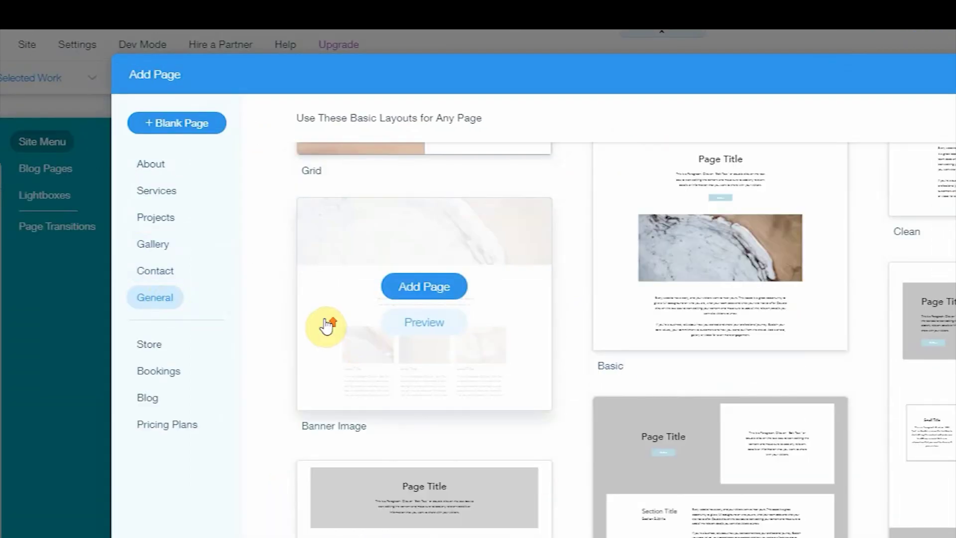
Add a blank page to the site and give it the Microcosmic project's name.
{"action": "scroll", "coordinate": [326, 327], "scroll_direction": "up", "scroll_amount": 4}
{"action": "left_click", "coordinate": [152, 163]}
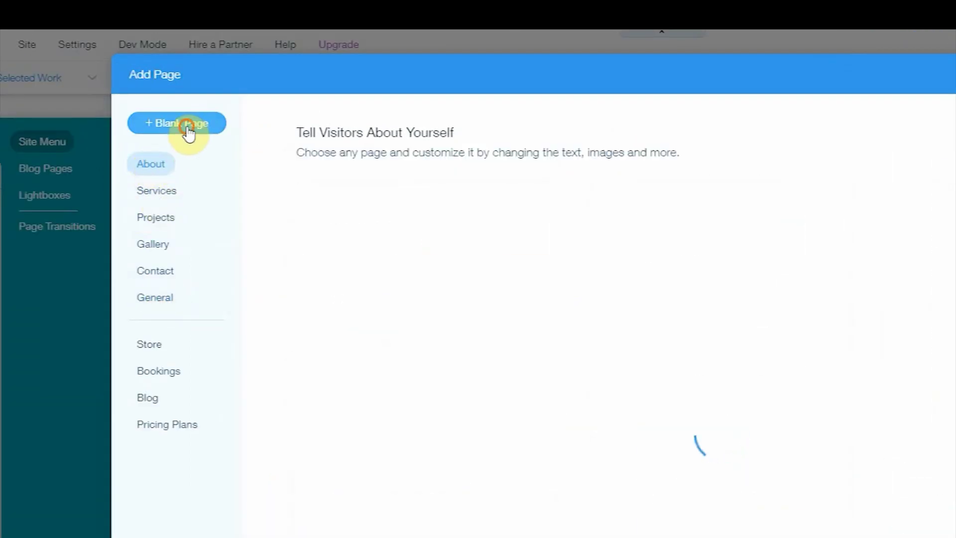
{"action": "left_click", "coordinate": [188, 131]}
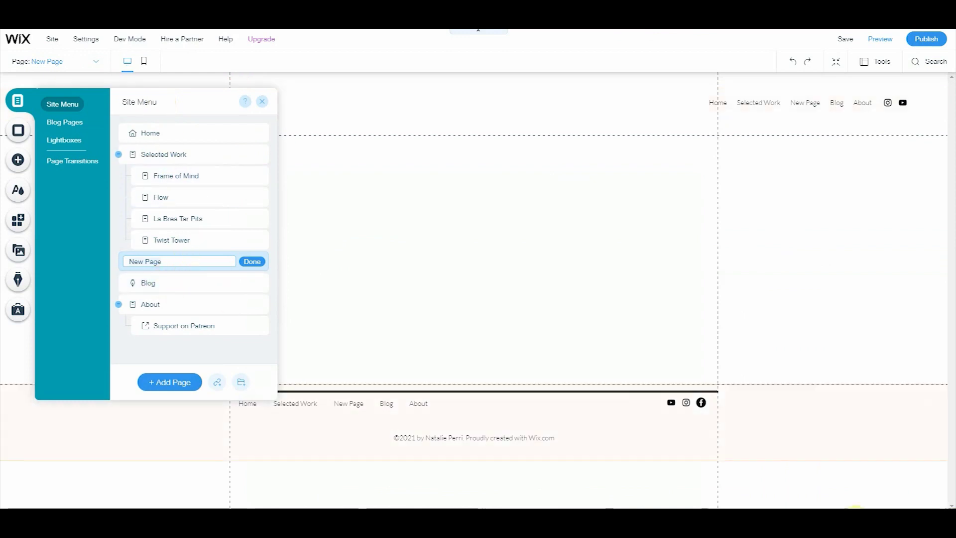
{"action": "key", "text": "Return"}
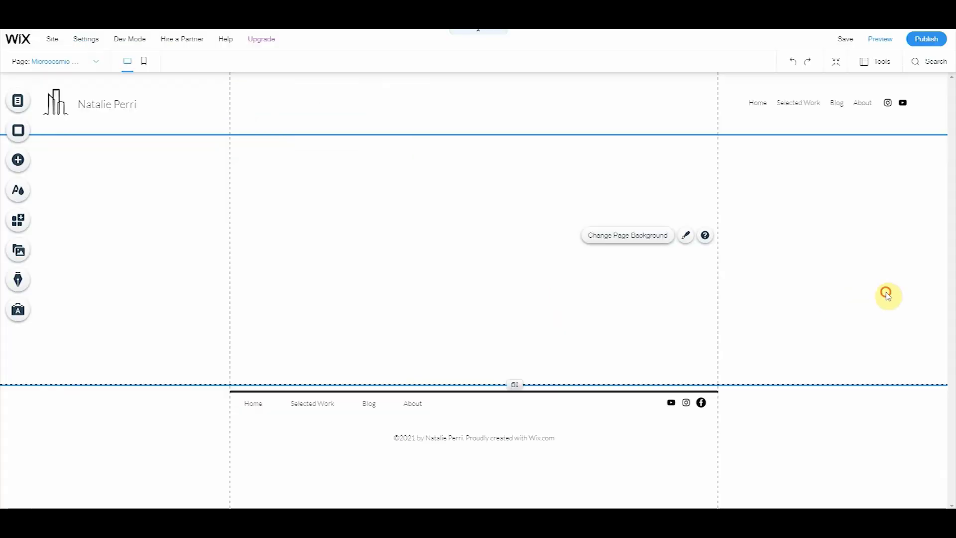
Add a full-width strip to the new project page, directly beneath the header.
{"action": "left_click", "coordinate": [18, 160]}
{"action": "left_click", "coordinate": [135, 198]}
{"action": "left_click_drag", "start_coordinate": [261, 345], "coordinate": [493, 222]}
{"action": "left_click", "coordinate": [430, 379]}
{"action": "left_click", "coordinate": [344, 249]}
Use the building sketch as the strip's background image, after lowering its sharpness and slightly raising its brightness in Photo Studio.
{"action": "left_click", "coordinate": [282, 116]}
{"action": "left_click", "coordinate": [107, 208]}
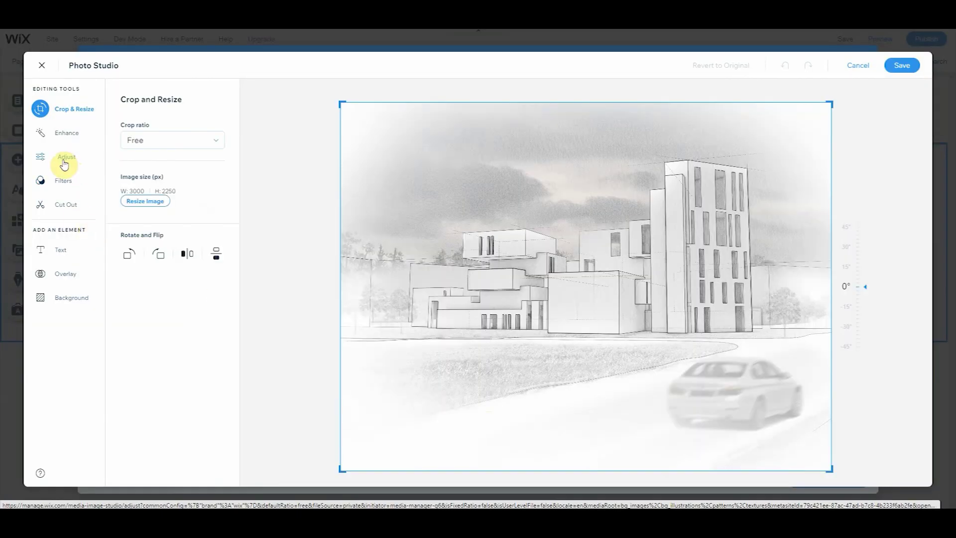
{"action": "left_click", "coordinate": [64, 160]}
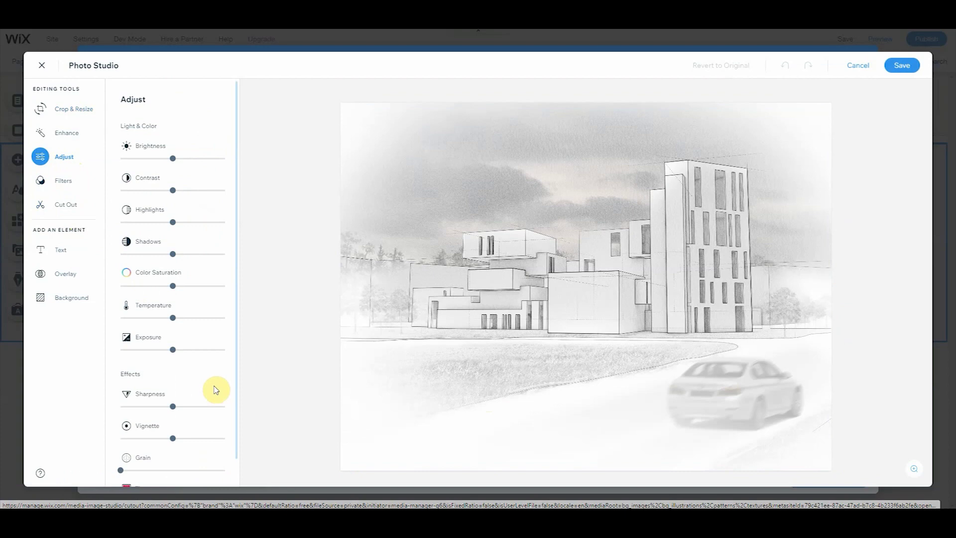
{"action": "left_click_drag", "start_coordinate": [173, 159], "coordinate": [185, 159]}
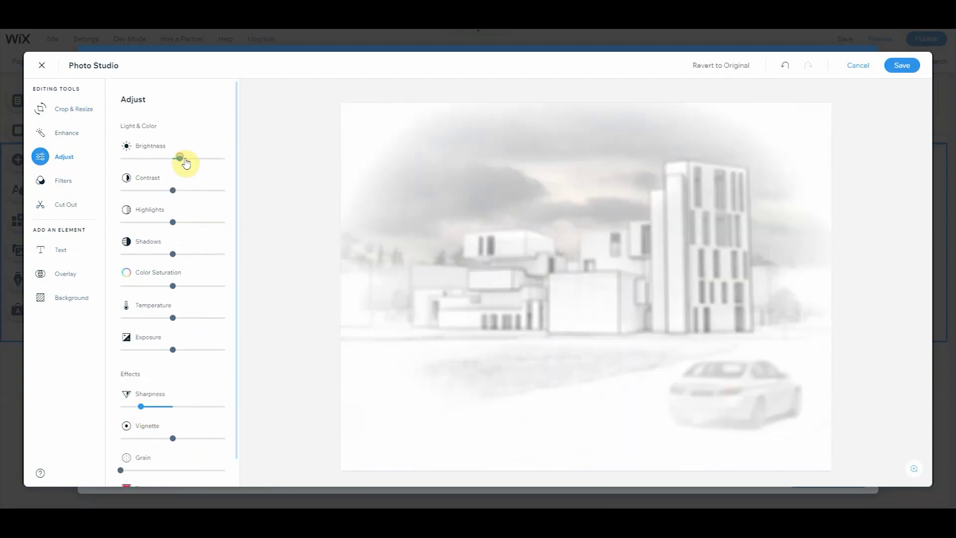
{"action": "left_click", "coordinate": [899, 75]}
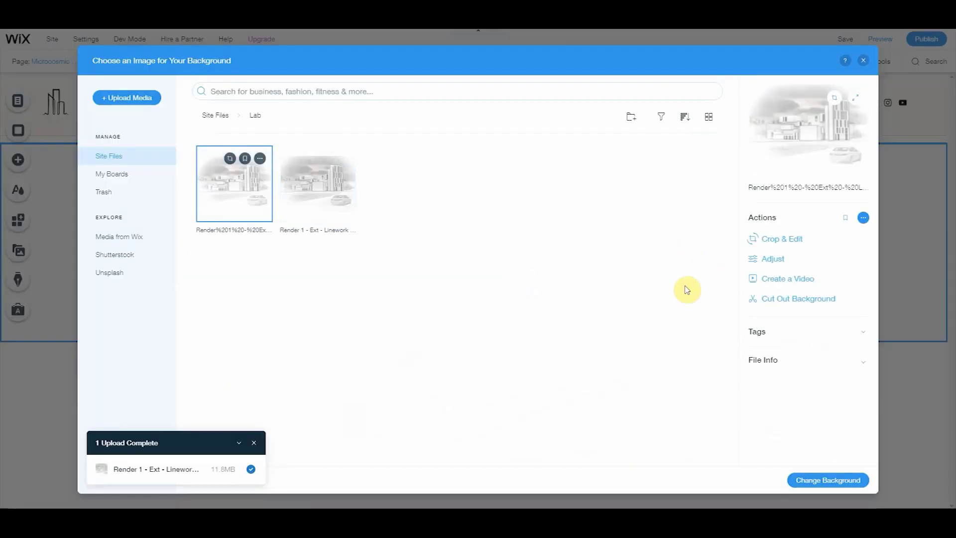
{"action": "left_click", "coordinate": [828, 478]}
Fade the strip's background image to a low opacity, trying the top and bottom positions before centering it.
{"action": "left_click", "coordinate": [156, 169]}
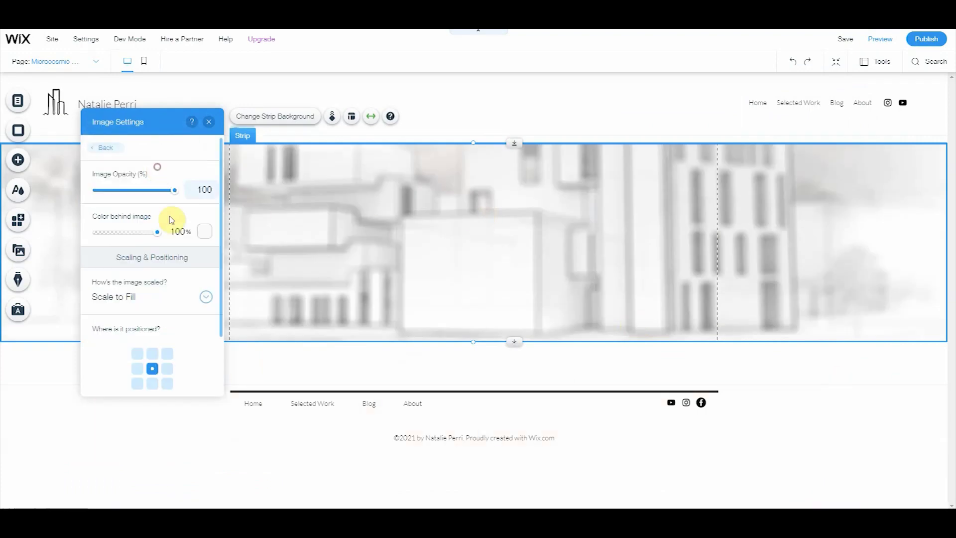
{"action": "left_click", "coordinate": [151, 355]}
{"action": "left_click_drag", "start_coordinate": [121, 232], "coordinate": [169, 230]}
{"action": "left_click_drag", "start_coordinate": [174, 190], "coordinate": [107, 192]}
{"action": "left_click", "coordinate": [152, 368]}
{"action": "left_click", "coordinate": [151, 384]}
{"action": "left_click", "coordinate": [153, 369]}
{"action": "left_click", "coordinate": [539, 367]}
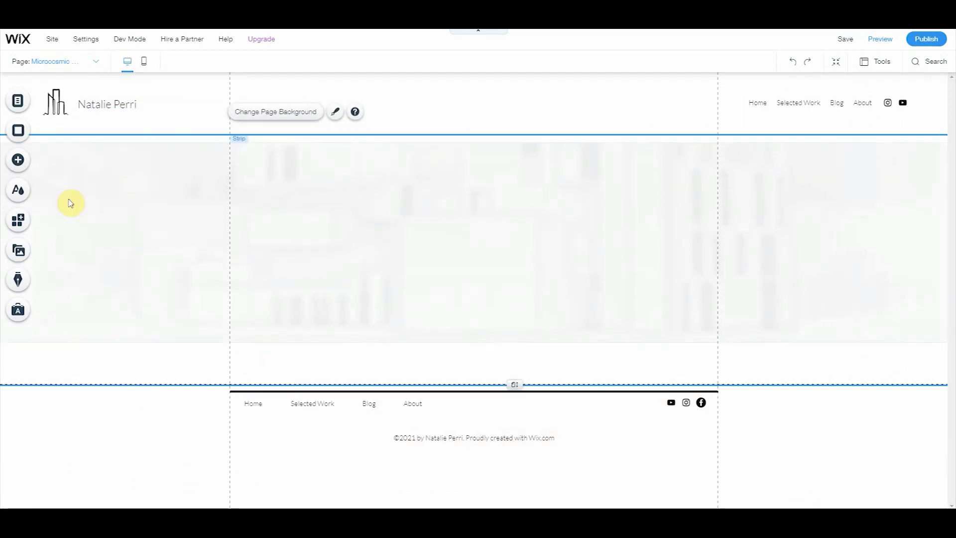
Add a plain light grey strip below the image strip and extend it downward.
{"action": "left_click", "coordinate": [18, 160]}
{"action": "left_click_drag", "start_coordinate": [271, 348], "coordinate": [530, 376]}
{"action": "scroll", "coordinate": [530, 376], "scroll_direction": "down", "scroll_amount": 3}
{"action": "left_click_drag", "start_coordinate": [516, 218], "coordinate": [518, 265]}
{"action": "scroll", "coordinate": [574, 271], "scroll_direction": "up", "scroll_amount": 3}
{"action": "left_click", "coordinate": [608, 344]}
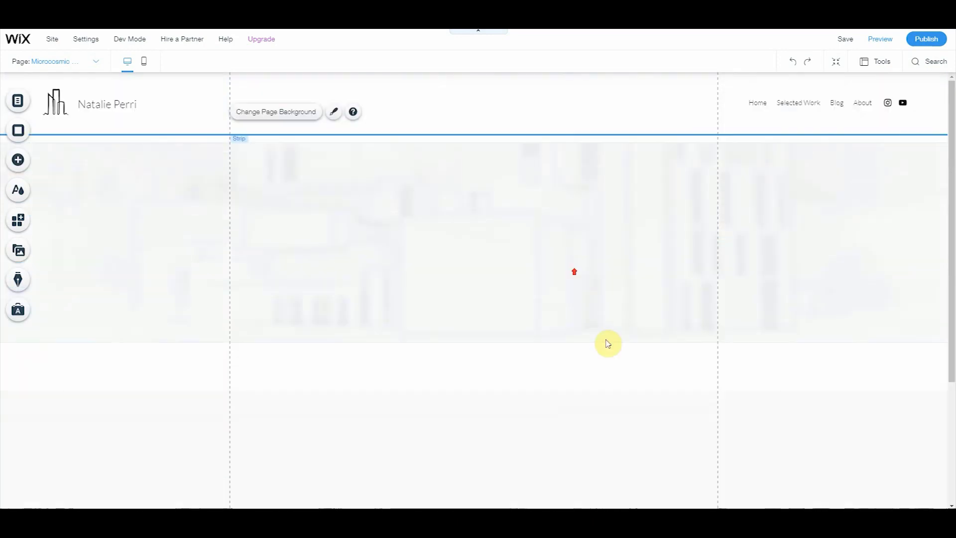
Add a Heading 3 text to the faded image strip, place it near the center and widen its text box.
{"action": "left_click", "coordinate": [19, 163]}
{"action": "left_click", "coordinate": [53, 137]}
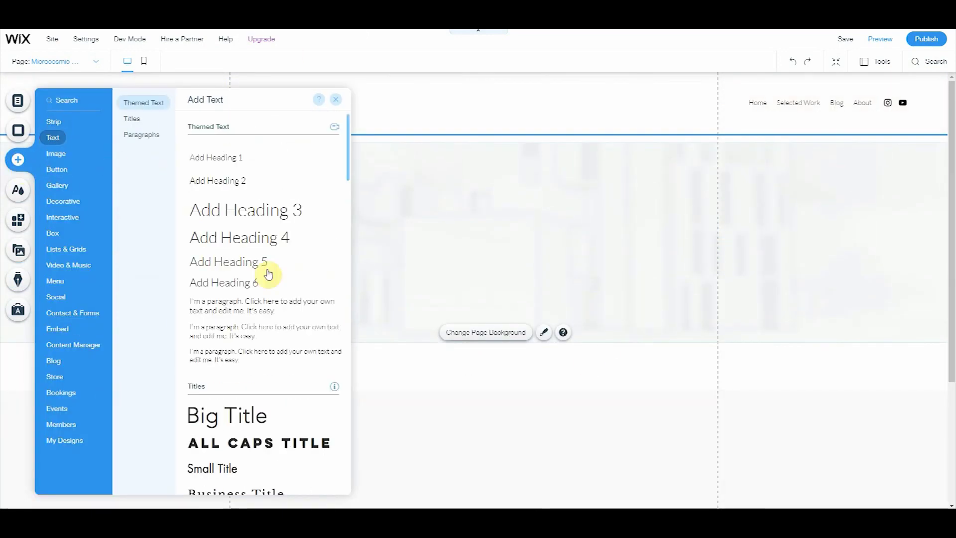
{"action": "left_click", "coordinate": [252, 212]}
{"action": "left_click_drag", "start_coordinate": [446, 320], "coordinate": [396, 245]}
{"action": "left_click_drag", "start_coordinate": [501, 251], "coordinate": [576, 249]}
Retitle the heading "Microcosmic Lab" in a smaller heading theme and complete the details as Research Laboratory, Columbus, OH, Spring 2019.
{"action": "double_click", "coordinate": [424, 221]}
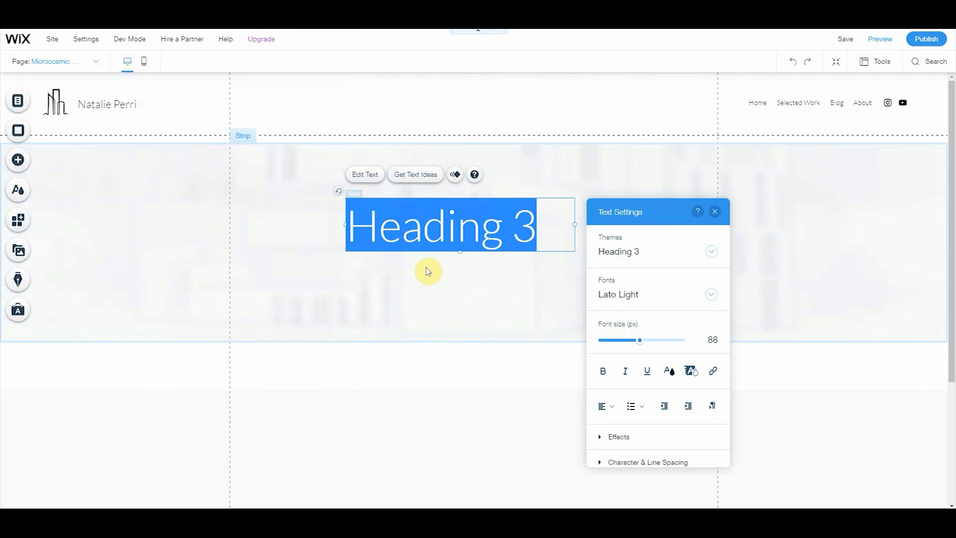
{"action": "left_click", "coordinate": [704, 253]}
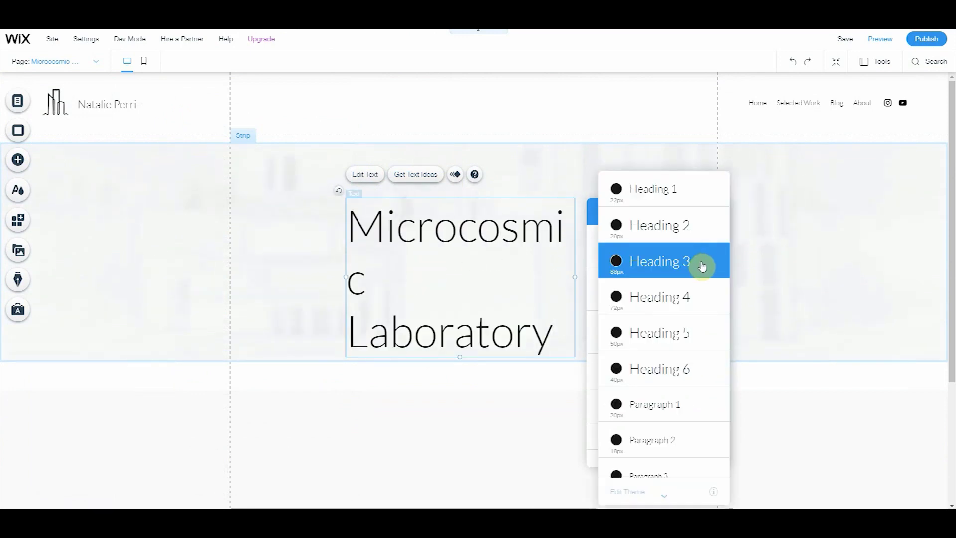
{"action": "left_click", "coordinate": [697, 339]}
{"action": "left_click_drag", "start_coordinate": [575, 230], "coordinate": [548, 216]}
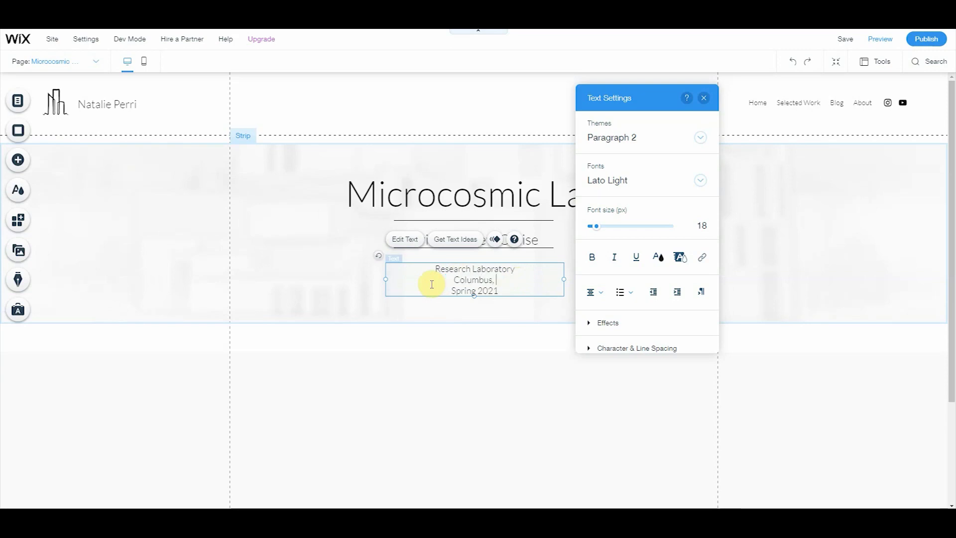
{"action": "left_click", "coordinate": [489, 340]}
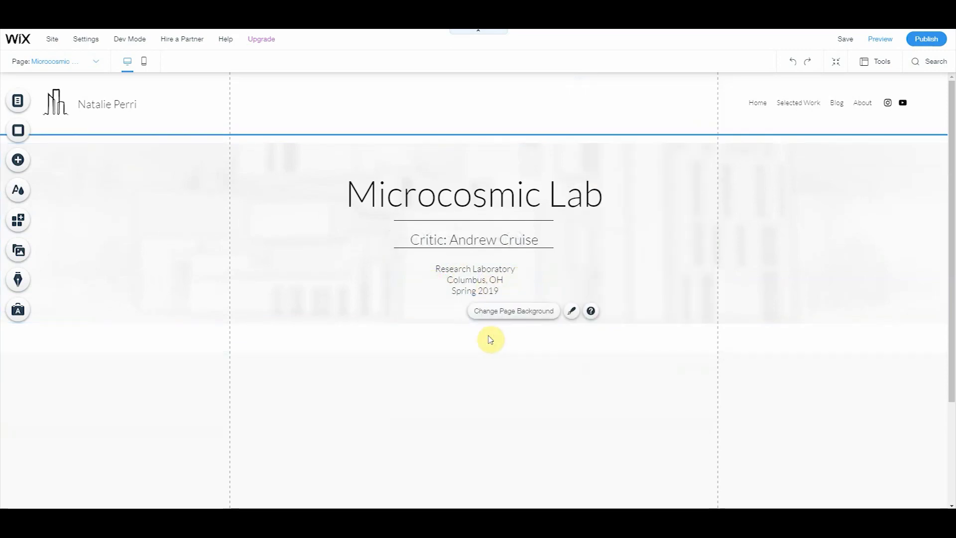
Shorten the light grey strip below the header image and add the project description paragraph to it.
{"action": "scroll", "coordinate": [470, 413], "scroll_direction": "down", "scroll_amount": 2}
{"action": "left_click_drag", "start_coordinate": [471, 413], "coordinate": [471, 289]}
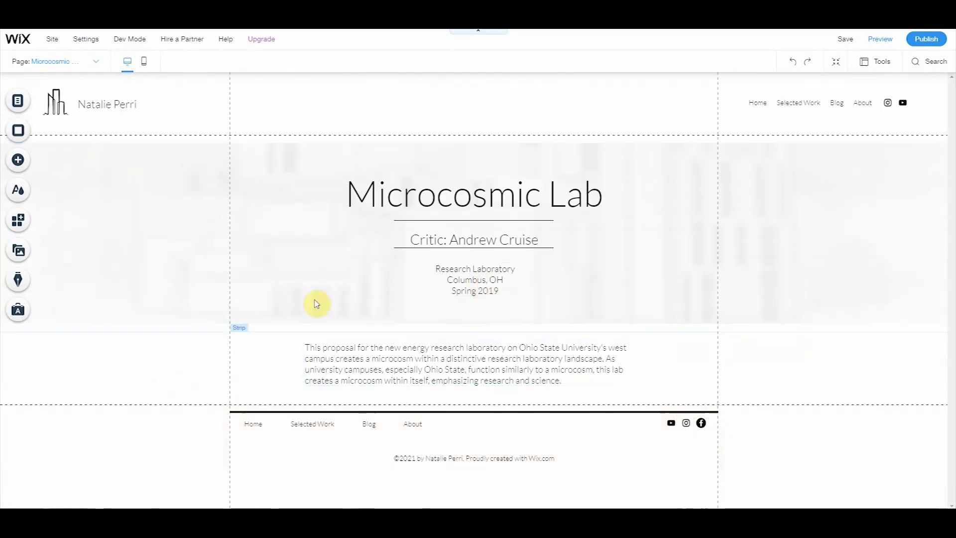
Add a new blank strip and move it up to the area just below the image strip.
{"action": "left_click", "coordinate": [18, 159]}
{"action": "left_click", "coordinate": [61, 121]}
{"action": "left_click", "coordinate": [133, 199]}
{"action": "left_click_drag", "start_coordinate": [254, 341], "coordinate": [538, 427]}
{"action": "scroll", "coordinate": [538, 427], "scroll_direction": "down", "scroll_amount": 4}
{"action": "left_click_drag", "start_coordinate": [220, 366], "coordinate": [209, 271]}
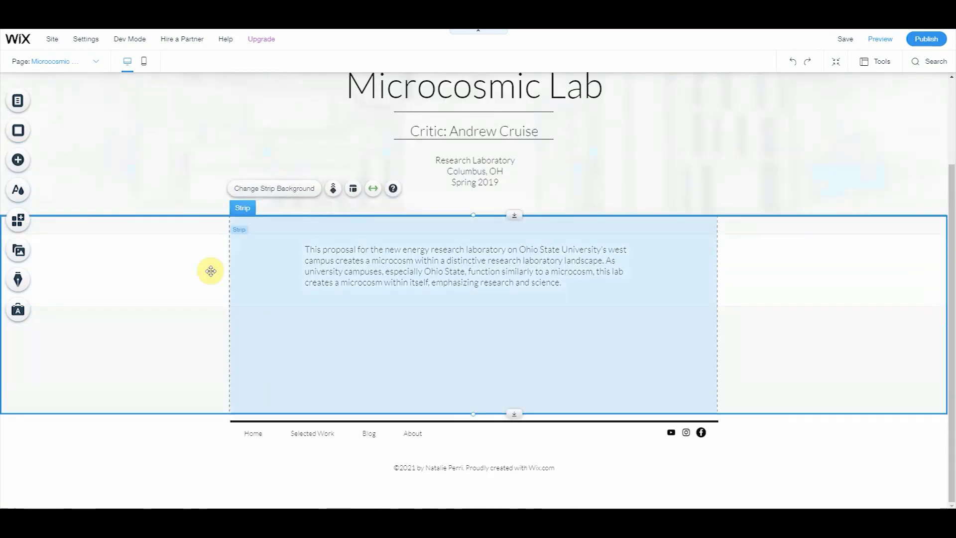
Change the new strip's background to a plain color.
{"action": "left_click", "coordinate": [275, 188]}
{"action": "left_click", "coordinate": [104, 281]}
{"action": "left_click", "coordinate": [112, 336]}
{"action": "left_click", "coordinate": [567, 391]}
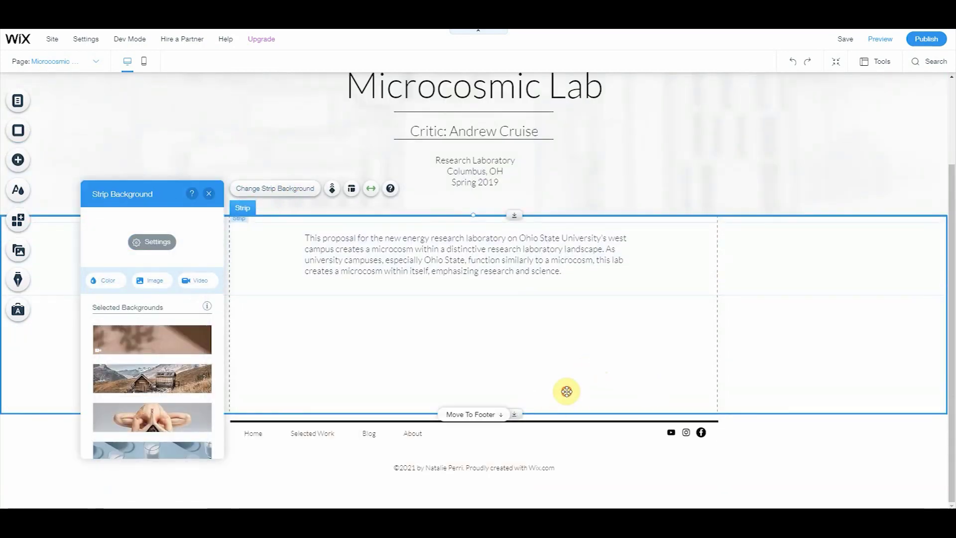
{"action": "left_click", "coordinate": [854, 292]}
Extend the strip downward and adjust the description paragraph's vertical position in it.
{"action": "left_click_drag", "start_coordinate": [472, 414], "coordinate": [472, 451]}
{"action": "scroll", "coordinate": [546, 339], "scroll_direction": "up", "scroll_amount": 1}
{"action": "left_click_drag", "start_coordinate": [546, 334], "coordinate": [547, 350]}
{"action": "scroll", "coordinate": [546, 350], "scroll_direction": "down", "scroll_amount": 2}
{"action": "left_click", "coordinate": [585, 418]}
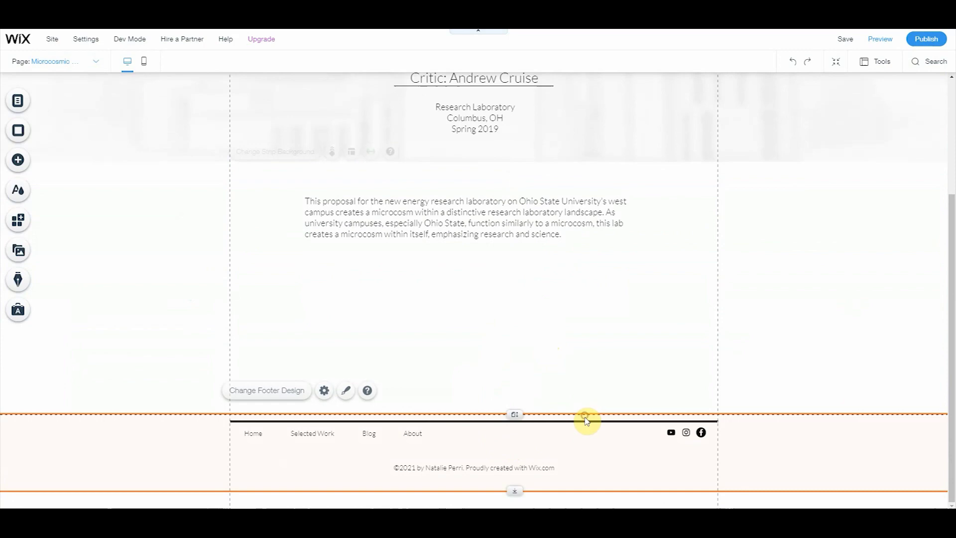
Add another blank strip and move it down below the project description.
{"action": "left_click", "coordinate": [477, 404]}
{"action": "left_click", "coordinate": [279, 239]}
{"action": "left_click_drag", "start_coordinate": [269, 284], "coordinate": [333, 339]}
{"action": "scroll", "coordinate": [723, 323], "scroll_direction": "down", "scroll_amount": 1}
{"action": "left_click_drag", "start_coordinate": [535, 342], "coordinate": [536, 412]}
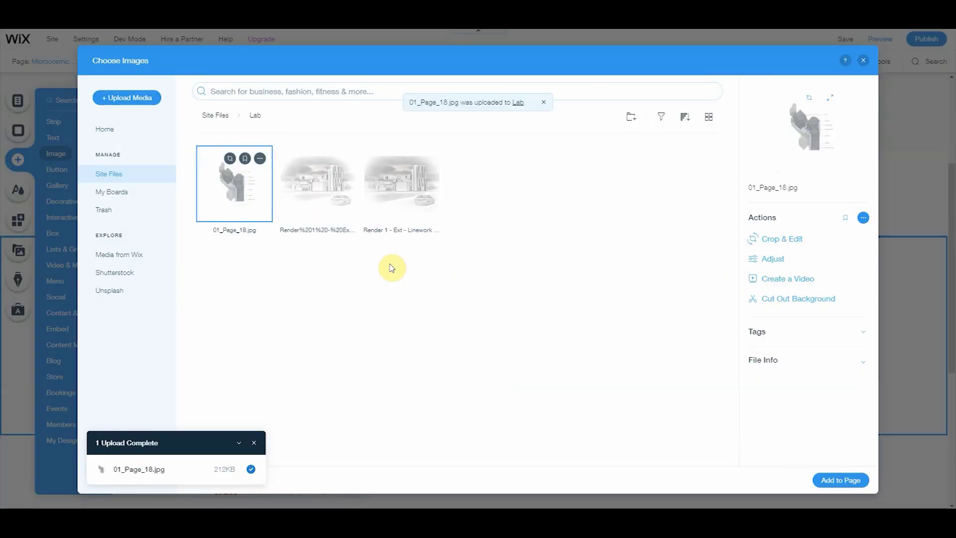
Crop 01_Page_18.jpg tightly around the labelled building diagram and save the edited copy.
{"action": "left_click", "coordinate": [777, 239]}
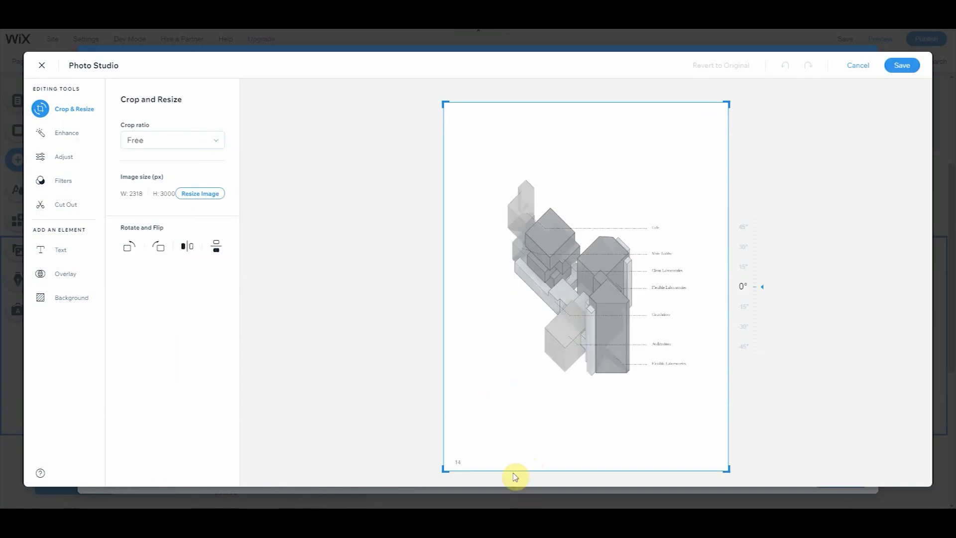
{"action": "mouse_move", "coordinate": [437, 468]}
{"action": "left_mouse_down"}
{"action": "mouse_move", "coordinate": [487, 397]}
{"action": "mouse_move", "coordinate": [434, 469]}
{"action": "left_mouse_up"}
{"action": "left_click_drag", "start_coordinate": [738, 108], "coordinate": [702, 177]}
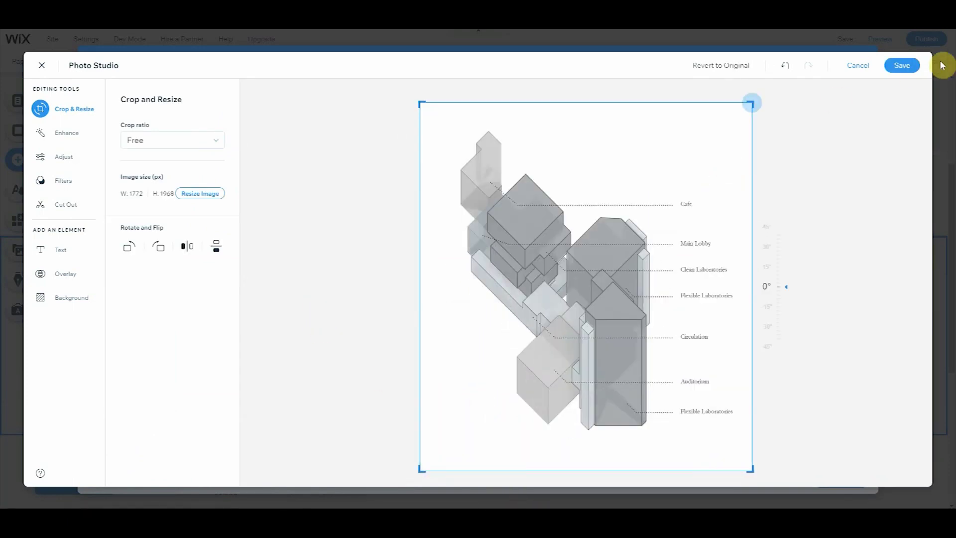
{"action": "left_click", "coordinate": [902, 65]}
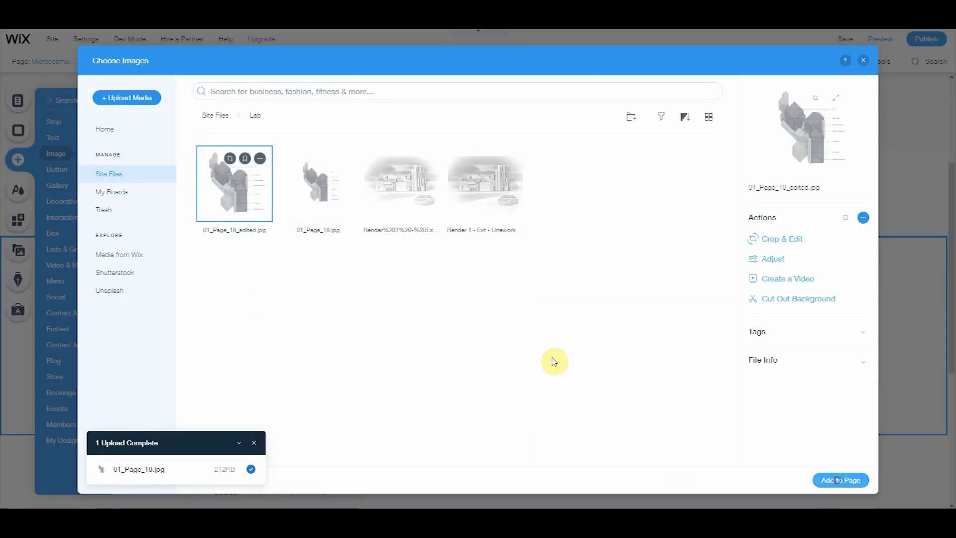
Add the cropped diagram to the page and place it over the new blank strip.
{"action": "scroll", "coordinate": [466, 203], "scroll_direction": "down", "scroll_amount": 3}
{"action": "left_click_drag", "start_coordinate": [466, 202], "coordinate": [467, 331]}
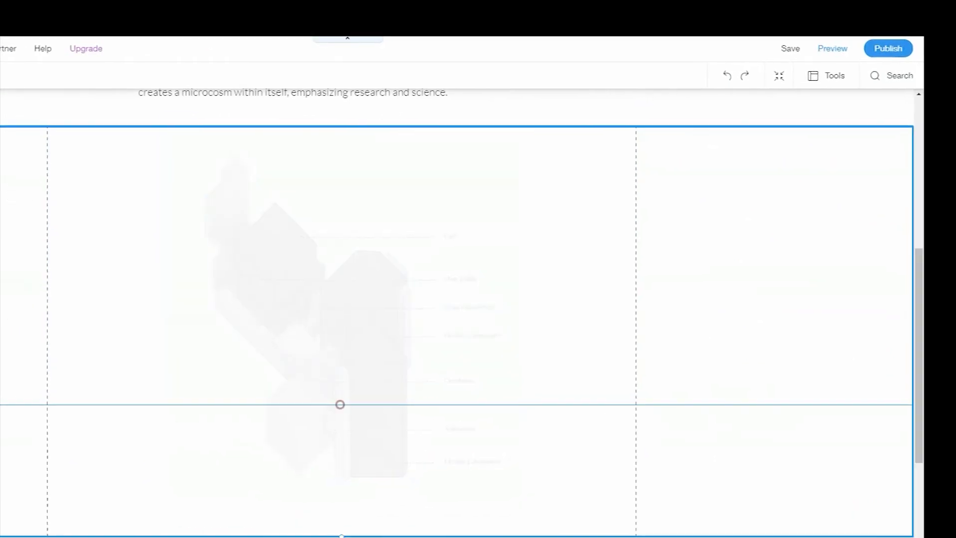
{"action": "left_click_drag", "start_coordinate": [340, 405], "coordinate": [344, 406]}
{"action": "left_click", "coordinate": [695, 327]}
Turn on the Toolbar and Layers display for the page.
{"action": "left_click", "coordinate": [829, 77]}
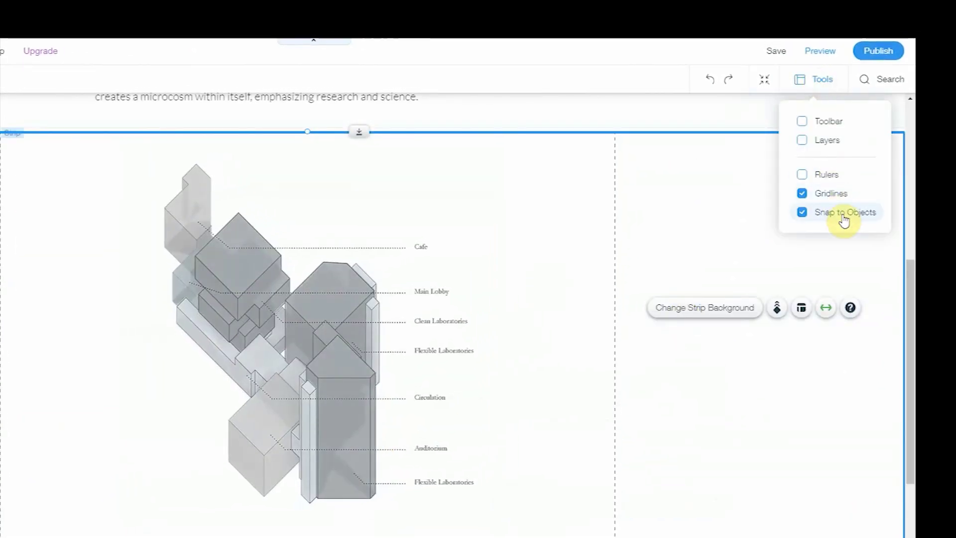
{"action": "left_click", "coordinate": [828, 121]}
{"action": "left_click", "coordinate": [828, 140]}
Move the diagram's Image layer between the third and fourth Strip layers and close the layer list.
{"action": "left_click", "coordinate": [224, 291]}
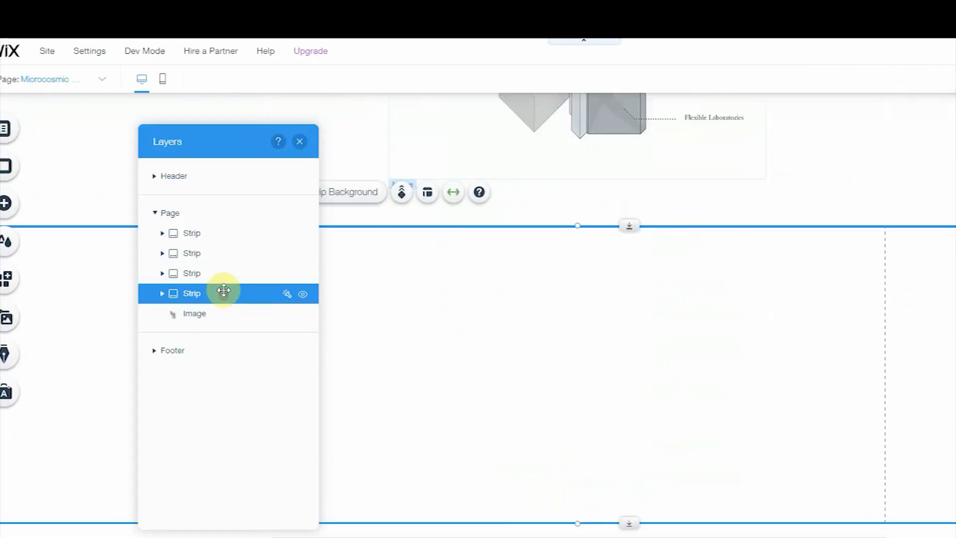
{"action": "left_click", "coordinate": [163, 275]}
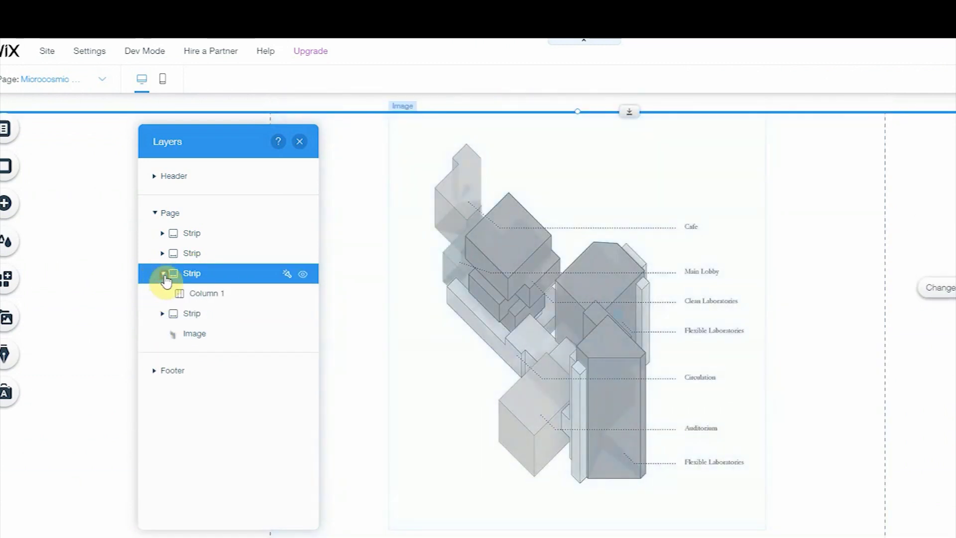
{"action": "left_click", "coordinate": [162, 273]}
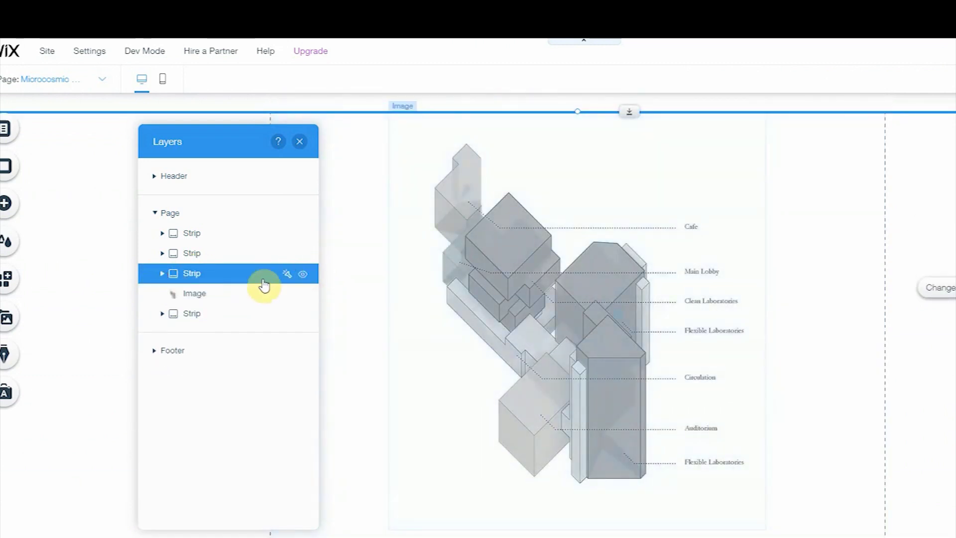
{"action": "left_click", "coordinate": [299, 142]}
Position the diagram image centered on the page below the description, at X 190, Y 687.
{"action": "scroll", "coordinate": [924, 311], "scroll_direction": "up", "scroll_amount": 3}
{"action": "mouse_move", "coordinate": [650, 381]}
{"action": "left_mouse_down"}
{"action": "mouse_move", "coordinate": [484, 424]}
{"action": "mouse_move", "coordinate": [654, 391]}
{"action": "left_mouse_up"}
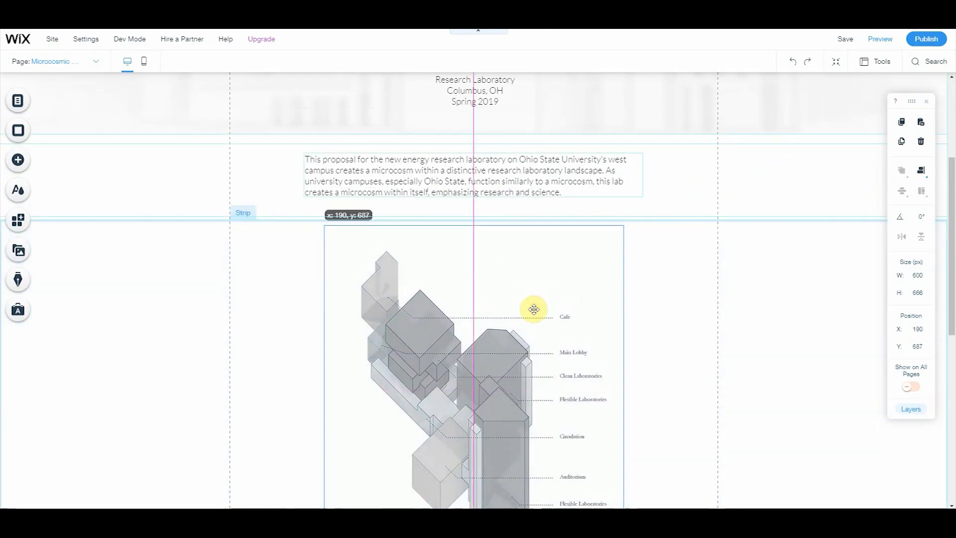
{"action": "left_click", "coordinate": [451, 217]}
Extend the area below the diagram to make room for the next section.
{"action": "scroll", "coordinate": [480, 349], "scroll_direction": "down", "scroll_amount": 4}
{"action": "left_click", "coordinate": [480, 405]}
{"action": "scroll", "coordinate": [480, 405], "scroll_direction": "down", "scroll_amount": 4}
{"action": "left_click_drag", "start_coordinate": [515, 181], "coordinate": [514, 268]}
{"action": "scroll", "coordinate": [569, 271], "scroll_direction": "up", "scroll_amount": 3}
{"action": "left_click", "coordinate": [533, 322]}
{"action": "scroll", "coordinate": [534, 322], "scroll_direction": "down", "scroll_amount": 1}
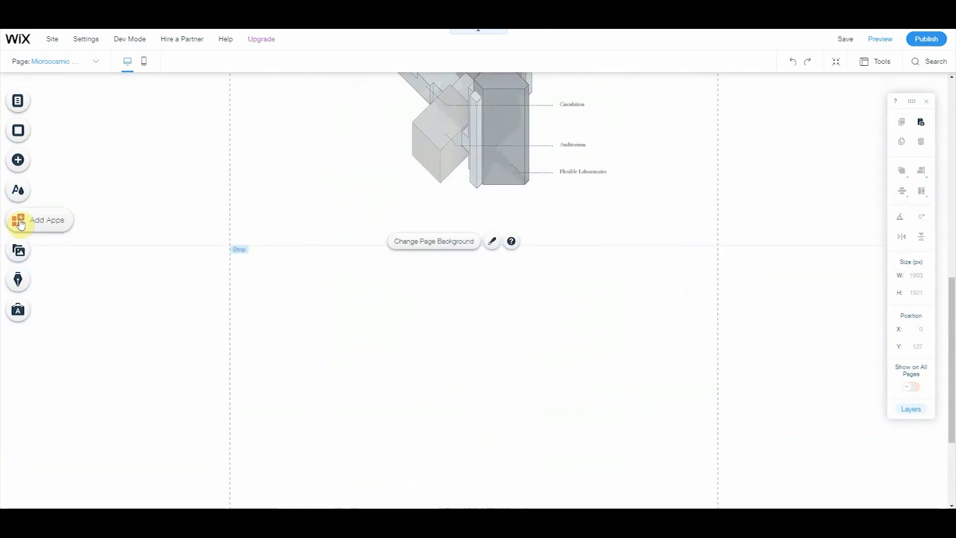
Paste a paragraph beginning "With the front of the laboratory facing the main thoroughfares" below the diagram.
{"action": "left_click", "coordinate": [18, 102]}
{"action": "left_click", "coordinate": [18, 160]}
{"action": "left_click", "coordinate": [740, 236]}
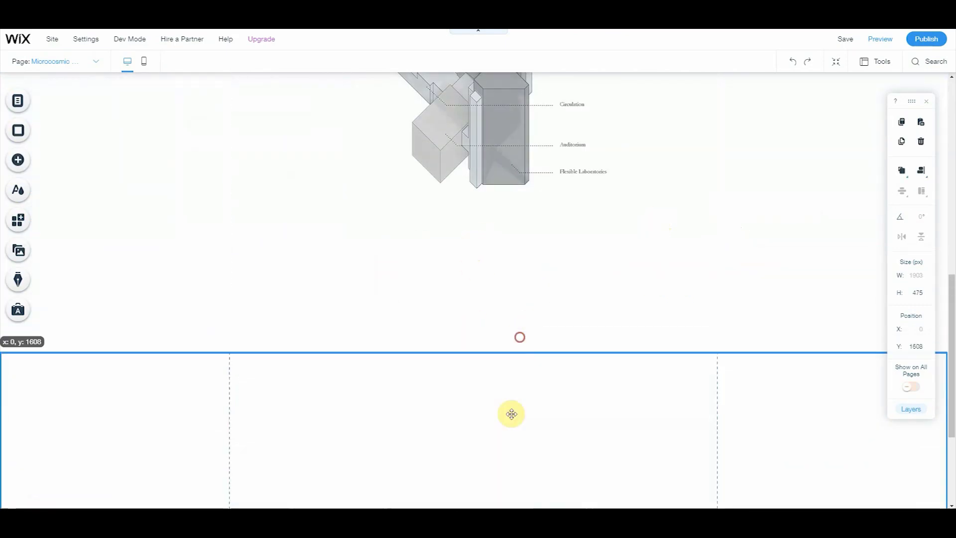
{"action": "key", "text": "ctrl+v"}
{"action": "double_click", "coordinate": [435, 336]}
{"action": "type", "text": "With the front of the laboratory facing the main thoroughfares, onlookers are greeted with a monumental figure, showcasing the flexible research spaces. And, if entering the laboratory from campus, plaza establish the roads of circulation which separate the blocks of program within the building."}
Move the strip below the new paragraph down to Y 1733.
{"action": "left_click", "coordinate": [473, 399]}
{"action": "left_click_drag", "start_coordinate": [474, 416], "coordinate": [474, 483]}
{"action": "left_click", "coordinate": [453, 379]}
{"action": "scroll", "coordinate": [453, 395], "scroll_direction": "up", "scroll_amount": 3}
{"action": "scroll", "coordinate": [478, 379], "scroll_direction": "down", "scroll_amount": 5}
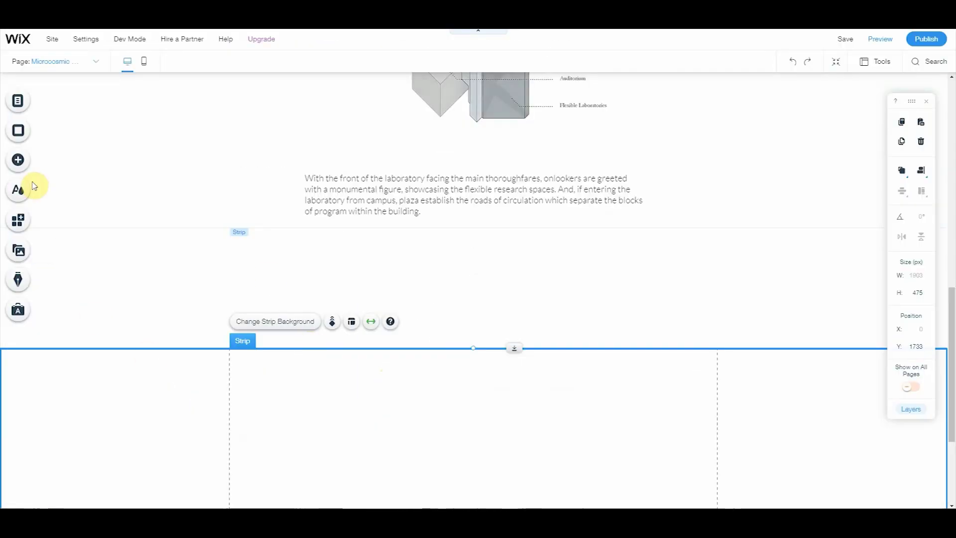
Add a Pro Gallery with a horizontal sliding layout below the laboratory front paragraph.
{"action": "left_click", "coordinate": [18, 160]}
{"action": "left_click", "coordinate": [56, 153]}
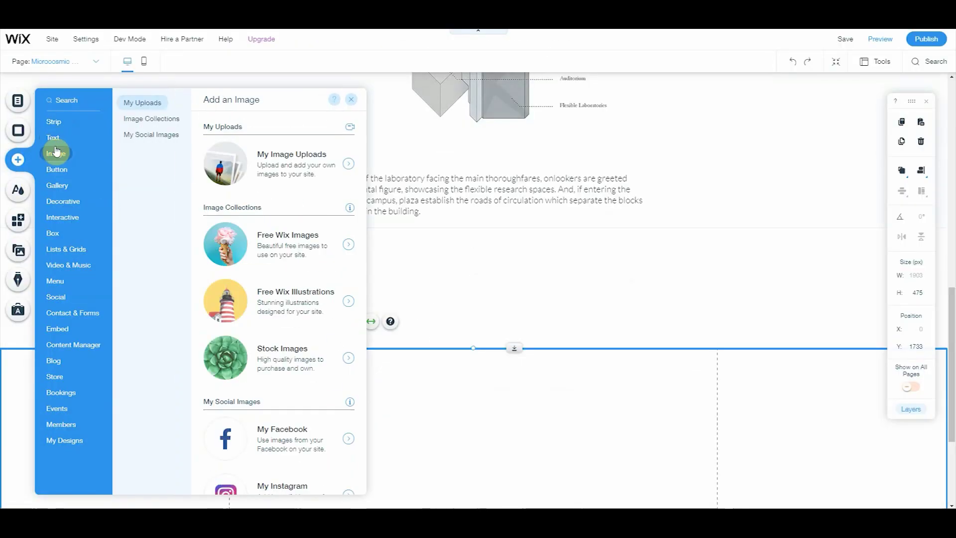
{"action": "left_click", "coordinate": [56, 185]}
{"action": "left_click", "coordinate": [144, 118]}
{"action": "scroll", "coordinate": [216, 352], "scroll_direction": "down", "scroll_amount": 2}
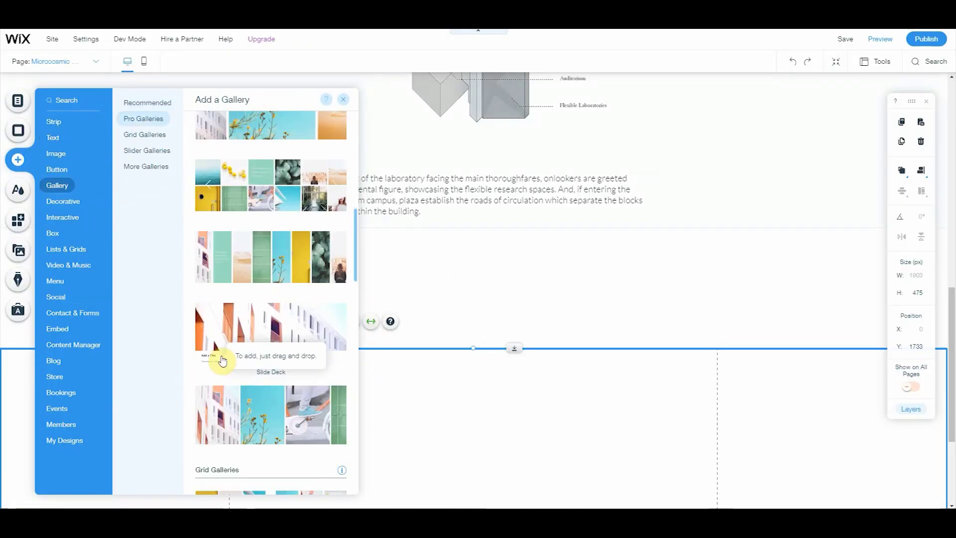
{"action": "scroll", "coordinate": [260, 363], "scroll_direction": "up", "scroll_amount": 1}
{"action": "left_click_drag", "start_coordinate": [260, 363], "coordinate": [404, 309]}
Move the bottom strip down clear of the gallery and stretch the gallery to full width at Y 1508.
{"action": "scroll", "coordinate": [536, 456], "scroll_direction": "down", "scroll_amount": 3}
{"action": "left_click", "coordinate": [510, 239]}
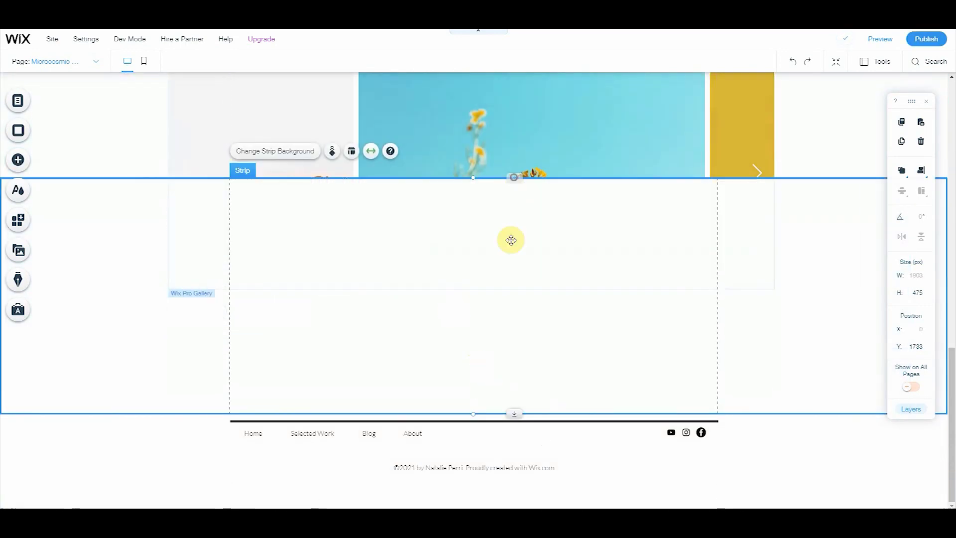
{"action": "left_click_drag", "start_coordinate": [510, 239], "coordinate": [510, 389]}
{"action": "left_click", "coordinate": [398, 249]}
{"action": "left_click", "coordinate": [278, 312]}
{"action": "scroll", "coordinate": [598, 348], "scroll_direction": "up", "scroll_amount": 4}
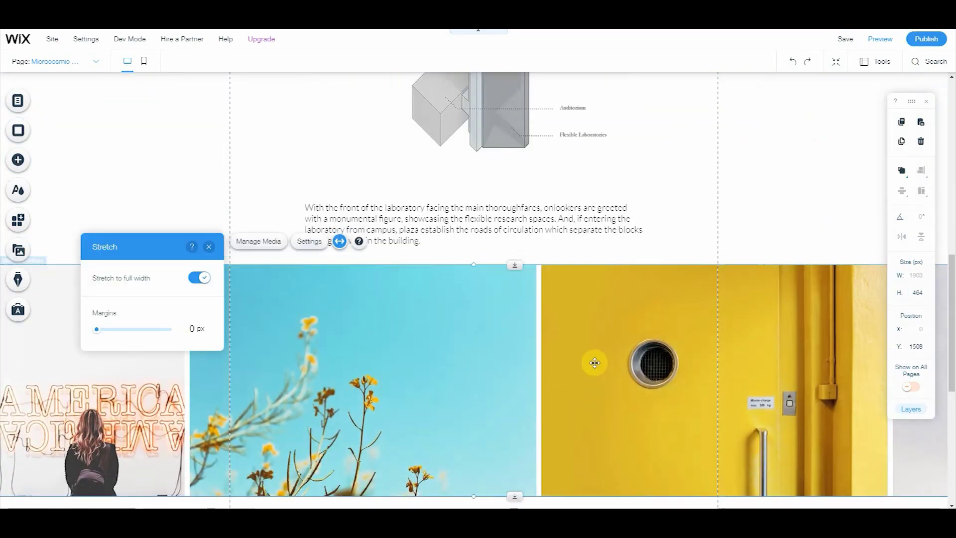
Add the four floor plan images to the gallery and delete the sample yellow sofa image.
{"action": "left_click", "coordinate": [258, 241]}
{"action": "left_click", "coordinate": [162, 290]}
{"action": "left_click", "coordinate": [147, 291]}
{"action": "left_click", "coordinate": [148, 290]}
{"action": "left_click", "coordinate": [147, 291]}
{"action": "left_click", "coordinate": [148, 291]}
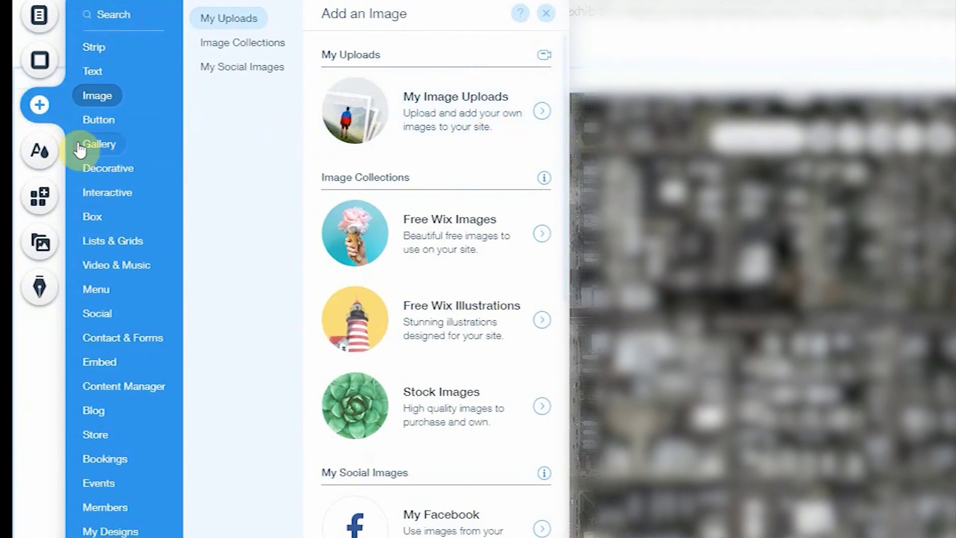
{"action": "mouse_move", "coordinate": [79, 148]}
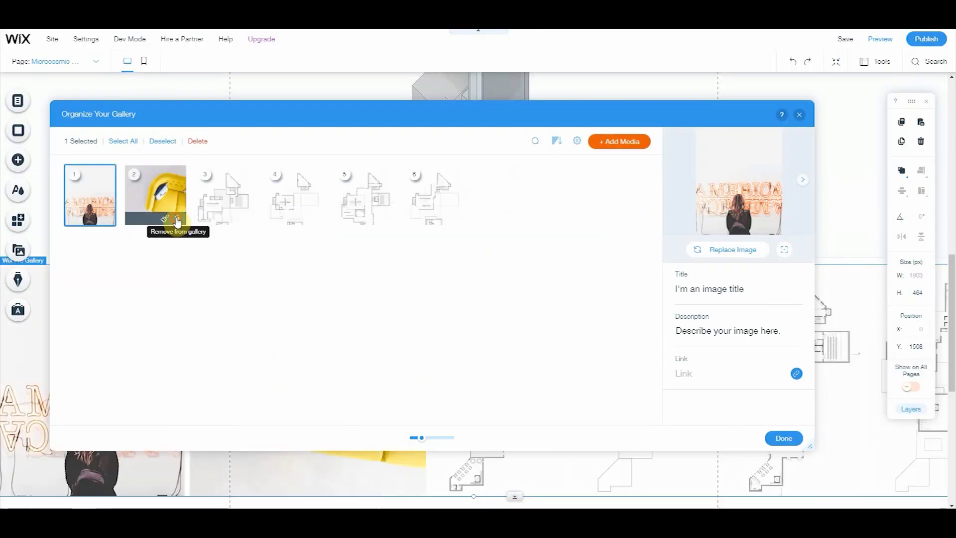
{"action": "left_click", "coordinate": [178, 222]}
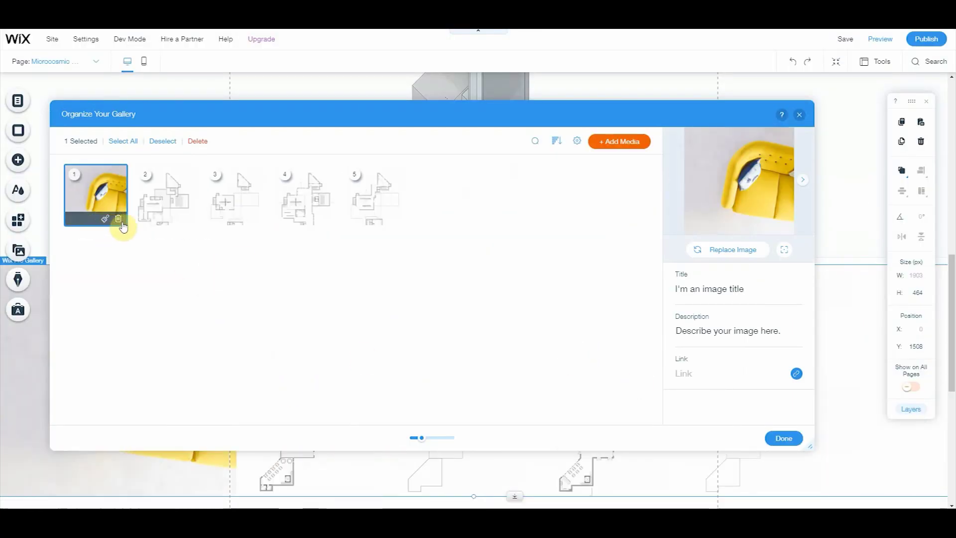
{"action": "left_click", "coordinate": [122, 219]}
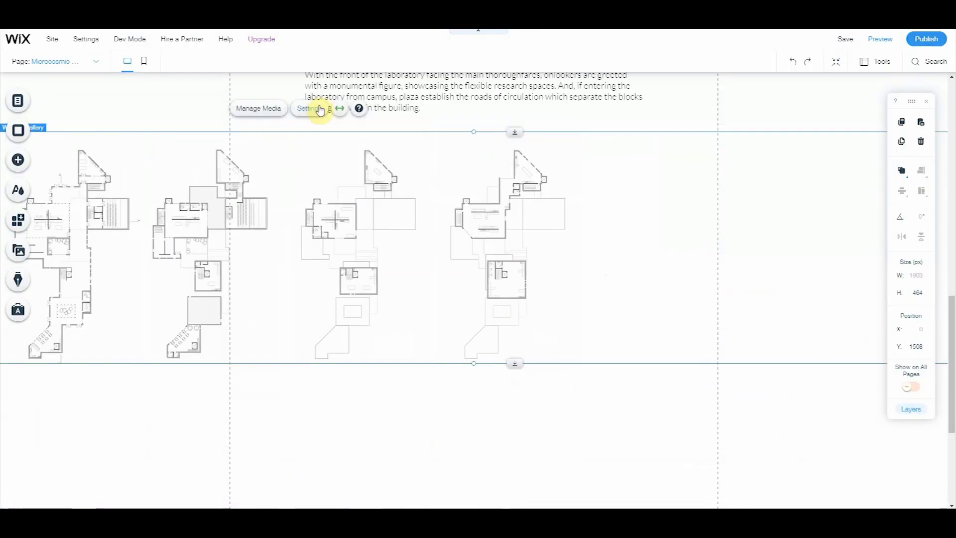
Turn off the gallery's full-width stretch and align it with the page gridlines at X 0.
{"action": "left_click", "coordinate": [320, 111]}
{"action": "left_click", "coordinate": [199, 145]}
{"action": "left_click_drag", "start_coordinate": [95, 196], "coordinate": [168, 218]}
{"action": "left_click", "coordinate": [200, 146]}
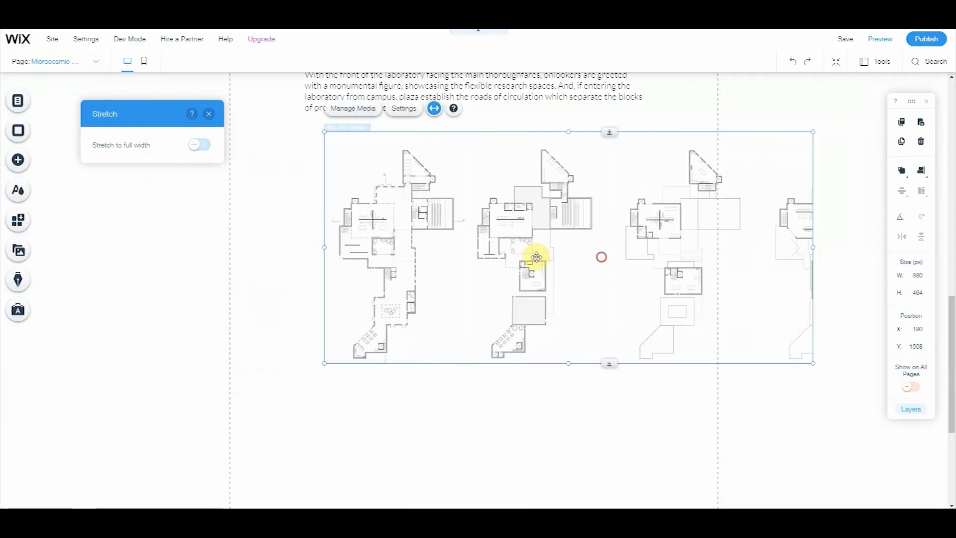
{"action": "left_click_drag", "start_coordinate": [602, 256], "coordinate": [507, 261]}
Try the Collage, Bricks and Masonry gallery layouts and arrange the four floor plans in one row.
{"action": "left_click", "coordinate": [335, 115]}
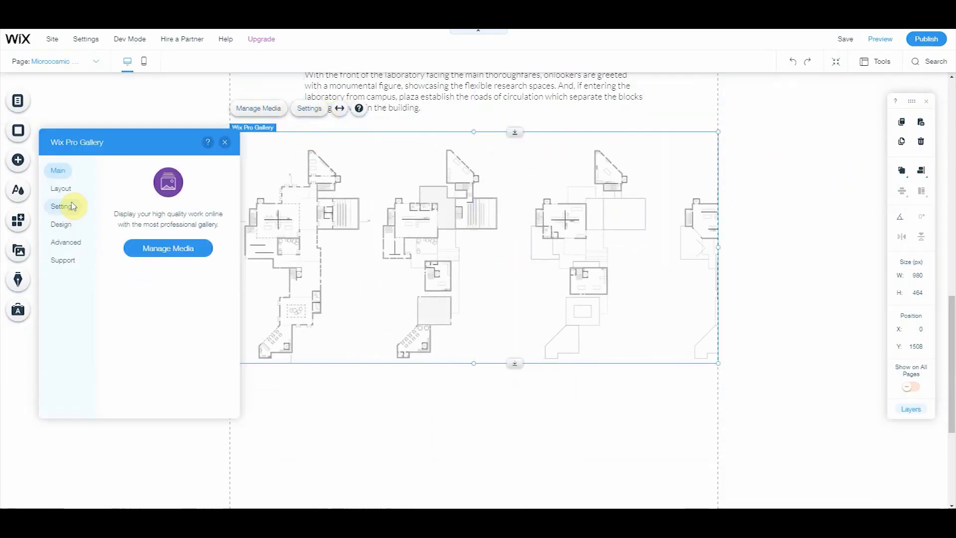
{"action": "left_click", "coordinate": [59, 188]}
{"action": "left_click", "coordinate": [211, 289]}
{"action": "left_click", "coordinate": [173, 352]}
{"action": "left_click", "coordinate": [204, 230]}
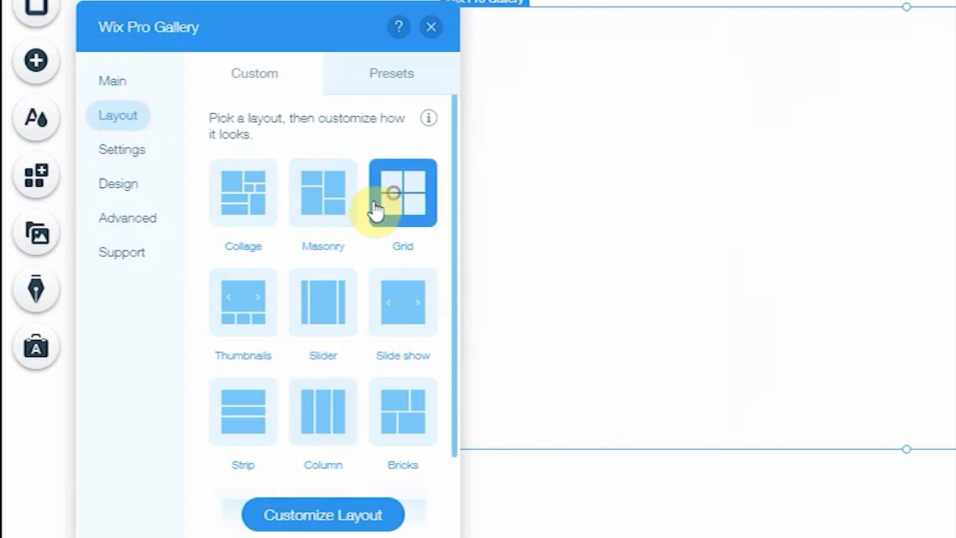
{"action": "left_click", "coordinate": [343, 235]}
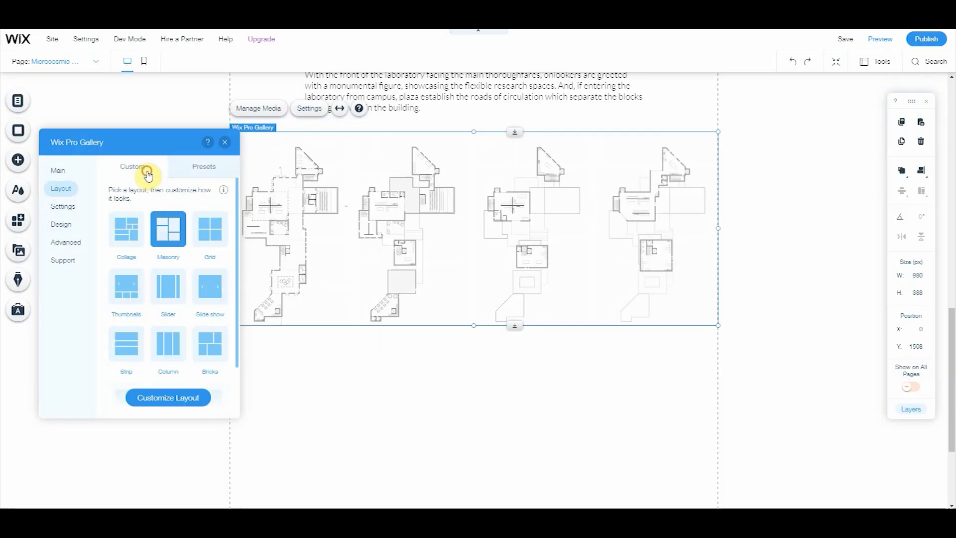
{"action": "left_click", "coordinate": [243, 192]}
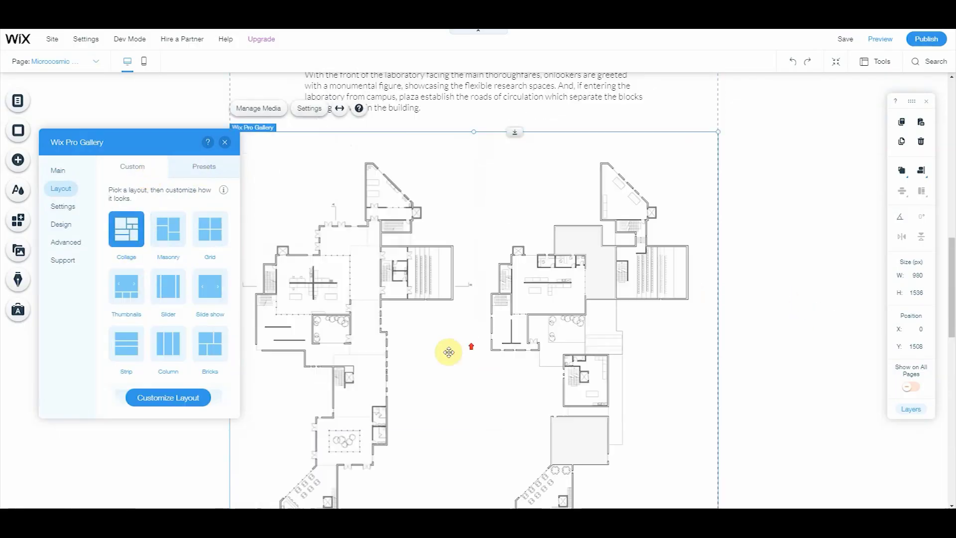
{"action": "left_click", "coordinate": [206, 347]}
{"action": "scroll", "coordinate": [189, 299], "scroll_direction": "up", "scroll_amount": 2}
{"action": "left_click", "coordinate": [167, 234]}
{"action": "left_click", "coordinate": [580, 414]}
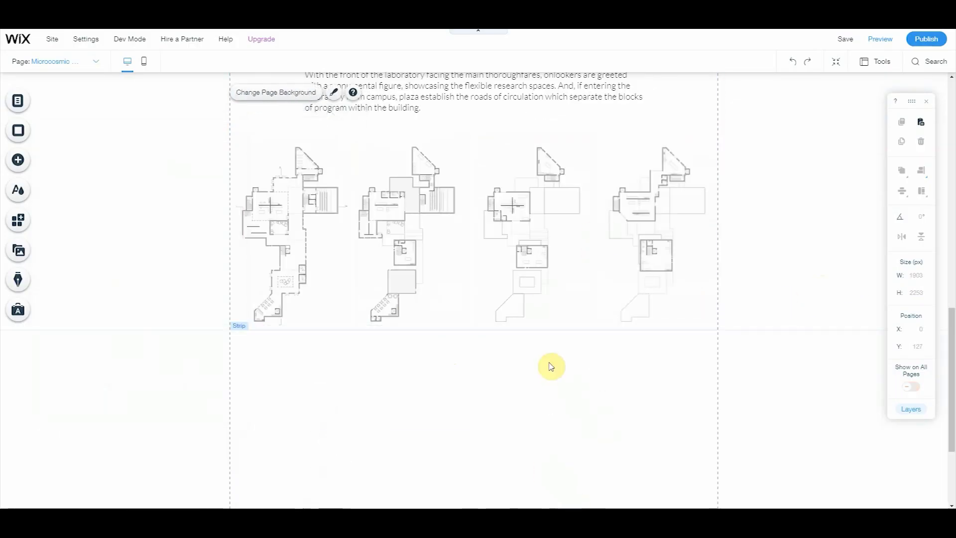
Adjust the strip's position directly below the floor plan gallery.
{"action": "scroll", "coordinate": [918, 463], "scroll_direction": "up", "scroll_amount": 3}
{"action": "scroll", "coordinate": [917, 463], "scroll_direction": "down", "scroll_amount": 3}
{"action": "left_click", "coordinate": [440, 332]}
{"action": "scroll", "coordinate": [439, 330], "scroll_direction": "up", "scroll_amount": 1}
{"action": "left_click_drag", "start_coordinate": [512, 245], "coordinate": [511, 355]}
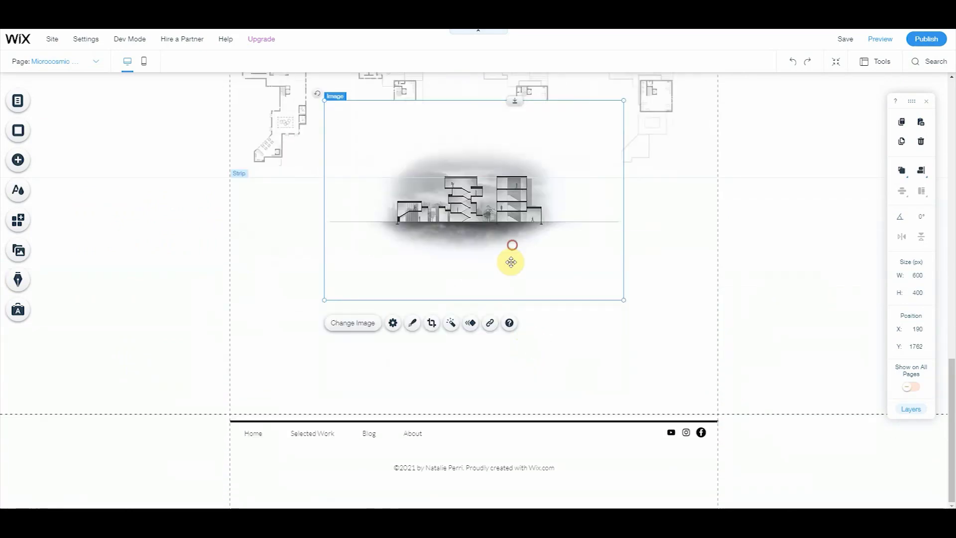
Crop the building section image, shift the picture within its frame and apply the crop.
{"action": "left_click_drag", "start_coordinate": [621, 195], "coordinate": [575, 209]}
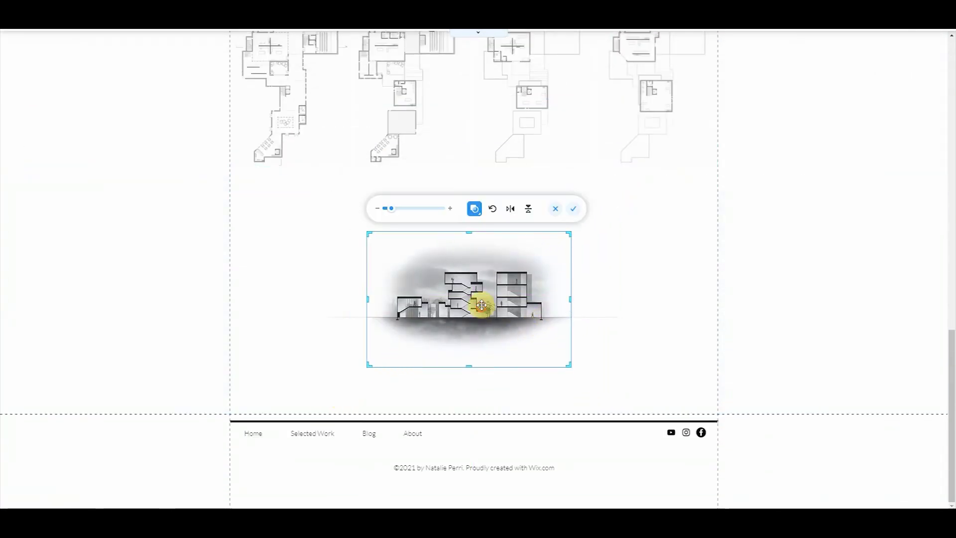
{"action": "left_click_drag", "start_coordinate": [481, 305], "coordinate": [481, 311]}
{"action": "left_click", "coordinate": [573, 208]}
Lengthen the bottom strip and enlarge the section image to about 761 by 508 px.
{"action": "left_click", "coordinate": [632, 375]}
{"action": "left_click_drag", "start_coordinate": [518, 453], "coordinate": [518, 495]}
{"action": "left_click_drag", "start_coordinate": [507, 367], "coordinate": [389, 329]}
{"action": "left_click_drag", "start_coordinate": [456, 373], "coordinate": [630, 489]}
{"action": "left_click_drag", "start_coordinate": [536, 395], "coordinate": [572, 395]}
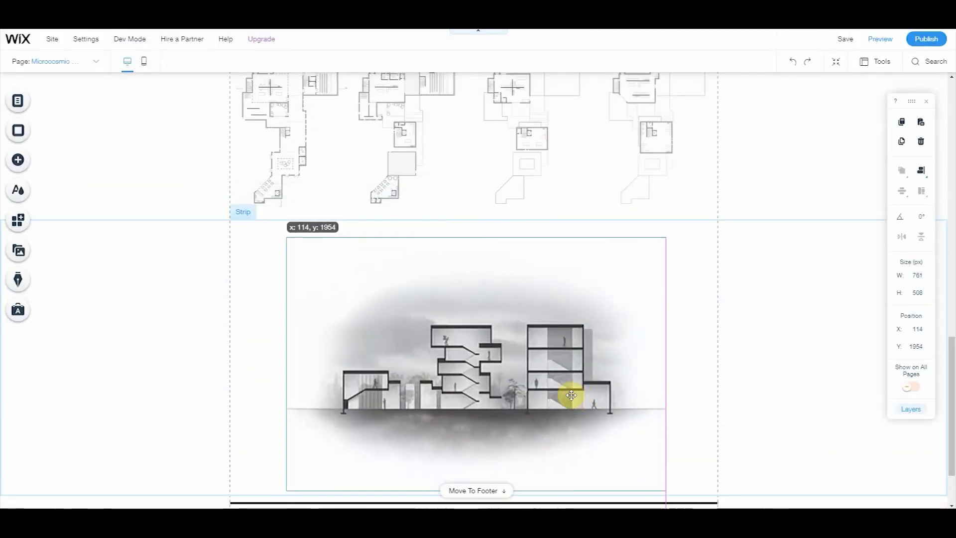
Shrink the section image slightly and recenter it in the strip.
{"action": "left_click_drag", "start_coordinate": [666, 491], "coordinate": [643, 476]}
{"action": "left_click_drag", "start_coordinate": [567, 433], "coordinate": [577, 437]}
{"action": "left_click", "coordinate": [687, 382]}
Extend the section image's strip downward to a height of 820 px.
{"action": "scroll", "coordinate": [687, 382], "scroll_direction": "down", "scroll_amount": 2}
{"action": "left_click_drag", "start_coordinate": [514, 414], "coordinate": [514, 505]}
{"action": "scroll", "coordinate": [562, 417], "scroll_direction": "down", "scroll_amount": 2}
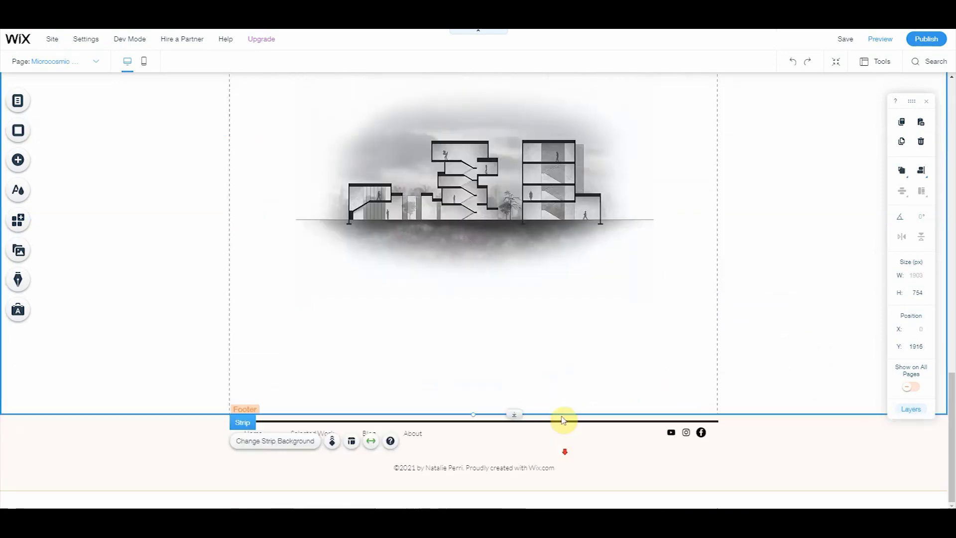
{"action": "left_click_drag", "start_coordinate": [563, 420], "coordinate": [562, 453]}
Add a paragraph beginning "Sectionally, the clean labs were offset and sunken" below the section and move the strip to Y 1939.
{"action": "left_click", "coordinate": [16, 156]}
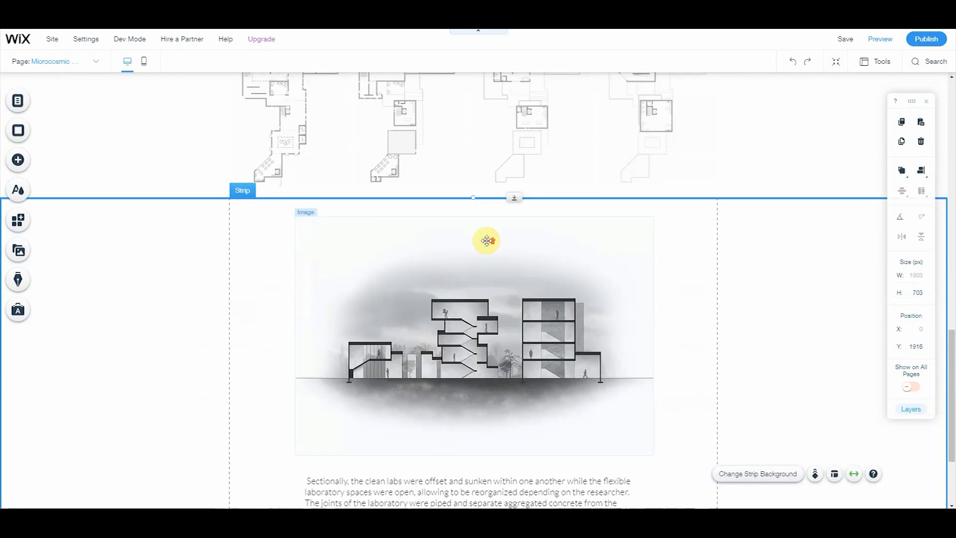
{"action": "left_click_drag", "start_coordinate": [499, 200], "coordinate": [499, 211]}
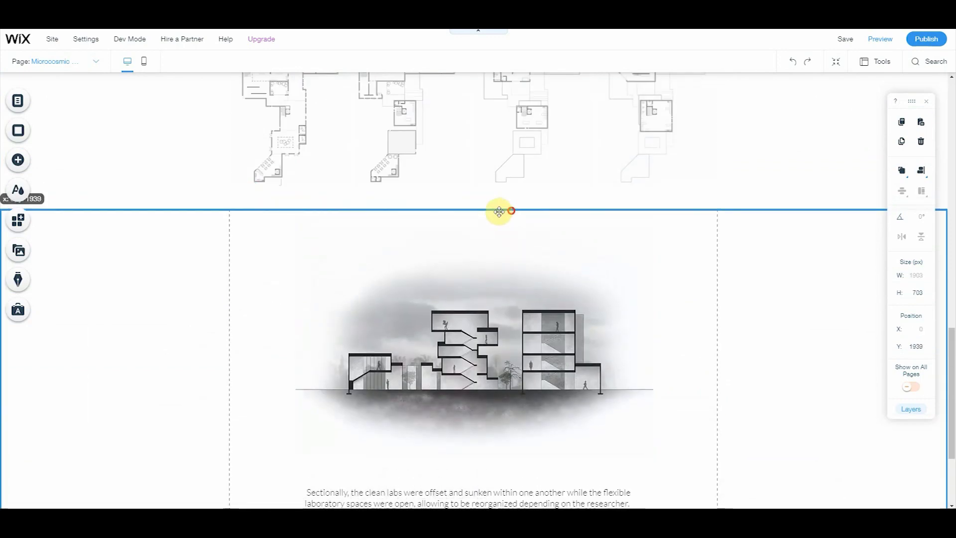
Enlarge the section image's strip to 815 px high at Y 1981.
{"action": "left_click", "coordinate": [348, 438]}
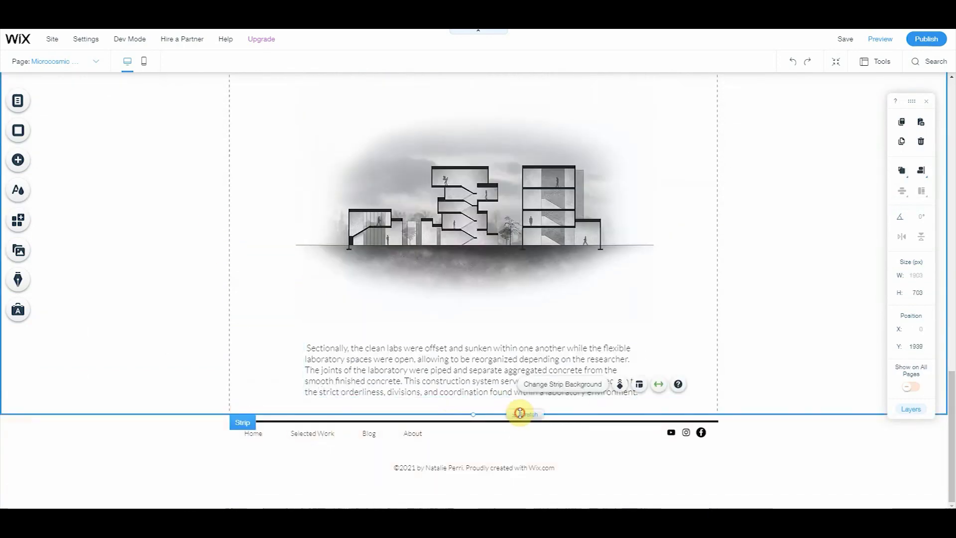
{"action": "left_click_drag", "start_coordinate": [520, 413], "coordinate": [495, 427]}
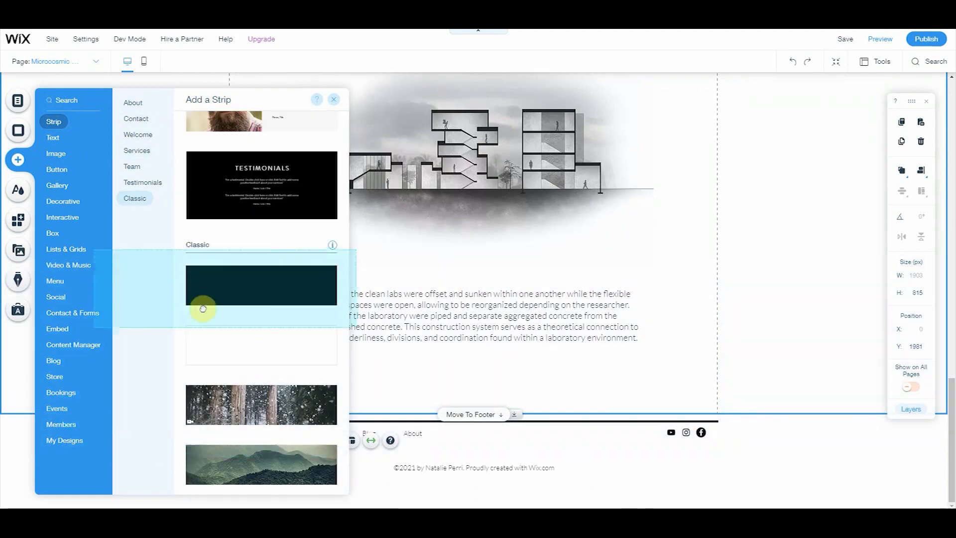
Add a Classic strip below the section paragraph, with the exterior linework render as background and a height of 385 px.
{"action": "left_click_drag", "start_coordinate": [202, 308], "coordinate": [522, 398]}
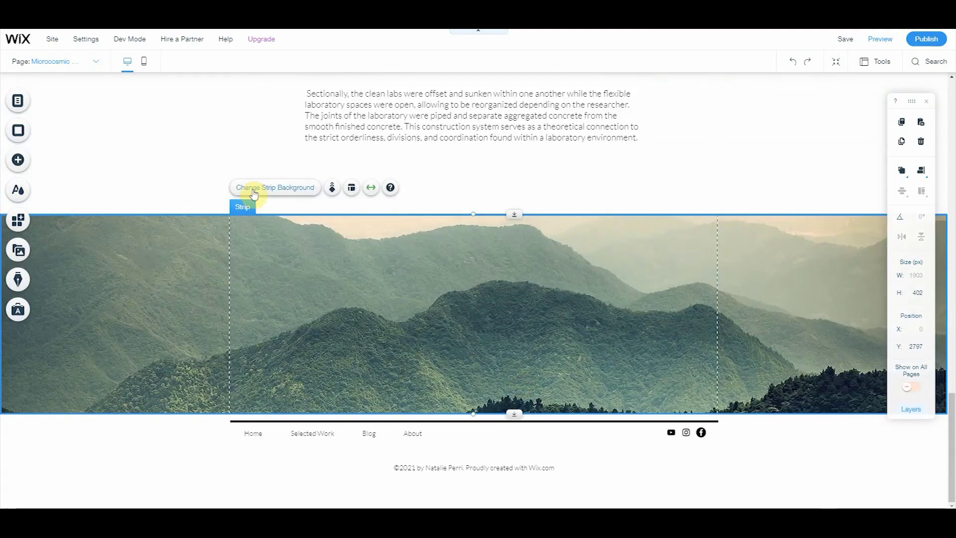
{"action": "left_click", "coordinate": [274, 187]}
{"action": "left_click", "coordinate": [154, 277]}
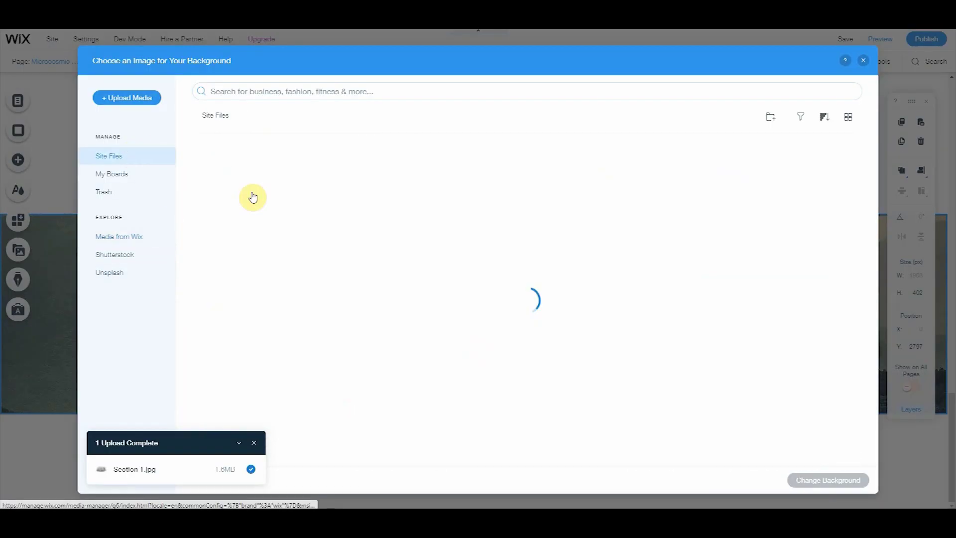
{"action": "double_click", "coordinate": [418, 300]}
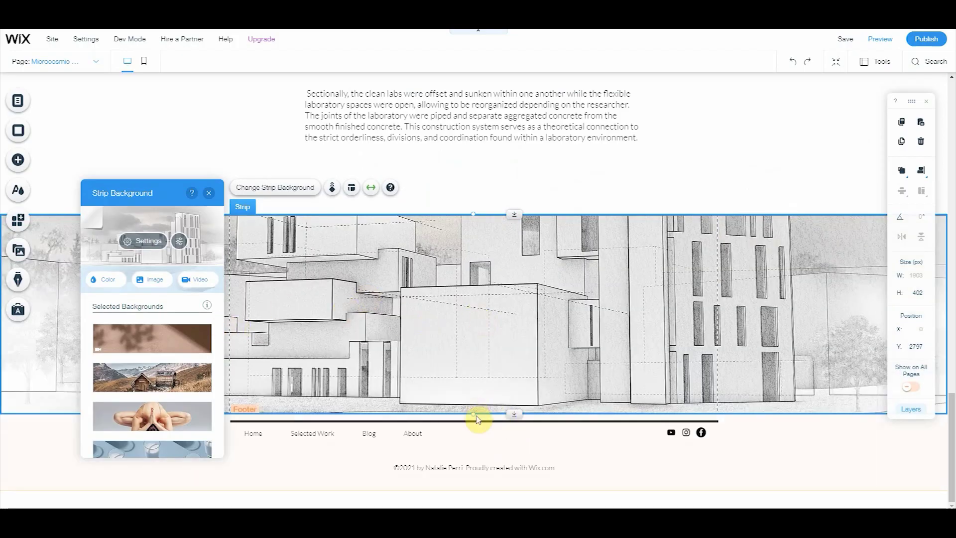
{"action": "left_click_drag", "start_coordinate": [475, 416], "coordinate": [468, 407]}
Set the new strip's background image opacity to 62% and its position to the center.
{"action": "left_click", "coordinate": [148, 248]}
{"action": "left_click", "coordinate": [145, 269]}
{"action": "left_click", "coordinate": [152, 433]}
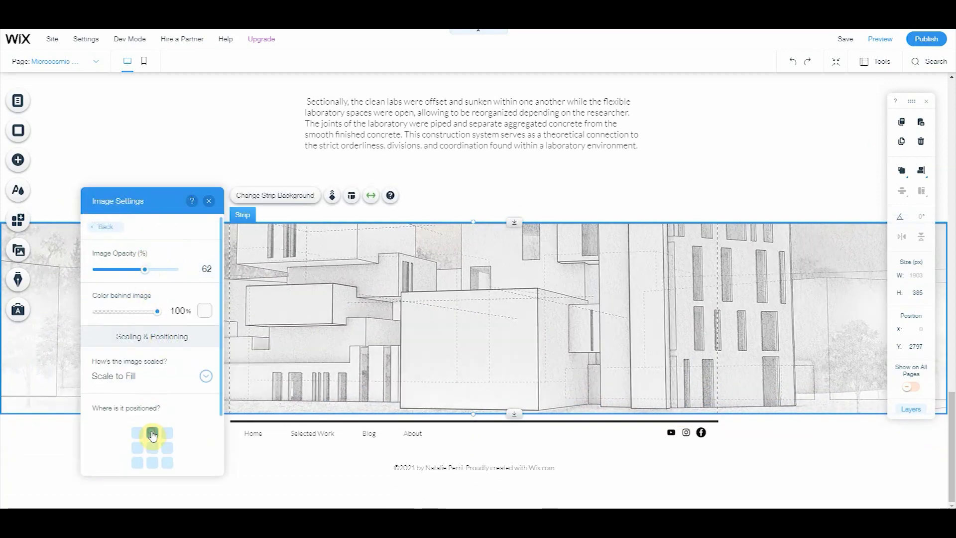
{"action": "left_click", "coordinate": [153, 463]}
{"action": "left_click", "coordinate": [152, 448]}
Try other scaling options for the strip background, including Original Size, and return it to Scale to Fill.
{"action": "left_click", "coordinate": [159, 360]}
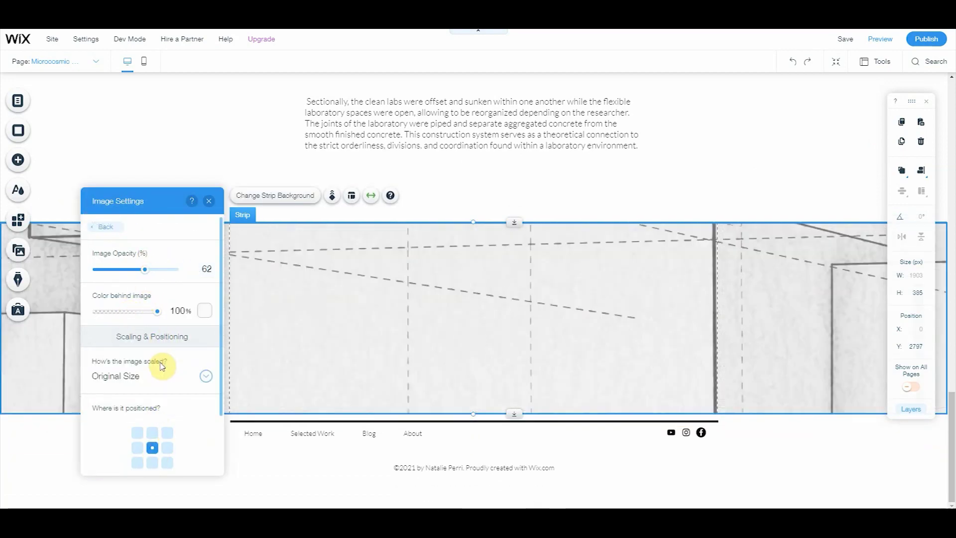
{"action": "left_click", "coordinate": [164, 374]}
{"action": "left_click", "coordinate": [182, 393]}
{"action": "left_click", "coordinate": [181, 379]}
{"action": "left_click", "coordinate": [164, 374]}
{"action": "left_click", "coordinate": [209, 202]}
Add the exterior linework render from the Lab folder as an image and enlarge it to 979 by 735 px.
{"action": "left_click", "coordinate": [18, 160]}
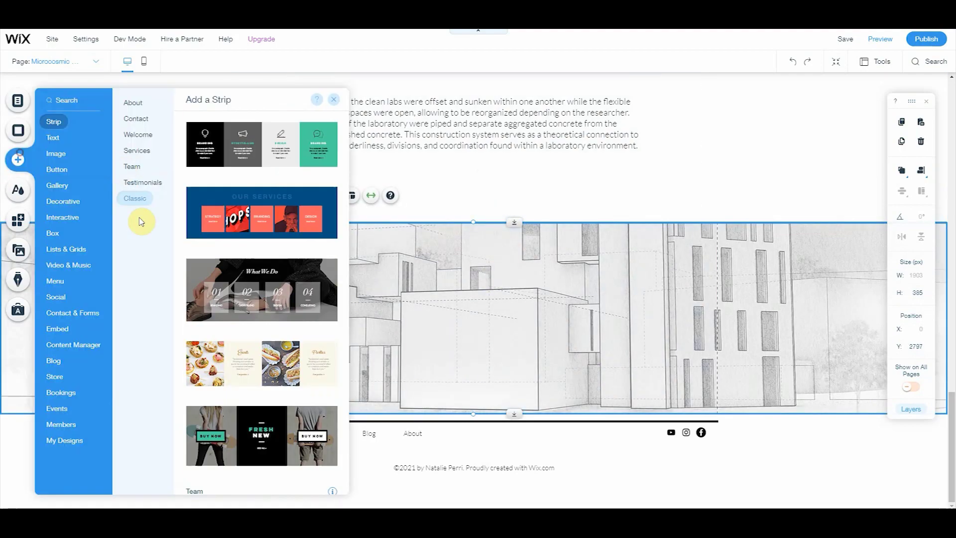
{"action": "left_click", "coordinate": [56, 153]}
{"action": "left_click", "coordinate": [56, 185]}
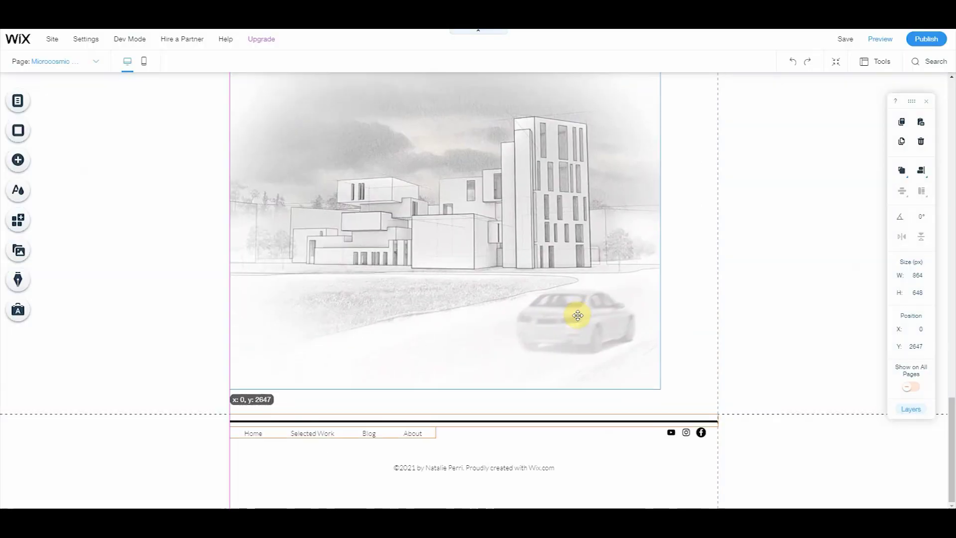
{"action": "left_click", "coordinate": [743, 399]}
{"action": "left_click", "coordinate": [551, 378]}
{"action": "left_click_drag", "start_coordinate": [661, 389], "coordinate": [710, 435]}
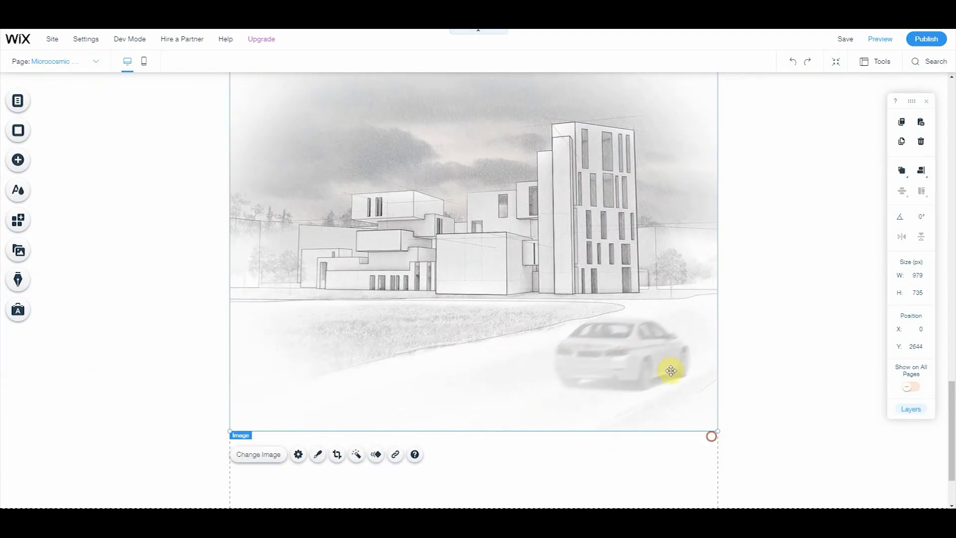
Position the exterior render just below the paragraph beginning "Sectionally, the clean labs".
{"action": "left_click_drag", "start_coordinate": [662, 359], "coordinate": [643, 370]}
{"action": "scroll", "coordinate": [658, 368], "scroll_direction": "up", "scroll_amount": 4}
{"action": "scroll", "coordinate": [644, 370], "scroll_direction": "down", "scroll_amount": 6}
{"action": "left_click", "coordinate": [582, 382]}
{"action": "left_click_drag", "start_coordinate": [568, 413], "coordinate": [568, 389]}
{"action": "scroll", "coordinate": [722, 294], "scroll_direction": "up", "scroll_amount": 4}
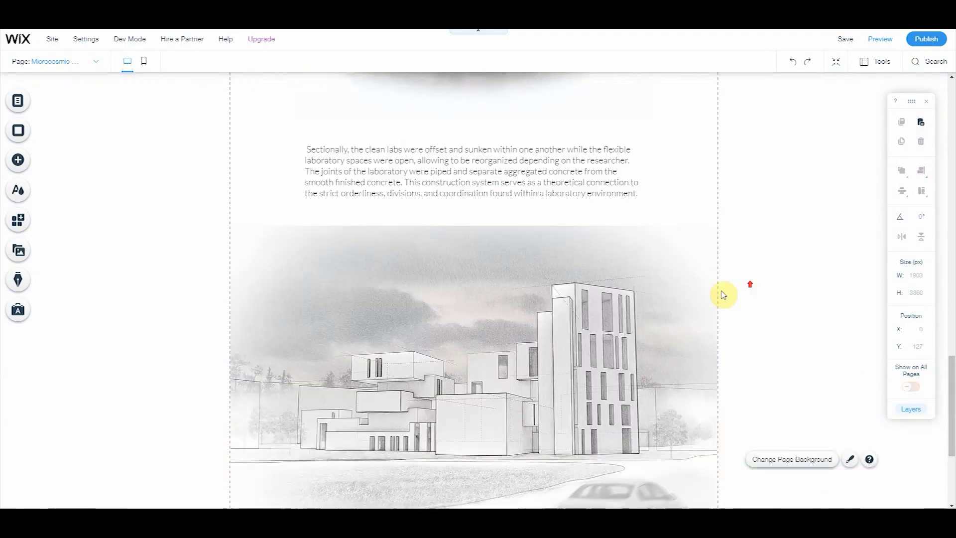
{"action": "scroll", "coordinate": [722, 295], "scroll_direction": "down", "scroll_amount": 5}
Apply a Fade-In animation with a duration of 1.95 seconds to the exterior render.
{"action": "left_click", "coordinate": [563, 261]}
{"action": "left_click", "coordinate": [685, 238]}
{"action": "scroll", "coordinate": [776, 175], "scroll_direction": "down", "scroll_amount": 2}
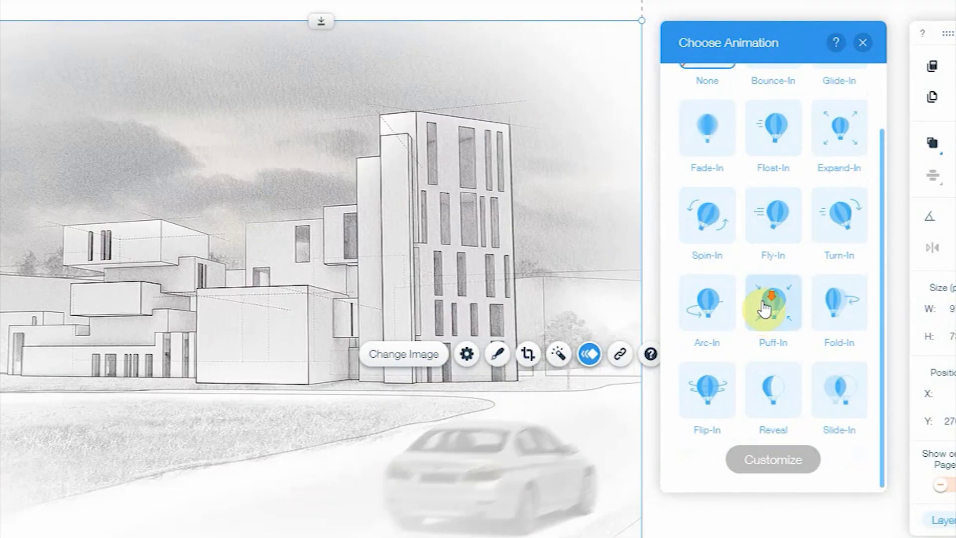
{"action": "scroll", "coordinate": [792, 318], "scroll_direction": "up", "scroll_amount": 2}
{"action": "left_click", "coordinate": [705, 196]}
{"action": "left_click", "coordinate": [773, 459]}
{"action": "left_click_drag", "start_coordinate": [720, 205], "coordinate": [745, 205]}
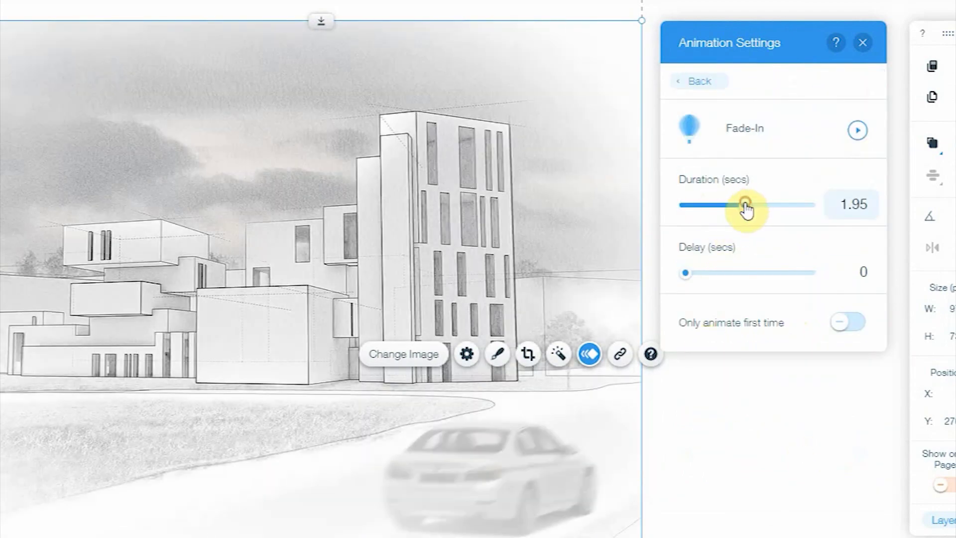
{"action": "left_click", "coordinate": [861, 129]}
{"action": "left_click", "coordinate": [863, 42]}
Open the Selected Work page and link the Microcosmic Lab gallery image to the Microcosmic Lab page.
{"action": "scroll", "coordinate": [490, 443], "scroll_direction": "down", "scroll_amount": 5}
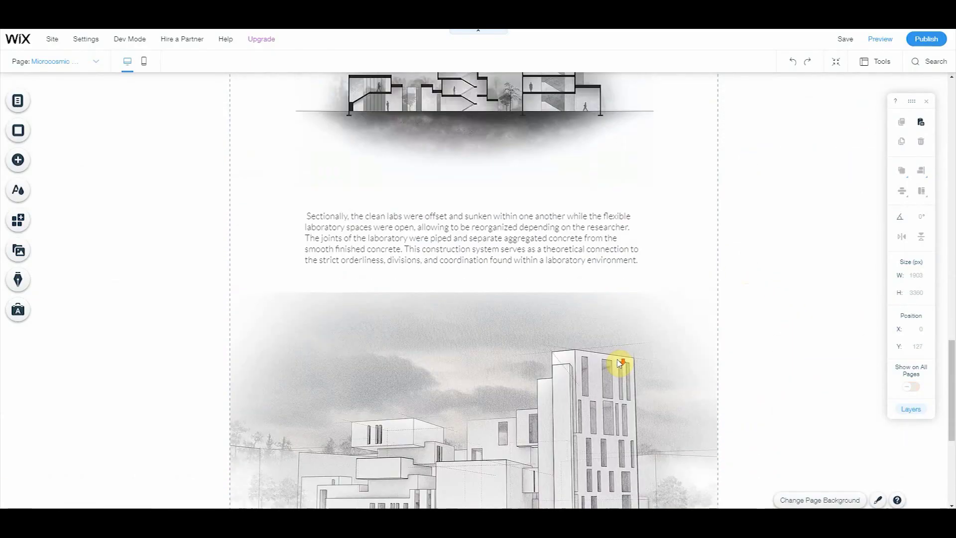
{"action": "scroll", "coordinate": [620, 364], "scroll_direction": "up", "scroll_amount": 3}
{"action": "scroll", "coordinate": [620, 363], "scroll_direction": "down", "scroll_amount": 5}
{"action": "scroll", "coordinate": [620, 364], "scroll_direction": "up", "scroll_amount": 15}
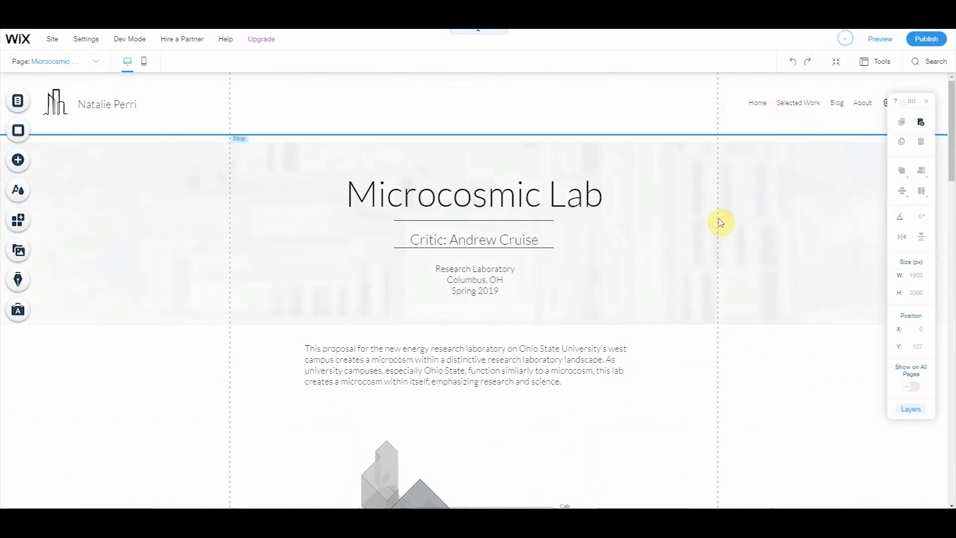
{"action": "left_click", "coordinate": [18, 101]}
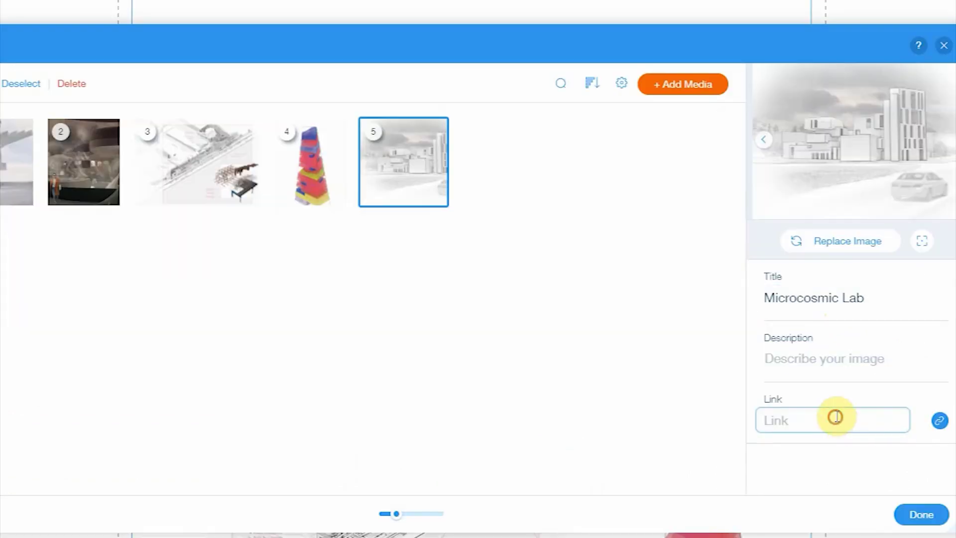
{"action": "left_click", "coordinate": [835, 419]}
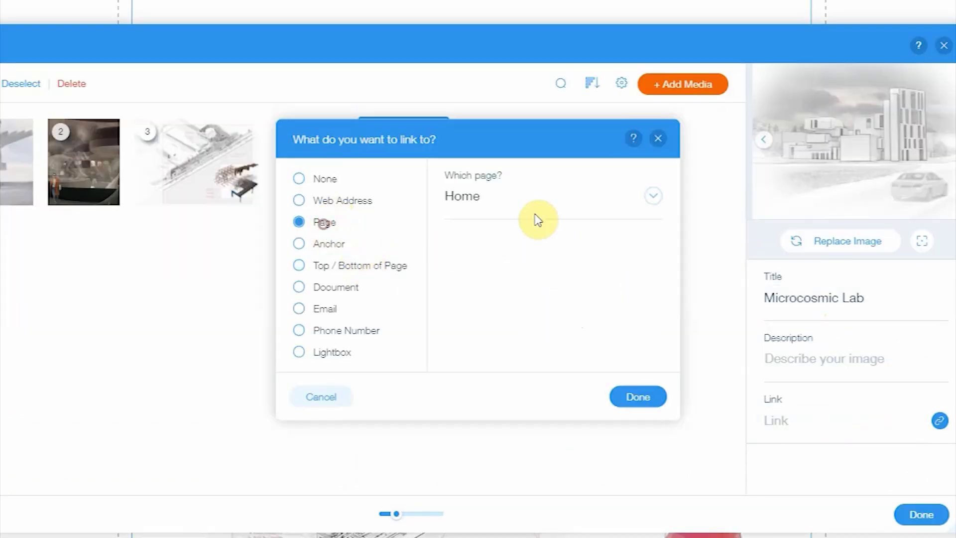
{"action": "left_click", "coordinate": [515, 199]}
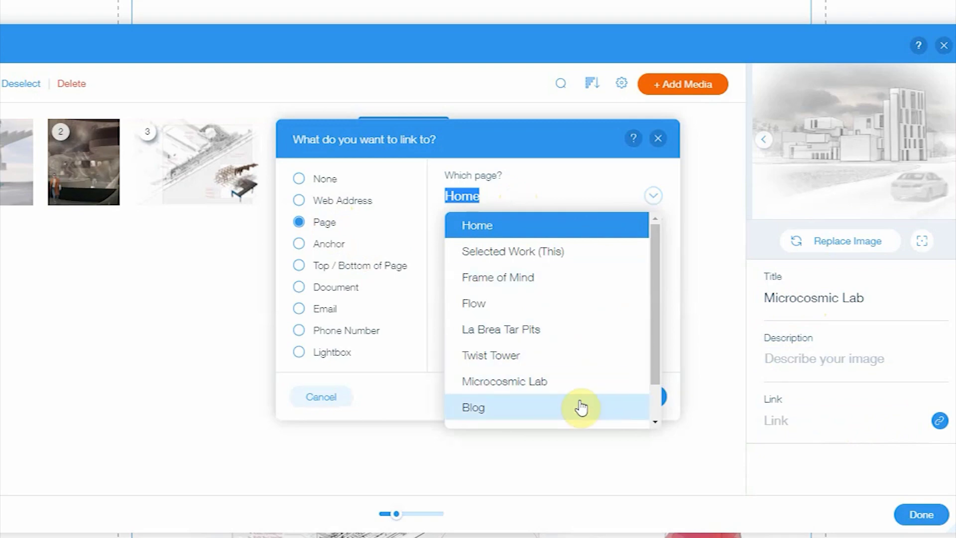
{"action": "left_click", "coordinate": [575, 382]}
{"action": "left_click", "coordinate": [650, 398]}
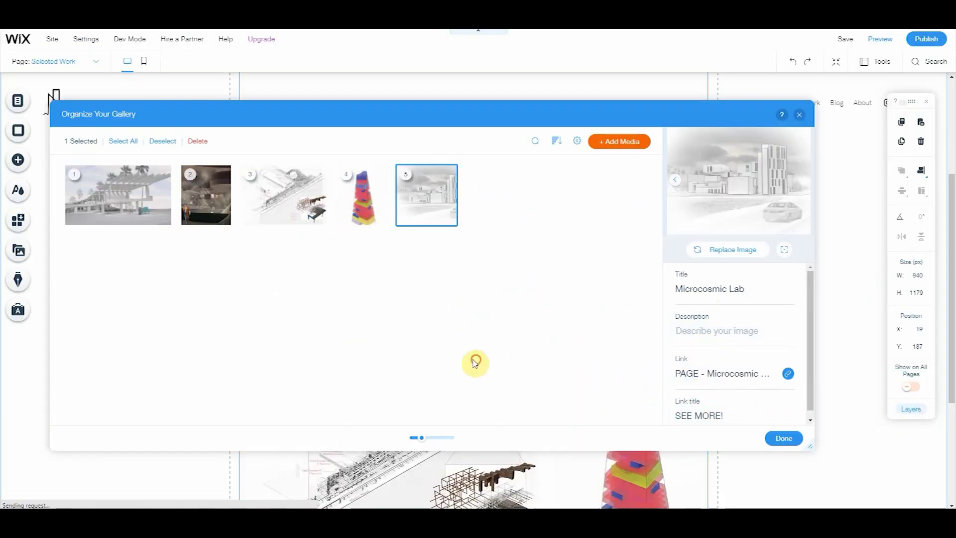
Give the Microcosmic Lab gallery image the description "Research Lab || Columbus, OH" and finish organizing the gallery.
{"action": "left_click", "coordinate": [362, 196]}
{"action": "left_click", "coordinate": [423, 192]}
{"action": "left_click", "coordinate": [732, 337]}
{"action": "type", "text": "Research Lab"}
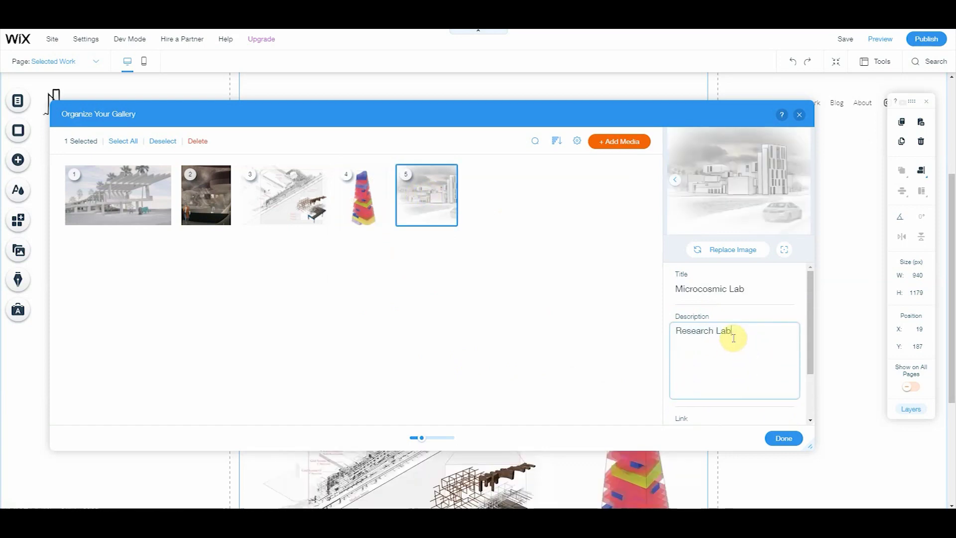
{"action": "type", "text": " || Ci"}
{"action": "type", "text": "lumbus"}
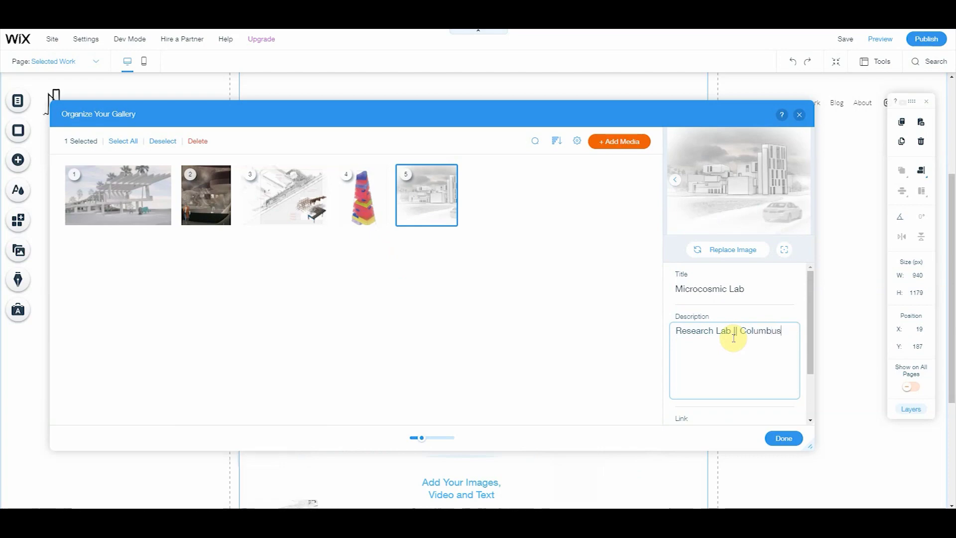
{"action": "type", "text": ", OH"}
{"action": "left_click", "coordinate": [784, 441]}
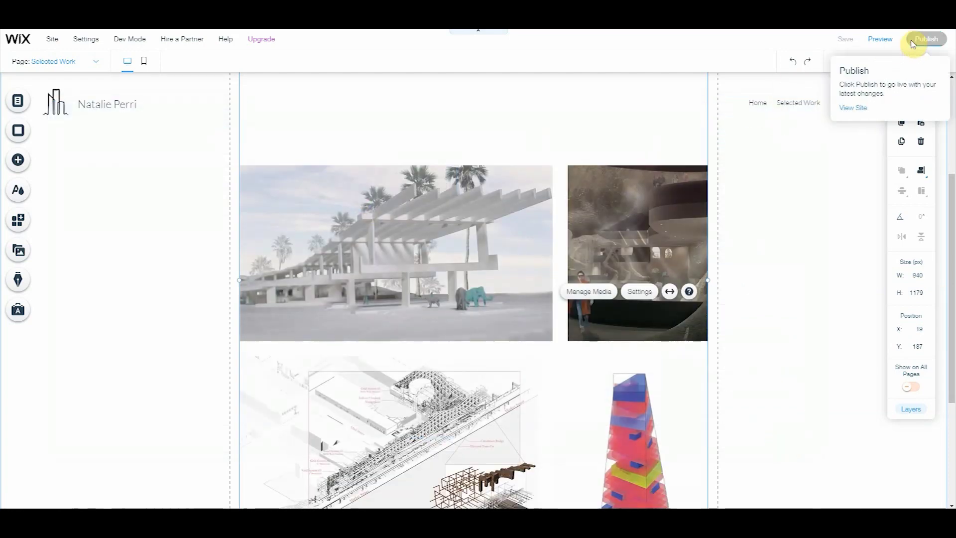
Publish the site and check the Microcosmic Lab page and Selected Work gallery links on the live version.
{"action": "left_click", "coordinate": [913, 40]}
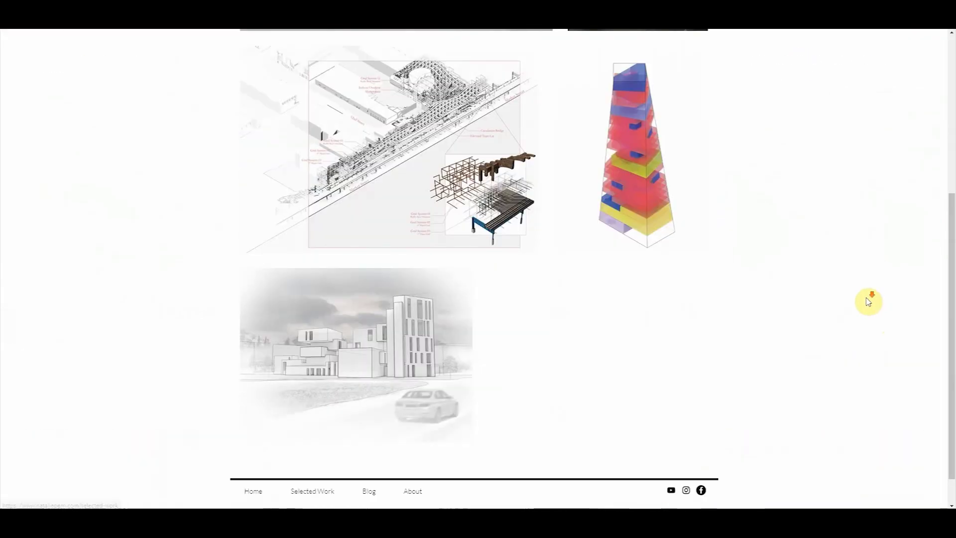
{"action": "left_click", "coordinate": [418, 342]}
{"action": "left_click", "coordinate": [701, 154]}
{"action": "scroll", "coordinate": [699, 169], "scroll_direction": "down", "scroll_amount": 6}
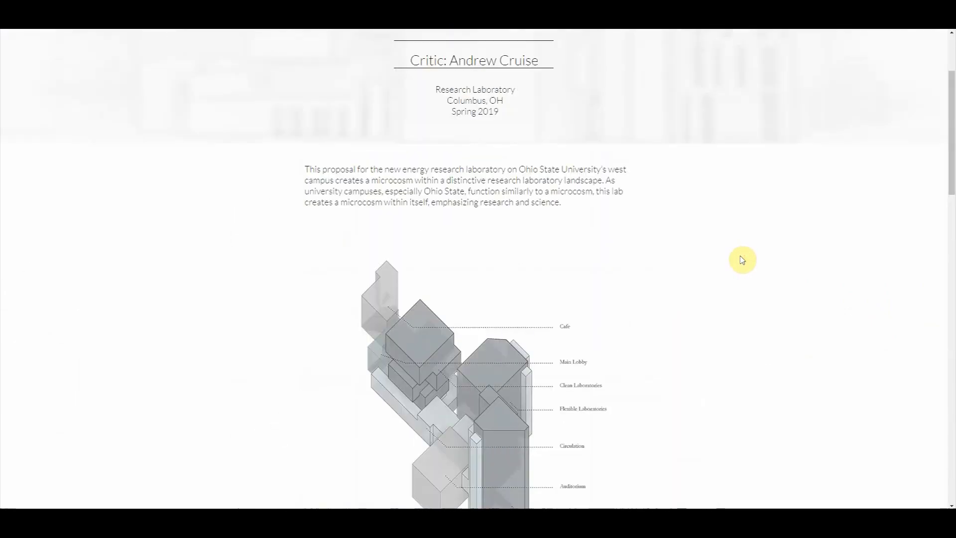
{"action": "left_click", "coordinate": [804, 64]}
{"action": "scroll", "coordinate": [487, 245], "scroll_direction": "down", "scroll_amount": 5}
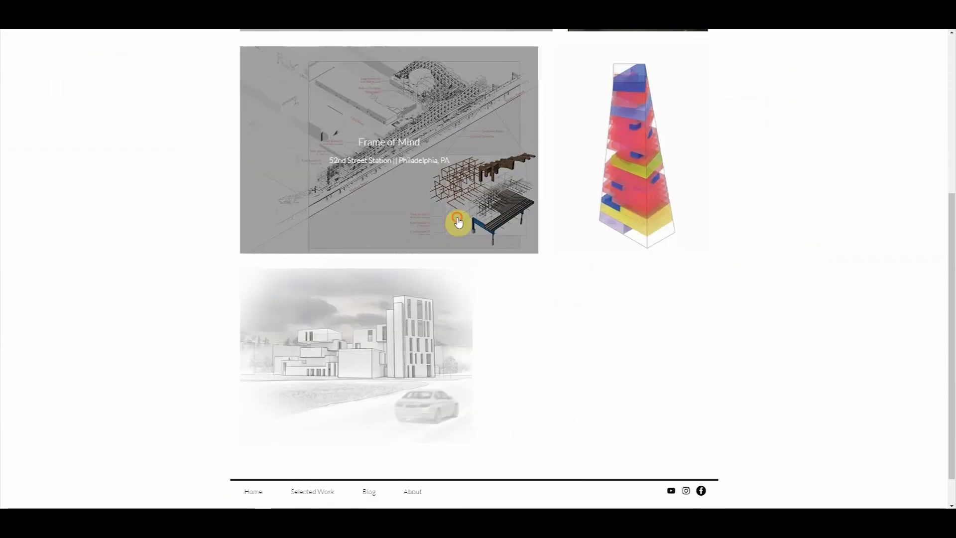
{"action": "left_click", "coordinate": [454, 222]}
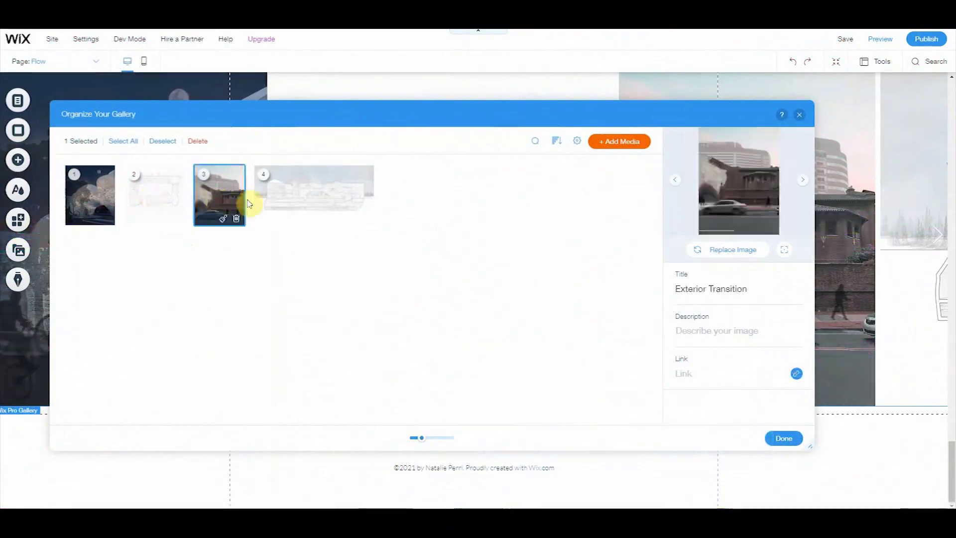
Select the fourth image in the Flow page's gallery organizer, close the organizer and open the La Brea Tar Pits page.
{"action": "left_click", "coordinate": [259, 196]}
{"action": "left_click", "coordinate": [800, 110]}
{"action": "left_click", "coordinate": [18, 99]}
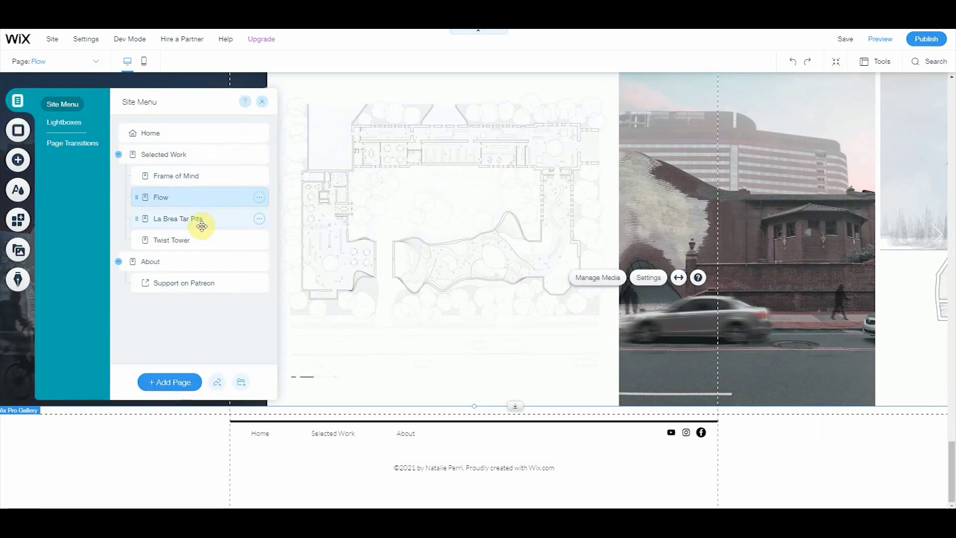
{"action": "left_click", "coordinate": [199, 222]}
{"action": "left_click", "coordinate": [600, 456]}
Delete the graffiti tunnel image between the first two paragraphs of the La Brea Tar Pits page.
{"action": "scroll", "coordinate": [601, 456], "scroll_direction": "down", "scroll_amount": 7}
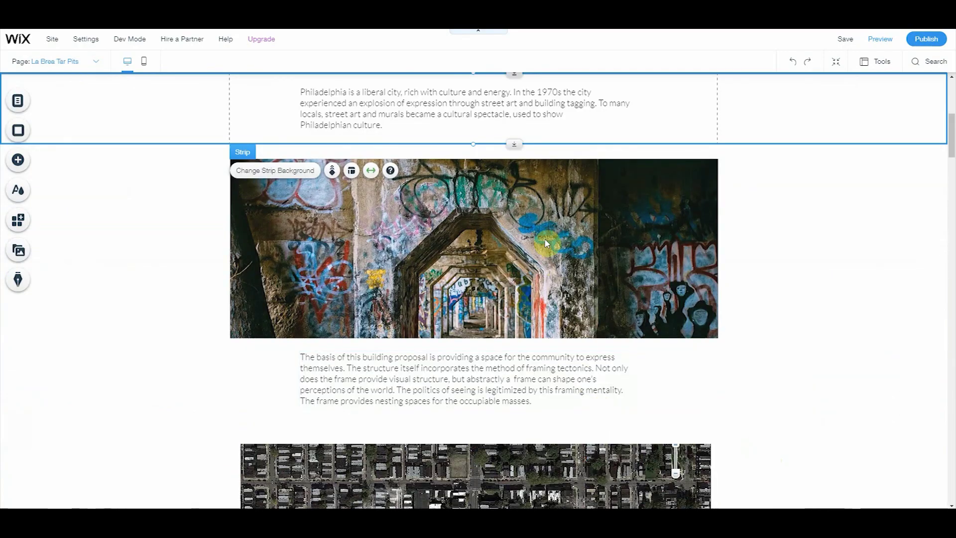
{"action": "left_click", "coordinate": [373, 268]}
{"action": "key", "text": "Delete"}
Replace the two Philadelphia paragraphs with the texts beginning "La Brea was designed to establish" and "After networking the site".
{"action": "left_click", "coordinate": [436, 262]}
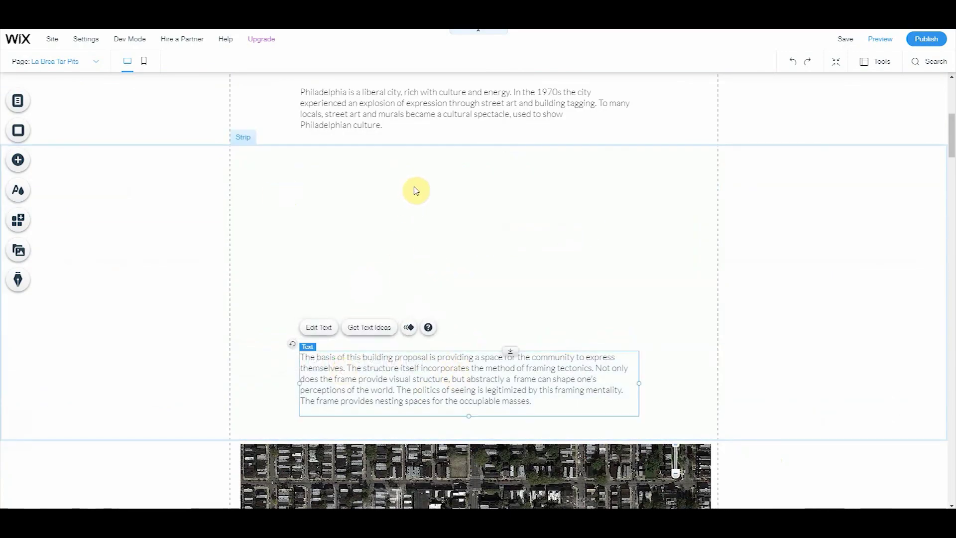
{"action": "scroll", "coordinate": [416, 191], "scroll_direction": "up", "scroll_amount": 3}
{"action": "left_click", "coordinate": [410, 231]}
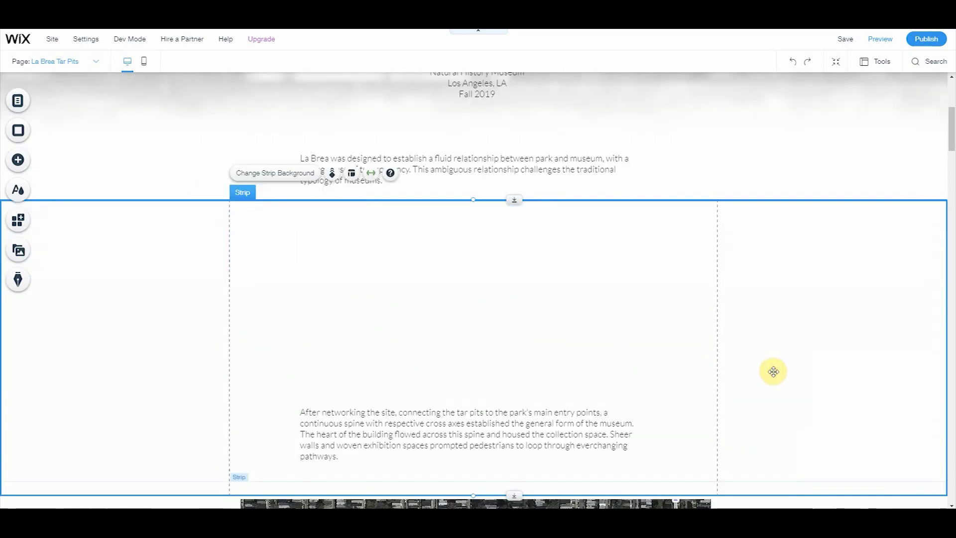
{"action": "left_click", "coordinate": [207, 184]}
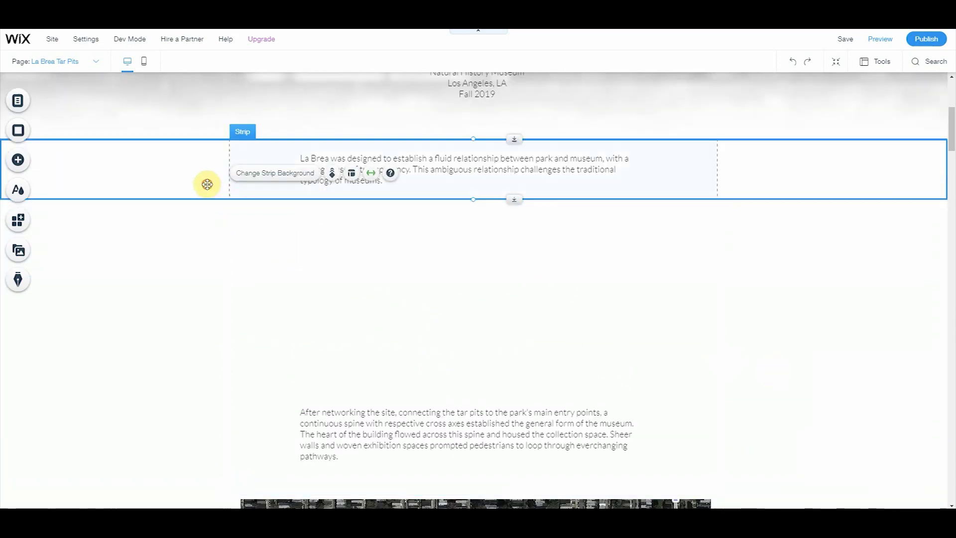
{"action": "left_click", "coordinate": [516, 246]}
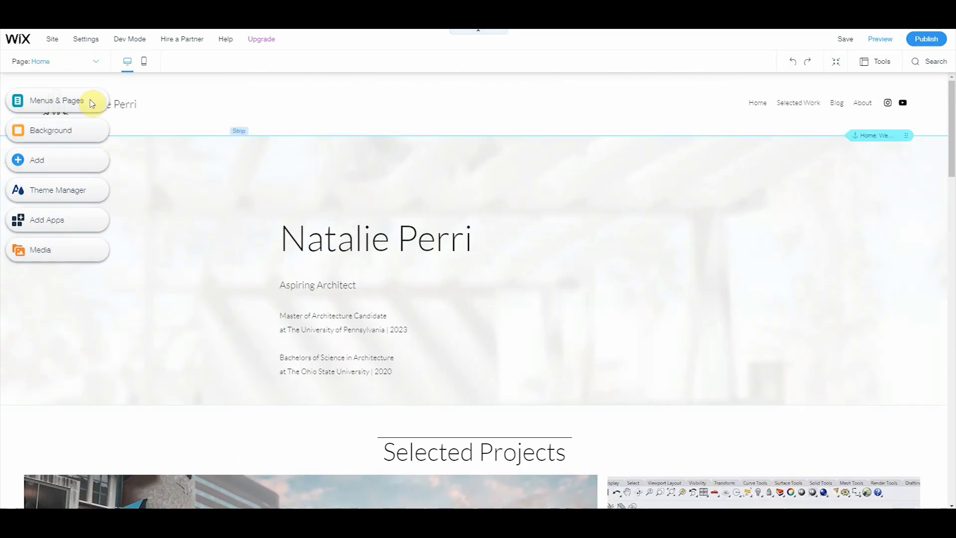
Open the Frame of Mind page from the Home page and examine its page options.
{"action": "left_click", "coordinate": [20, 103]}
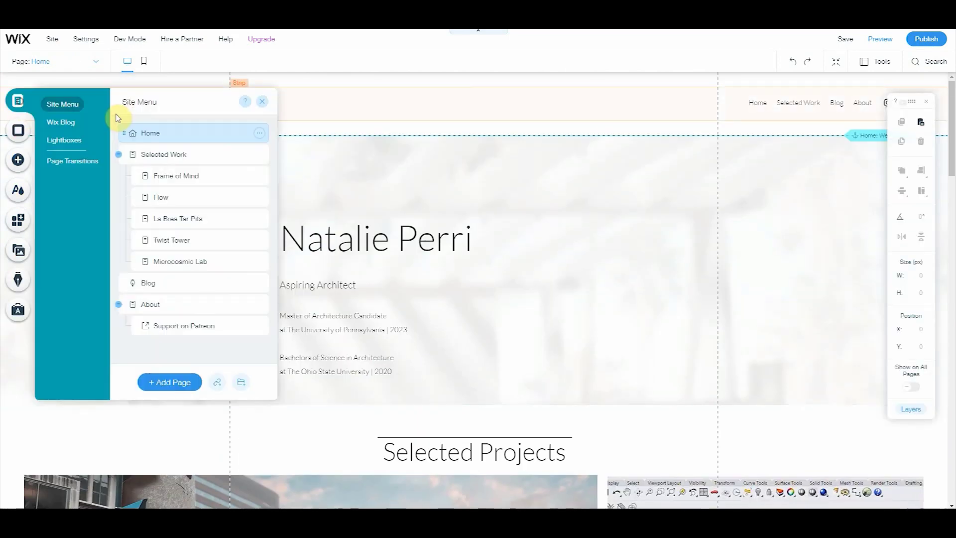
{"action": "left_click", "coordinate": [221, 185]}
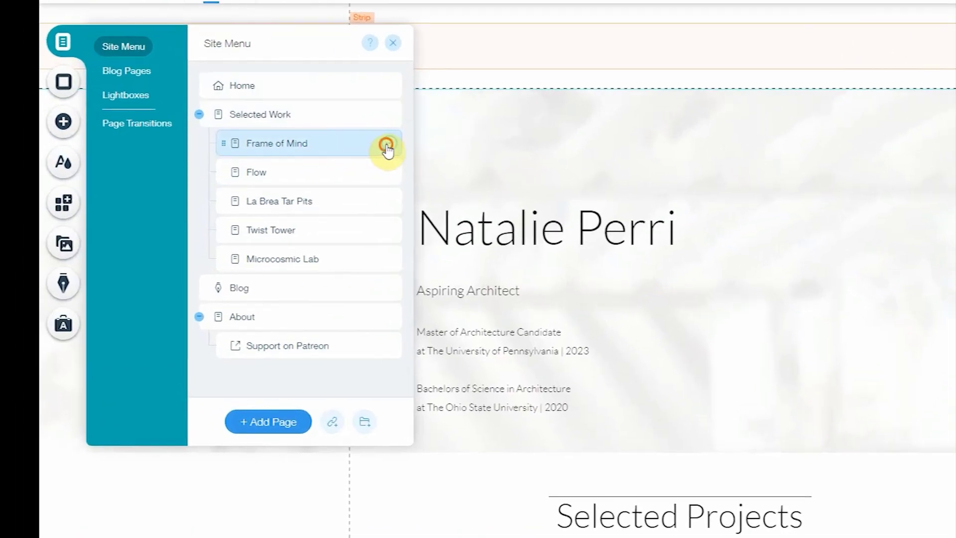
{"action": "left_click", "coordinate": [387, 145]}
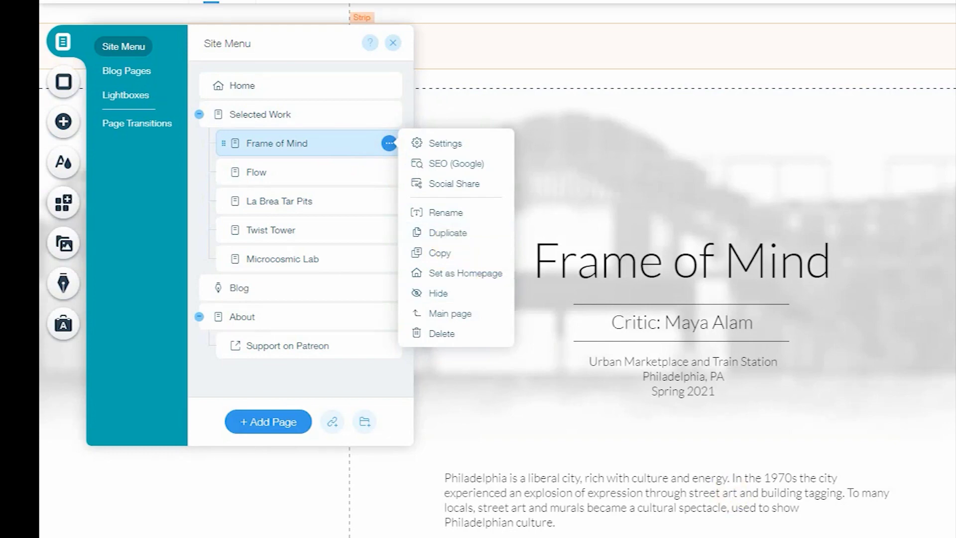
{"action": "key", "text": "Escape"}
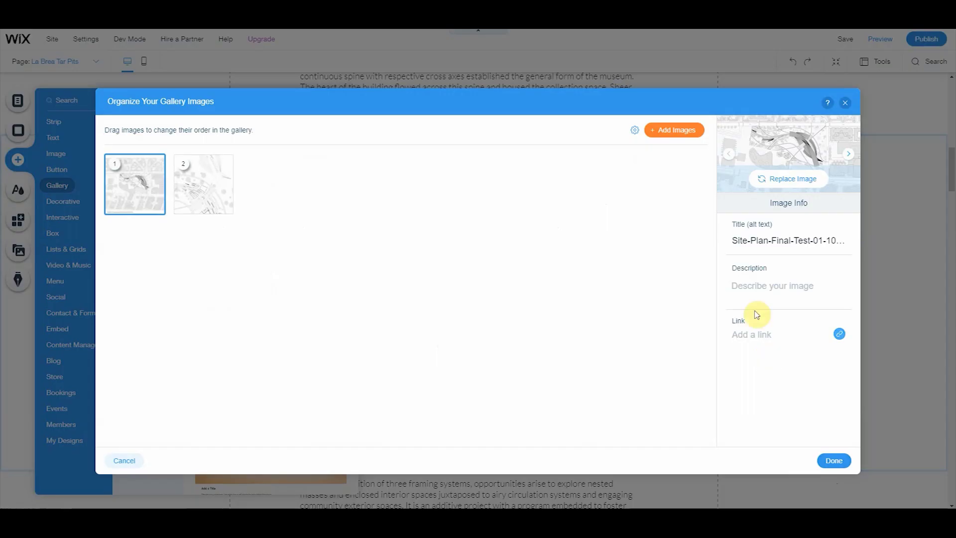
Finish the La Brea Tar Pits slide deck gallery with the site plan and plan lines images, and review it on the page.
{"action": "left_click", "coordinate": [182, 186]}
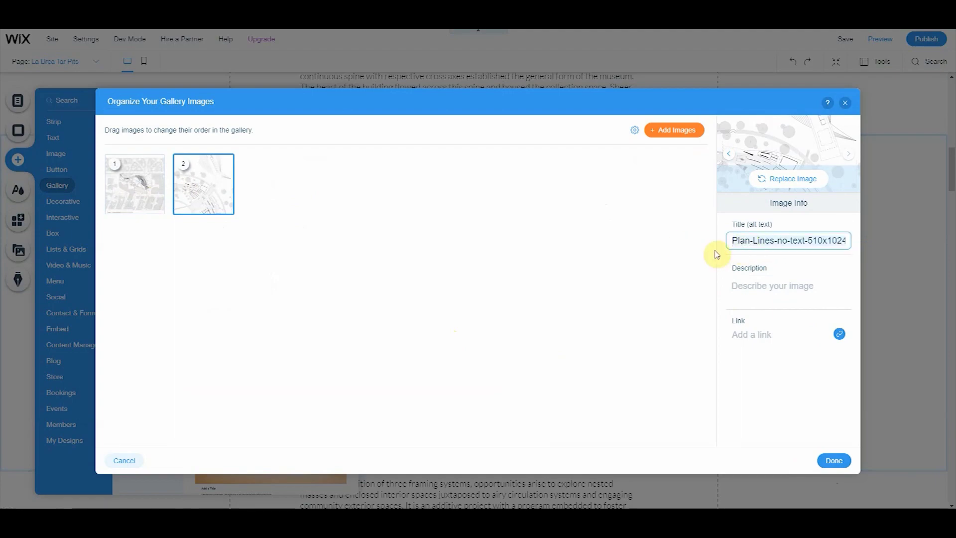
{"action": "left_click", "coordinate": [837, 463]}
{"action": "left_click", "coordinate": [344, 102]}
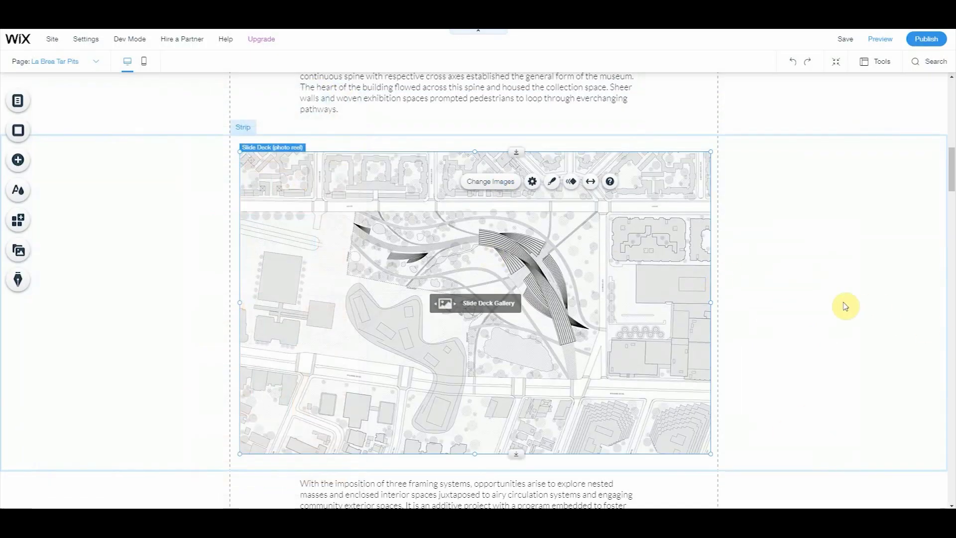
{"action": "left_click", "coordinate": [842, 307]}
{"action": "scroll", "coordinate": [776, 306], "scroll_direction": "down", "scroll_amount": 2}
{"action": "scroll", "coordinate": [808, 325], "scroll_direction": "up", "scroll_amount": 5}
{"action": "scroll", "coordinate": [807, 324], "scroll_direction": "down", "scroll_amount": 5}
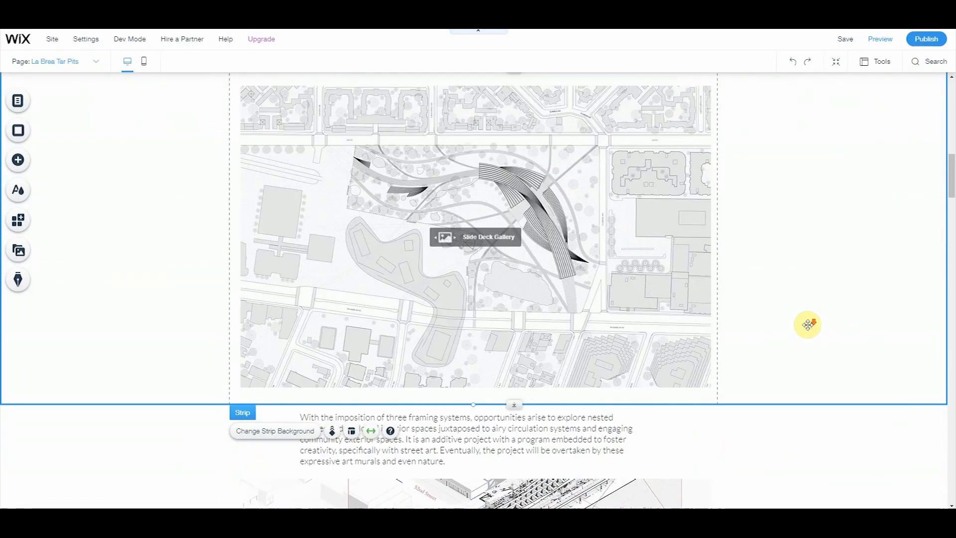
Replace the "three framing systems" paragraph with the InDesign portfolio text beginning "The private spaces face north-east" and adjust the spacing around it.
{"action": "scroll", "coordinate": [469, 305], "scroll_direction": "up", "scroll_amount": 4}
{"action": "scroll", "coordinate": [469, 306], "scroll_direction": "down", "scroll_amount": 6}
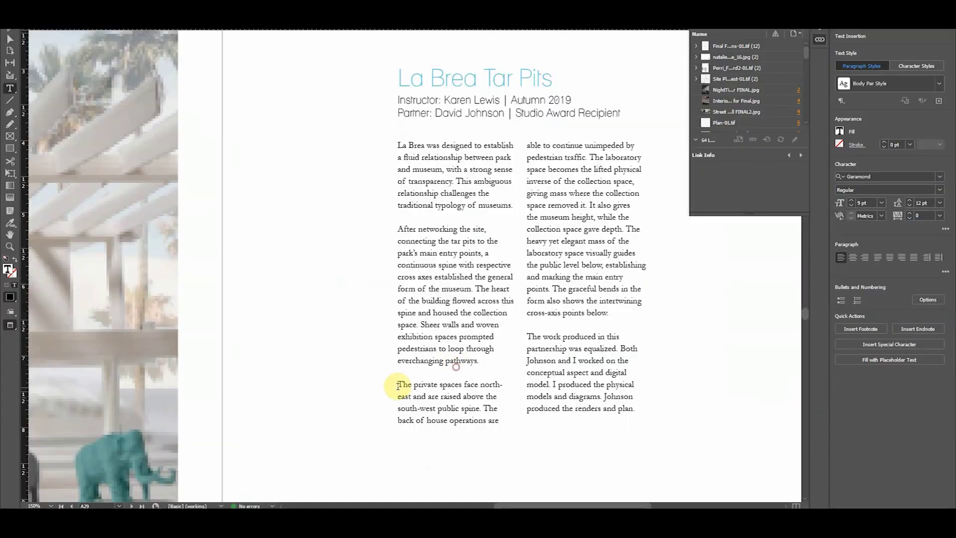
{"action": "left_click_drag", "start_coordinate": [398, 385], "coordinate": [612, 289]}
{"action": "key", "text": "ctrl+c"}
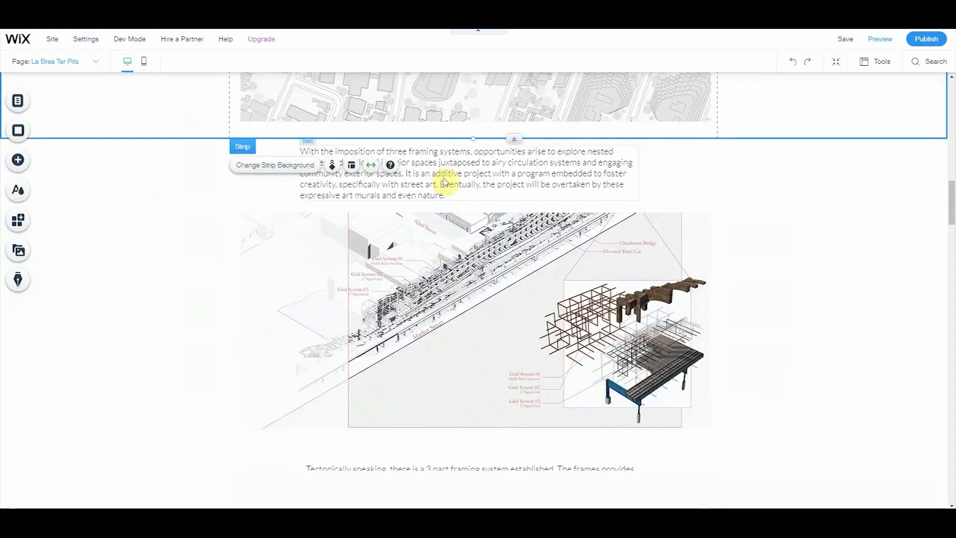
{"action": "double_click", "coordinate": [448, 181]}
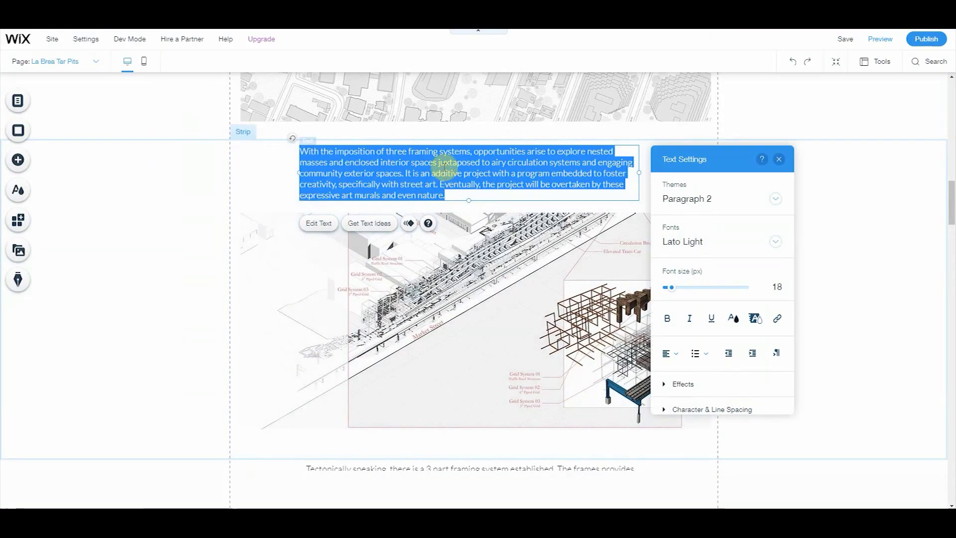
{"action": "key", "text": "ctrl+v"}
{"action": "left_click", "coordinate": [162, 158]}
{"action": "left_click_drag", "start_coordinate": [521, 174], "coordinate": [521, 143]}
{"action": "scroll", "coordinate": [516, 269], "scroll_direction": "down", "scroll_amount": 4}
{"action": "scroll", "coordinate": [488, 303], "scroll_direction": "up", "scroll_amount": 3}
{"action": "left_click", "coordinate": [461, 333]}
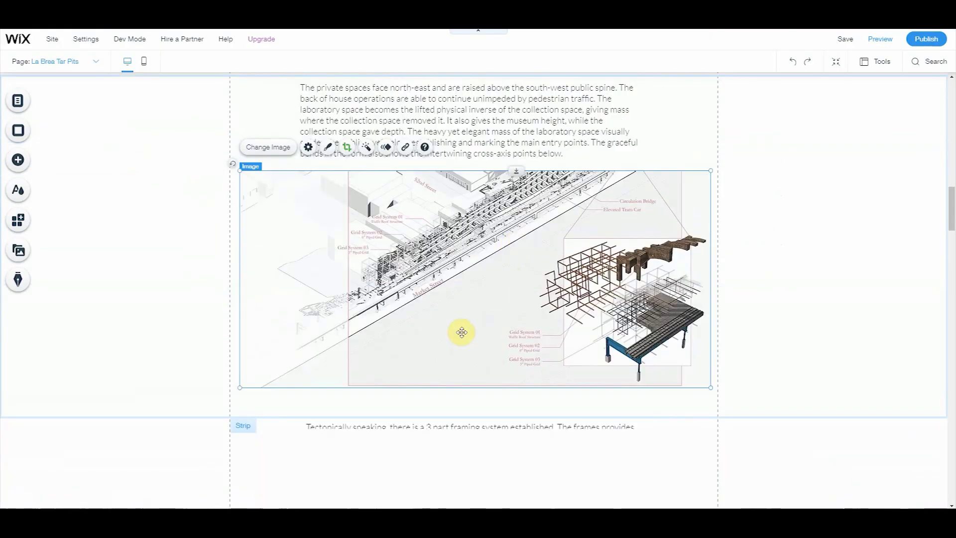
{"action": "scroll", "coordinate": [461, 333], "scroll_direction": "down", "scroll_amount": 3}
{"action": "left_click", "coordinate": [469, 318]}
Preview the Bounce-In, Glide-In, Fade-In, Float-In, Expand-In and Spin-In animations on the graffiti tunnel image of the Frame of Mind page.
{"action": "left_click", "coordinate": [257, 269]}
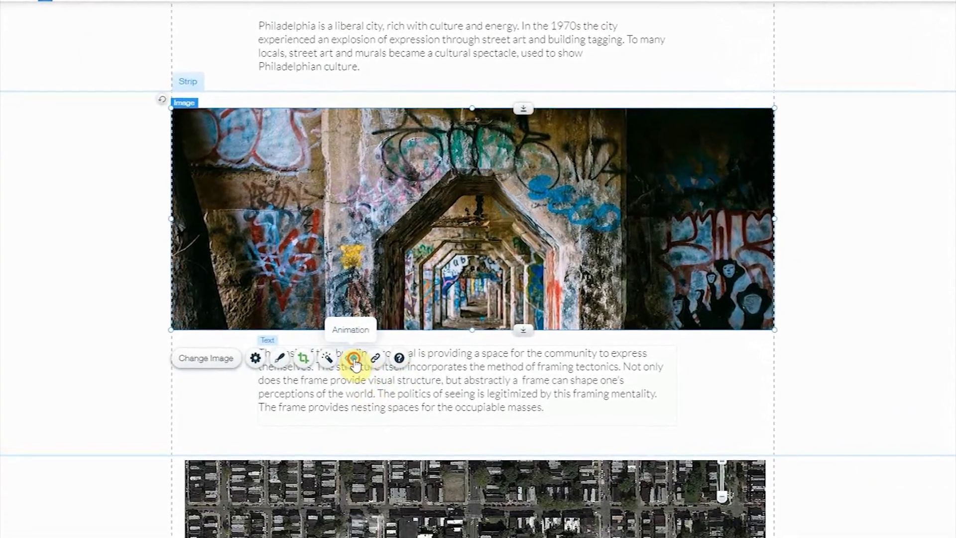
{"action": "left_click", "coordinate": [354, 359]}
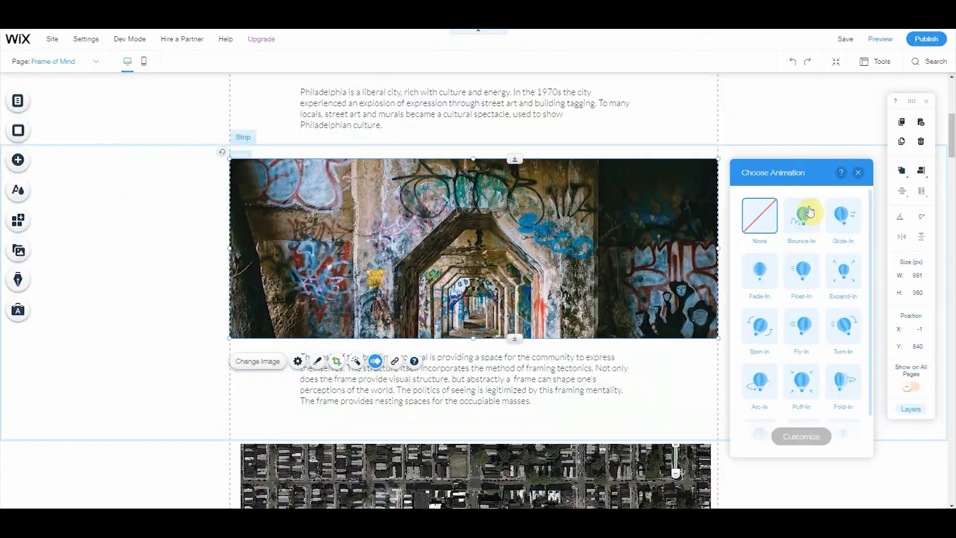
{"action": "left_click", "coordinate": [932, 167]}
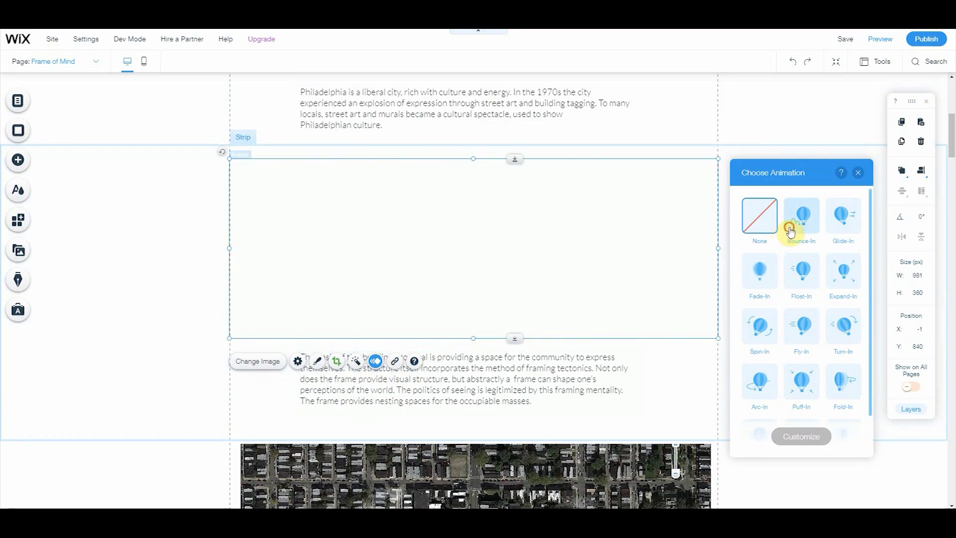
{"action": "left_click", "coordinate": [850, 223]}
{"action": "left_click", "coordinate": [772, 272]}
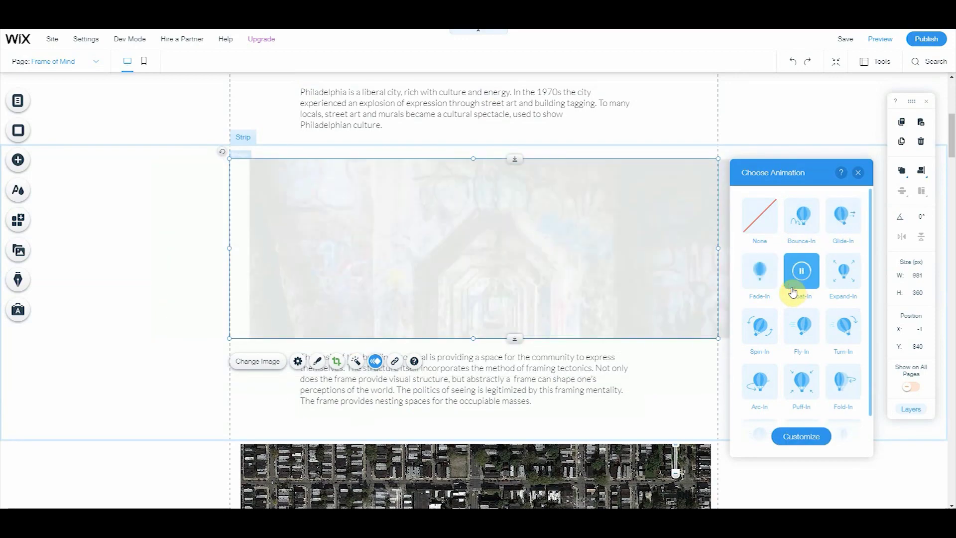
{"action": "left_click", "coordinate": [825, 291]}
{"action": "left_click", "coordinate": [759, 326]}
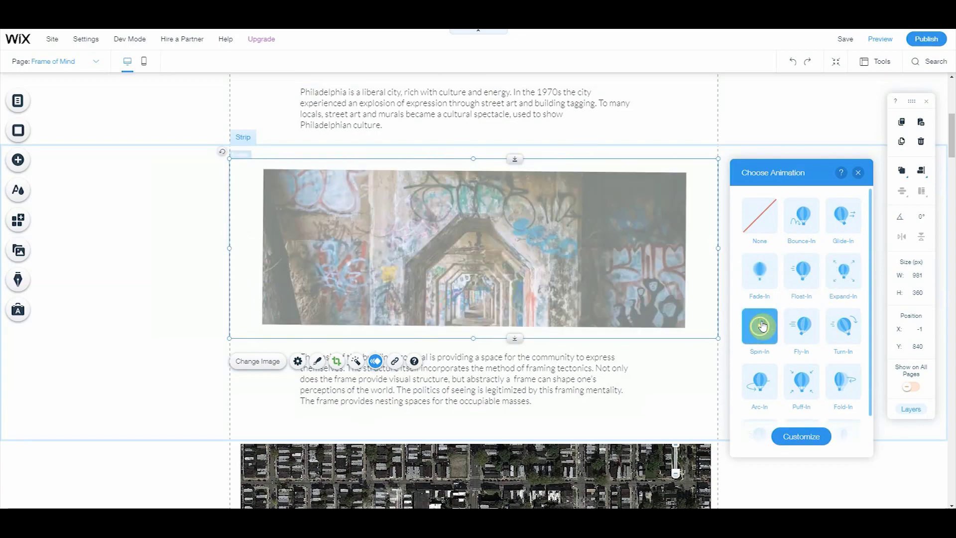
Preview the remaining animations from Fly-In and Turn-In through Flip-In, Reveal and Slide-In on the graffiti tunnel image.
{"action": "left_click", "coordinate": [802, 326]}
{"action": "left_click", "coordinate": [858, 339]}
{"action": "scroll", "coordinate": [847, 340], "scroll_direction": "down", "scroll_amount": 1}
{"action": "left_click", "coordinate": [760, 335]}
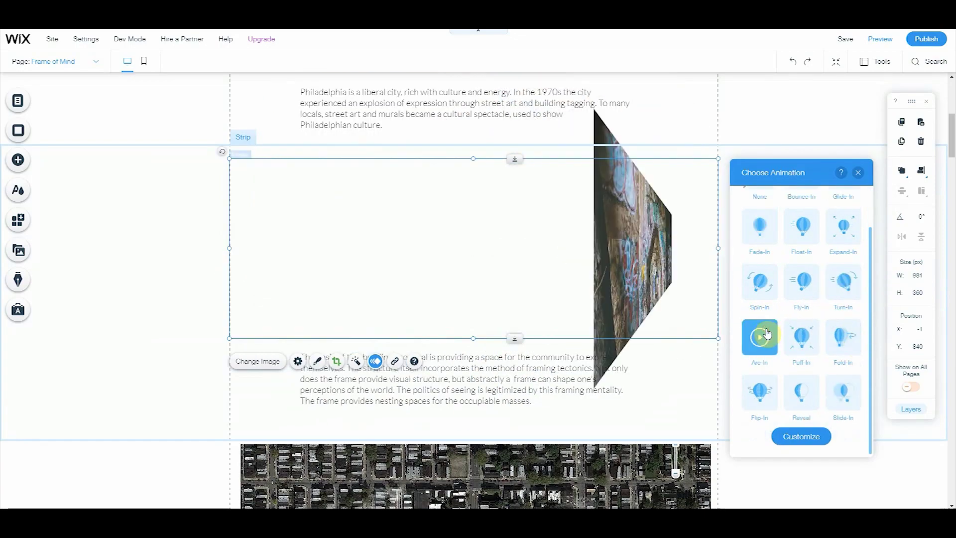
{"action": "left_click", "coordinate": [801, 343]}
{"action": "left_click", "coordinate": [836, 352]}
{"action": "left_click", "coordinate": [840, 396]}
{"action": "left_click", "coordinate": [802, 405]}
{"action": "left_click", "coordinate": [761, 410]}
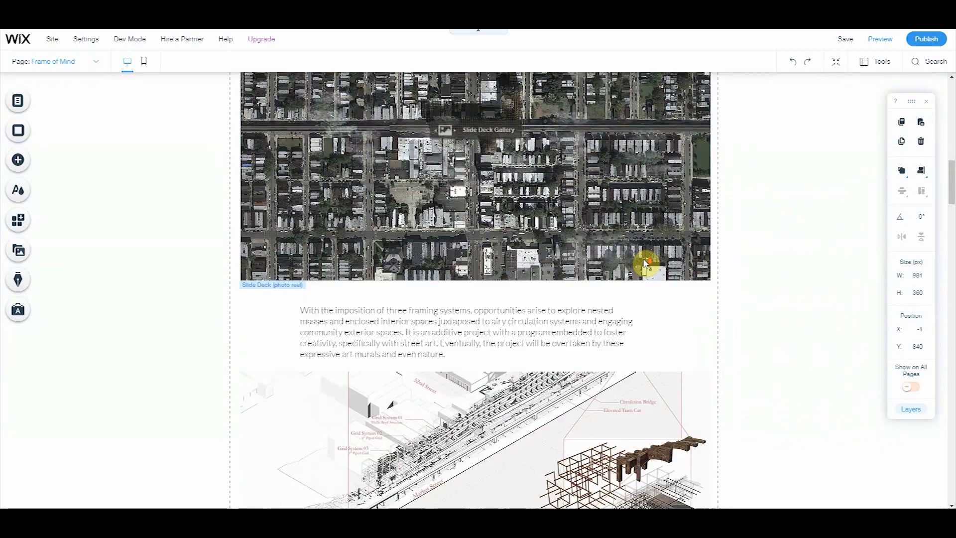
Examine the available scroll effects for the strip with the panoramic building rendering.
{"action": "scroll", "coordinate": [646, 263], "scroll_direction": "down", "scroll_amount": 12}
{"action": "left_click", "coordinate": [607, 210]}
{"action": "scroll", "coordinate": [608, 210], "scroll_direction": "up", "scroll_amount": 3}
{"action": "left_click", "coordinate": [708, 317]}
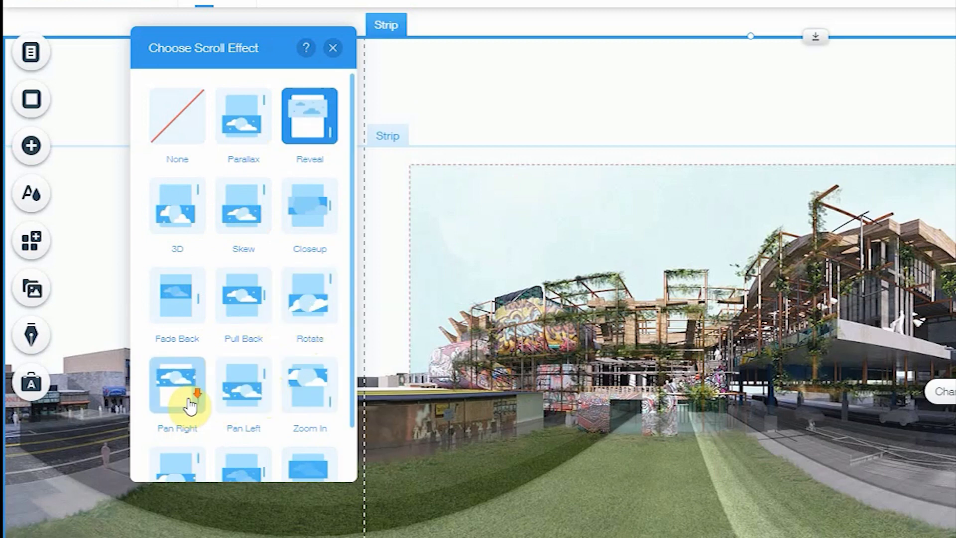
{"action": "scroll", "coordinate": [190, 406], "scroll_direction": "down", "scroll_amount": 2}
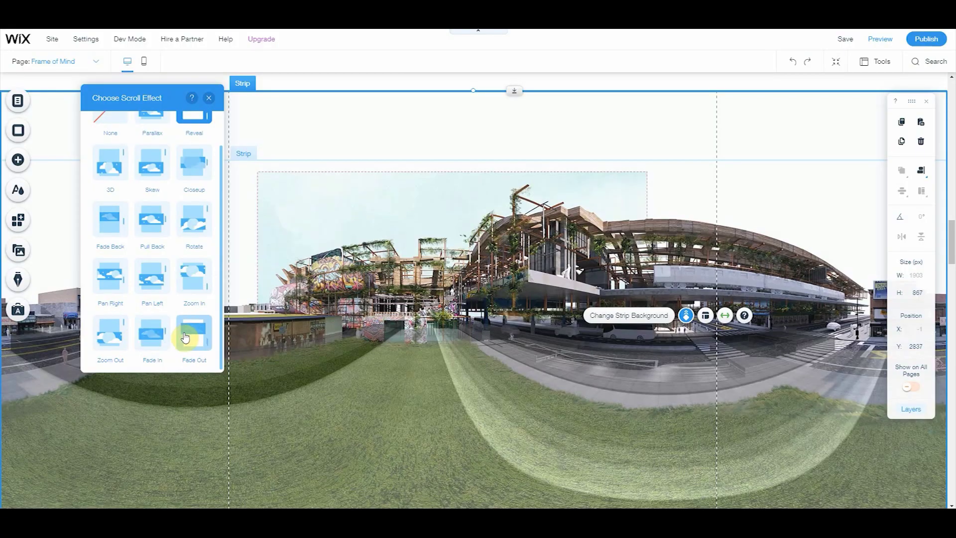
{"action": "left_click", "coordinate": [209, 98]}
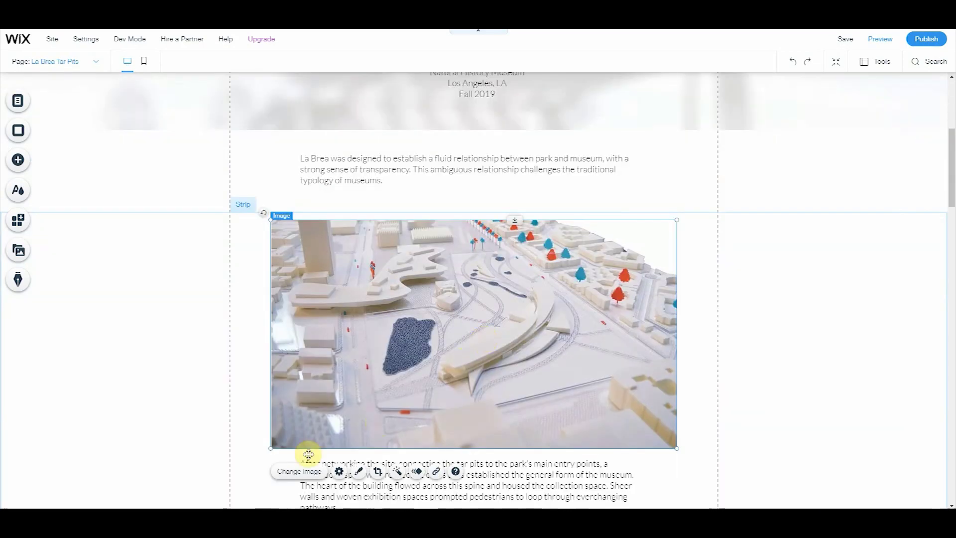
Replace the model photo below the first La Brea Tar Pits paragraph with the circulation diagram image.
{"action": "left_click", "coordinate": [305, 467]}
{"action": "double_click", "coordinate": [393, 279]}
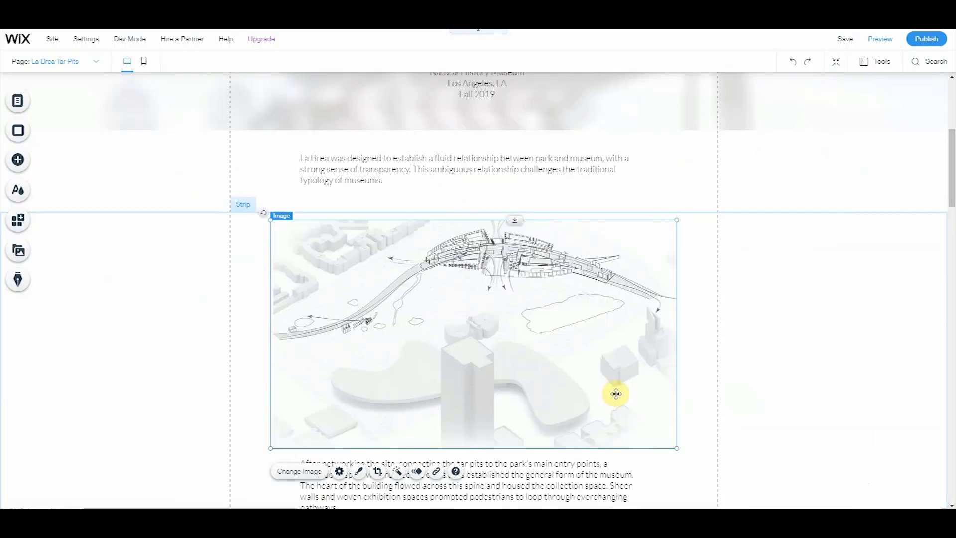
{"action": "scroll", "coordinate": [797, 388], "scroll_direction": "down", "scroll_amount": 5}
{"action": "scroll", "coordinate": [797, 388], "scroll_direction": "up", "scroll_amount": 12}
Duplicate the "After networking the site" paragraph below the diagram and replace its text with the one beginning "The diagrams shows the private and public circulation routes".
{"action": "left_click", "coordinate": [493, 393]}
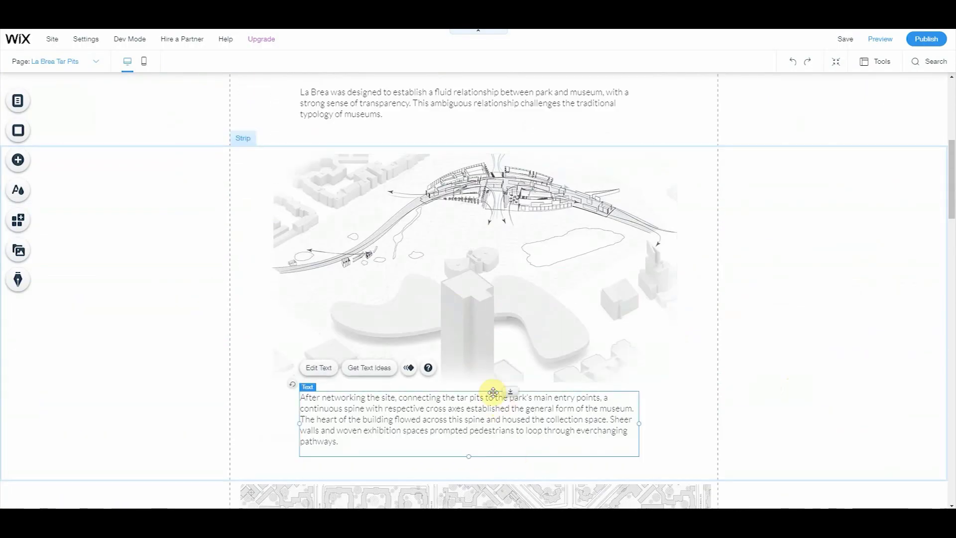
{"action": "left_click_drag", "start_coordinate": [510, 407], "coordinate": [463, 307]}
{"action": "key", "text": "ctrl+d"}
{"action": "double_click", "coordinate": [463, 307]}
{"action": "type", "text": "The diagrams shows the private and public circulation routes which correlate to the public and private blocks of program. The public axis is translated as the primary collection space and the private axis houses the back-of-house operations of La Brea. The public bar of program is exterior and encourages movement and weaving between the architecture and museum's artifacts."}
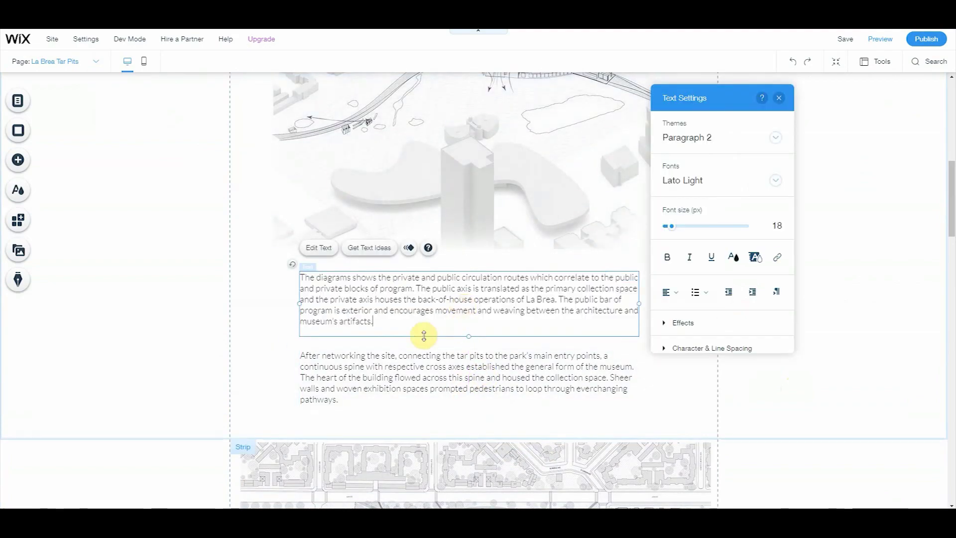
Remove the "After networking the site" paragraph from below the diagram text and move the site plan strip up to close the gap.
{"action": "left_click", "coordinate": [465, 391]}
{"action": "left_click", "coordinate": [465, 364]}
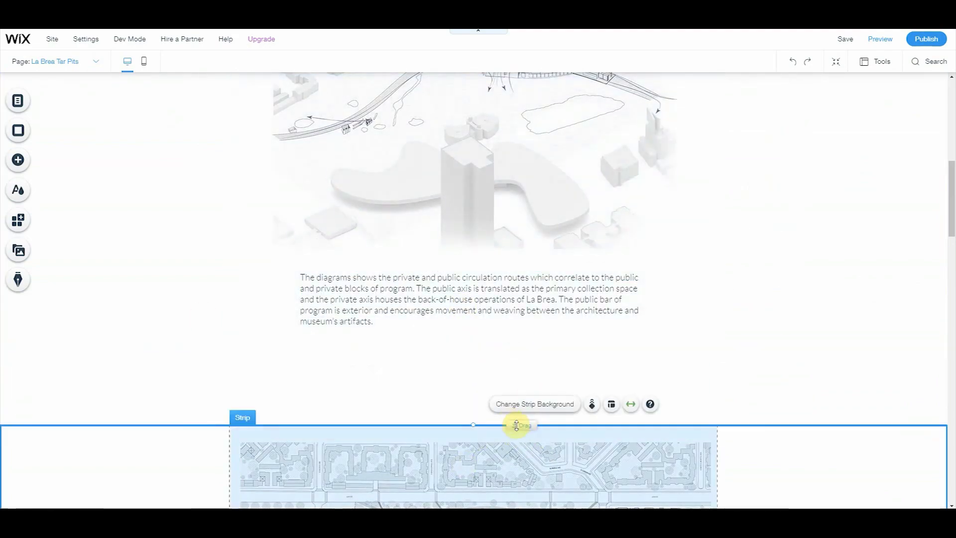
{"action": "left_click_drag", "start_coordinate": [517, 425], "coordinate": [516, 349]}
{"action": "scroll", "coordinate": [508, 329], "scroll_direction": "down", "scroll_amount": 8}
{"action": "left_click", "coordinate": [446, 469]}
{"action": "scroll", "coordinate": [445, 470], "scroll_direction": "down", "scroll_amount": 5}
{"action": "left_click", "coordinate": [468, 427]}
{"action": "scroll", "coordinate": [473, 448], "scroll_direction": "down", "scroll_amount": 9}
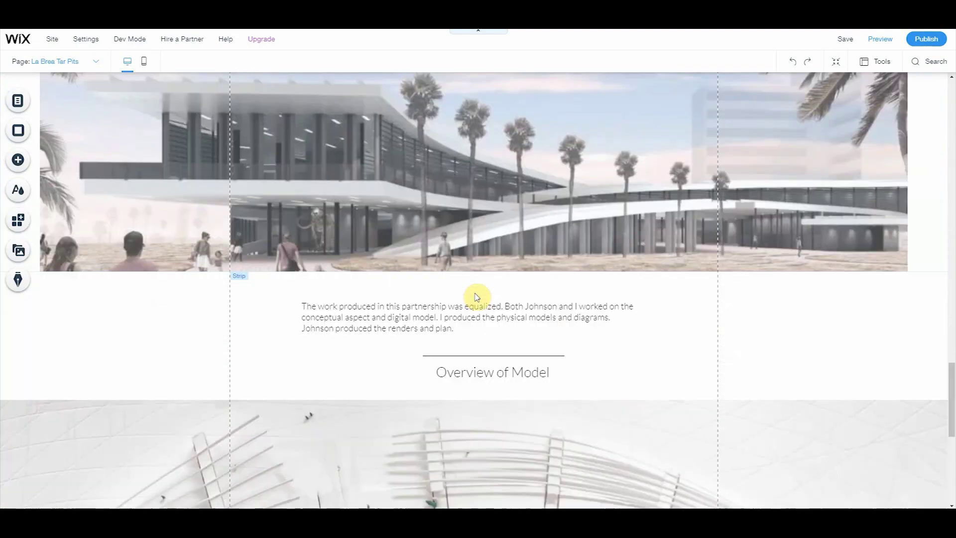
{"action": "scroll", "coordinate": [478, 297], "scroll_direction": "down", "scroll_amount": 8}
{"action": "scroll", "coordinate": [480, 299], "scroll_direction": "up", "scroll_amount": 14}
Preview the La Brea Tar Pits page and check its images and texts down to the Overview of Model section.
{"action": "left_click", "coordinate": [878, 40]}
{"action": "scroll", "coordinate": [508, 245], "scroll_direction": "up", "scroll_amount": 18}
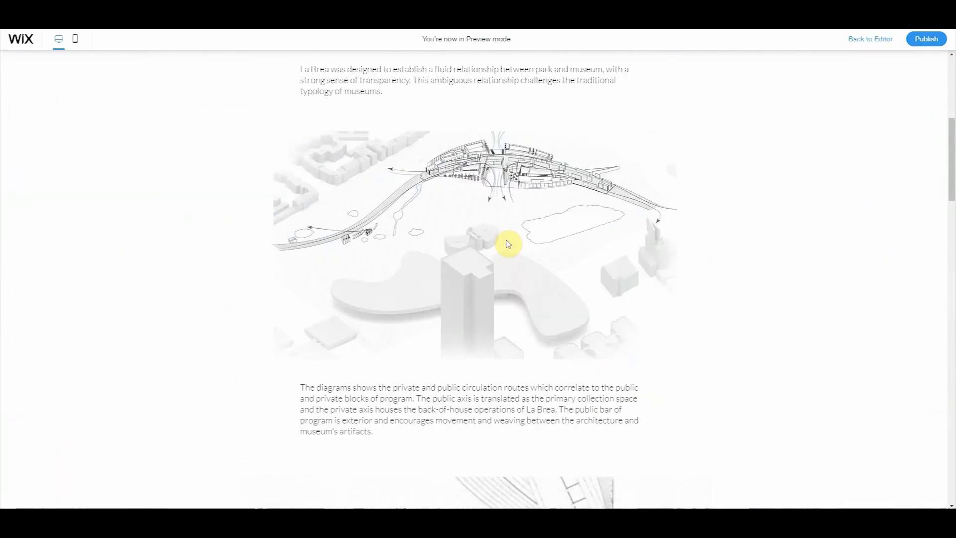
{"action": "scroll", "coordinate": [508, 243], "scroll_direction": "down", "scroll_amount": 15}
{"action": "scroll", "coordinate": [508, 242], "scroll_direction": "up", "scroll_amount": 5}
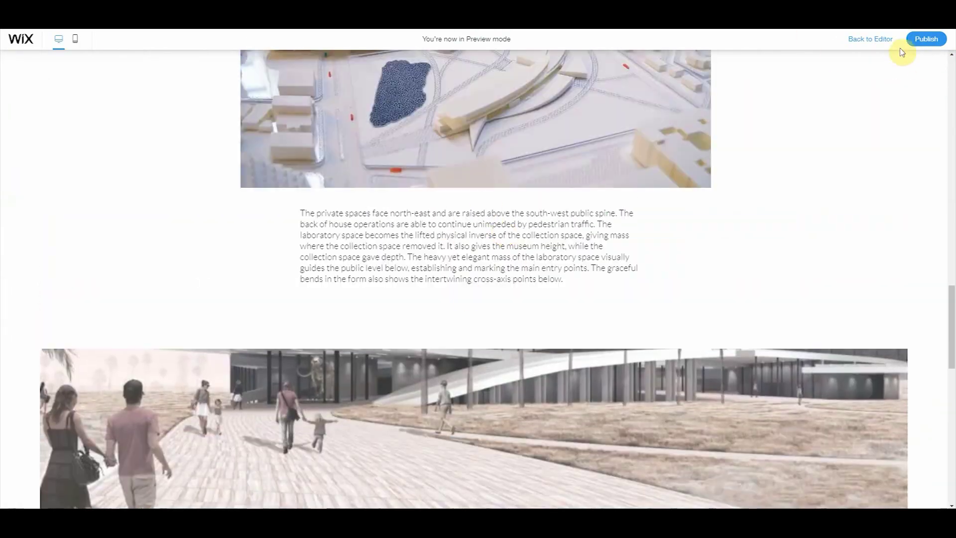
{"action": "left_click", "coordinate": [870, 39]}
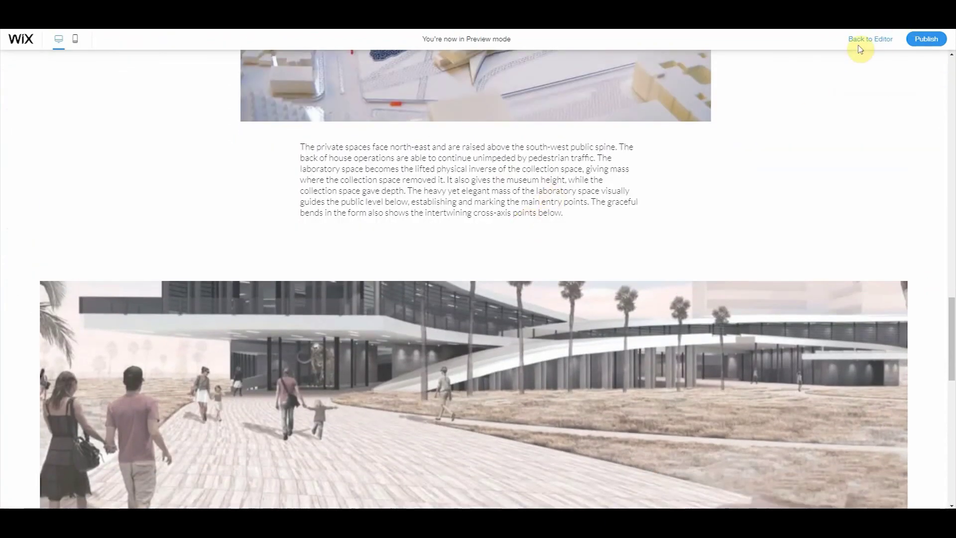
{"action": "left_click", "coordinate": [864, 41]}
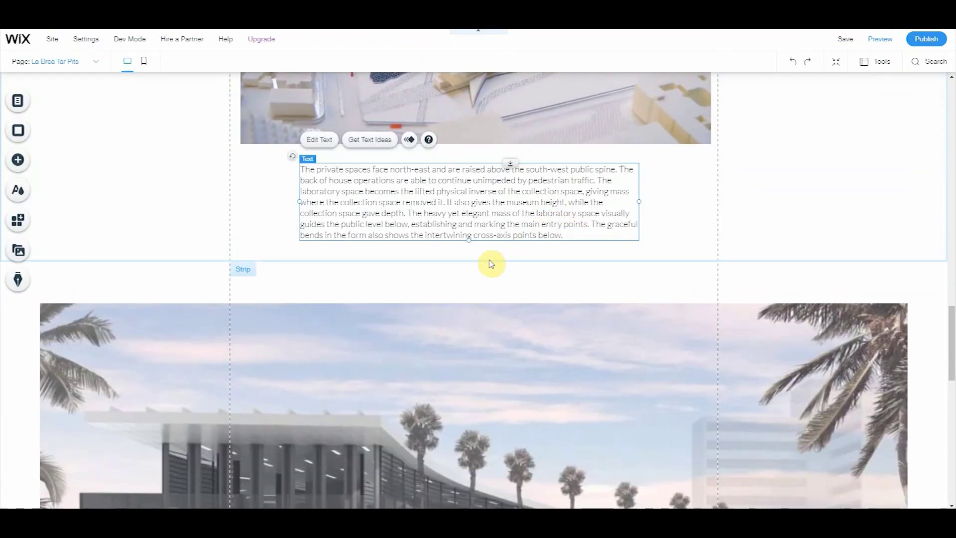
{"action": "left_click", "coordinate": [880, 39]}
{"action": "scroll", "coordinate": [826, 149], "scroll_direction": "down", "scroll_amount": 11}
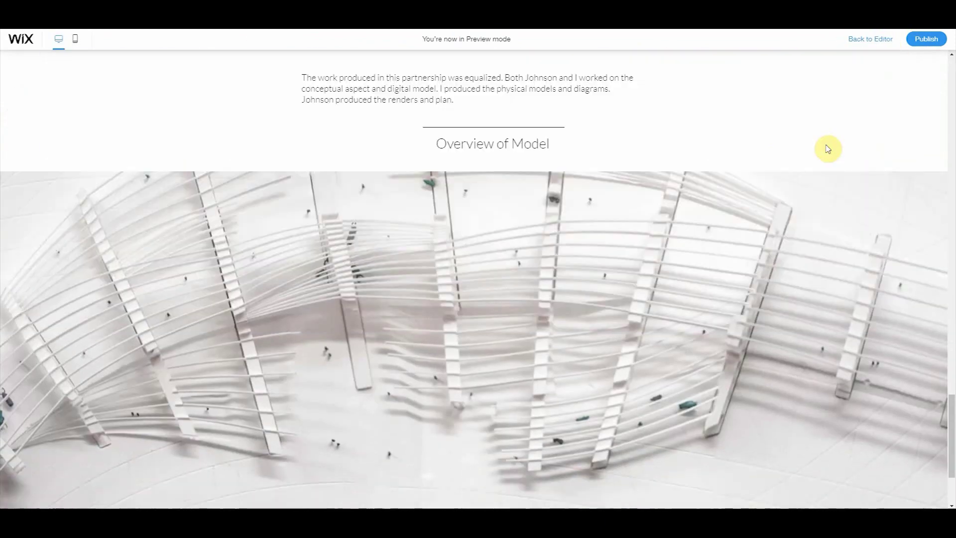
{"action": "scroll", "coordinate": [827, 149], "scroll_direction": "up", "scroll_amount": 3}
{"action": "scroll", "coordinate": [827, 148], "scroll_direction": "up", "scroll_amount": 15}
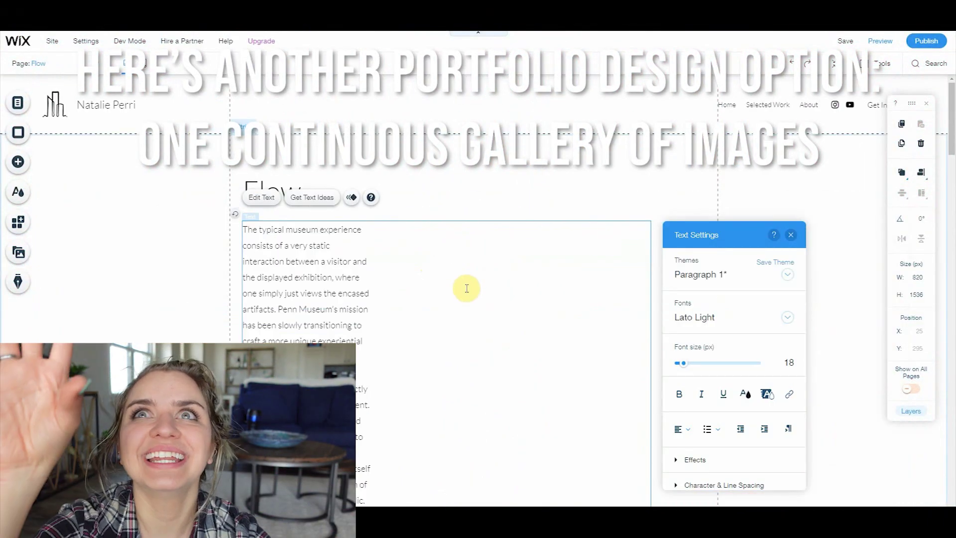
{"action": "scroll", "coordinate": [462, 283], "scroll_direction": "down", "scroll_amount": 2}
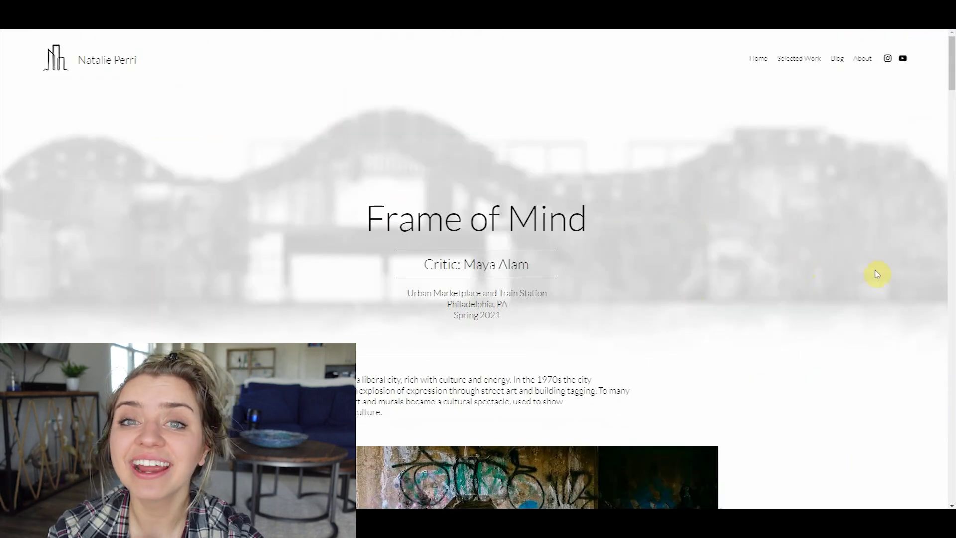
Look through the Flow page and the Frame of Mind page as portfolio layout options.
{"action": "scroll", "coordinate": [875, 293], "scroll_direction": "down", "scroll_amount": 6}
{"action": "scroll", "coordinate": [877, 294], "scroll_direction": "down", "scroll_amount": 20}
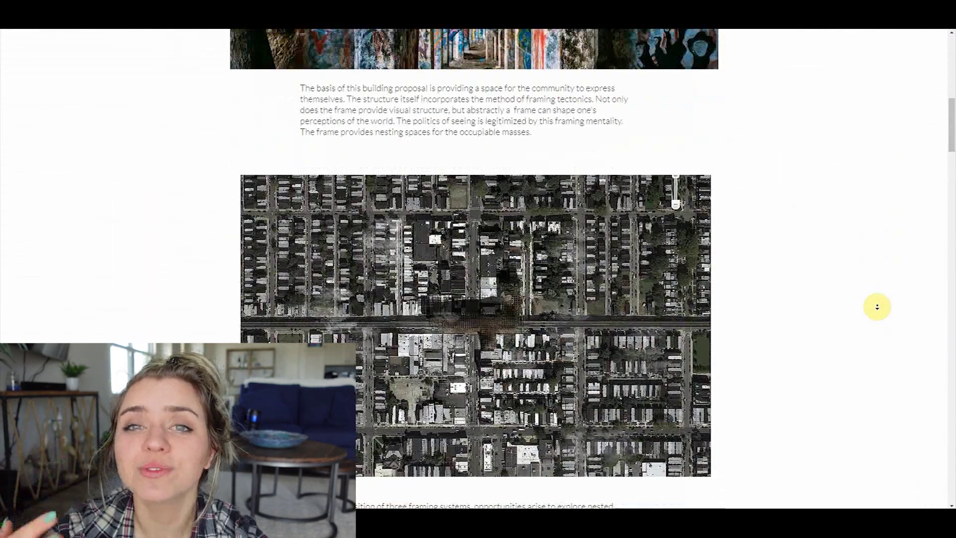
{"action": "scroll", "coordinate": [877, 307], "scroll_direction": "down", "scroll_amount": 20}
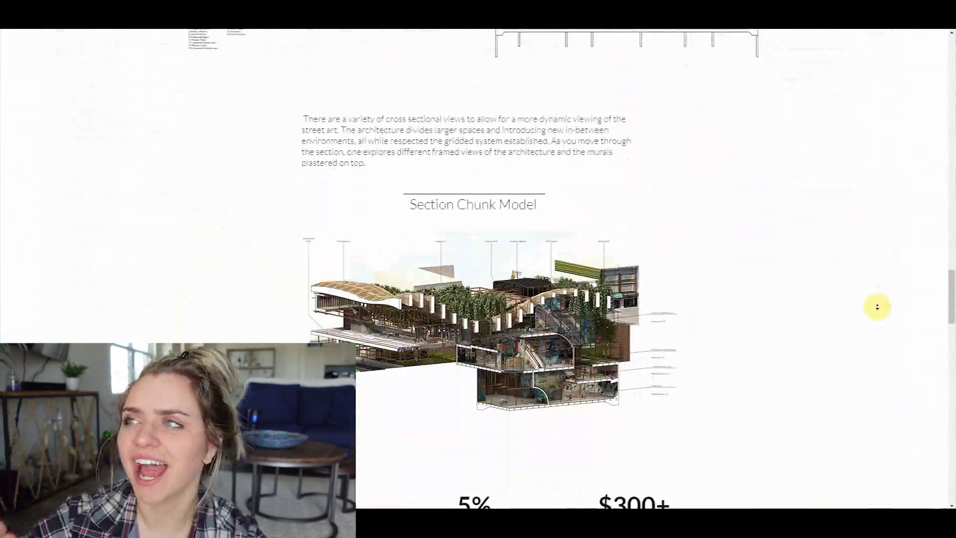
{"action": "scroll", "coordinate": [877, 307], "scroll_direction": "down", "scroll_amount": 15}
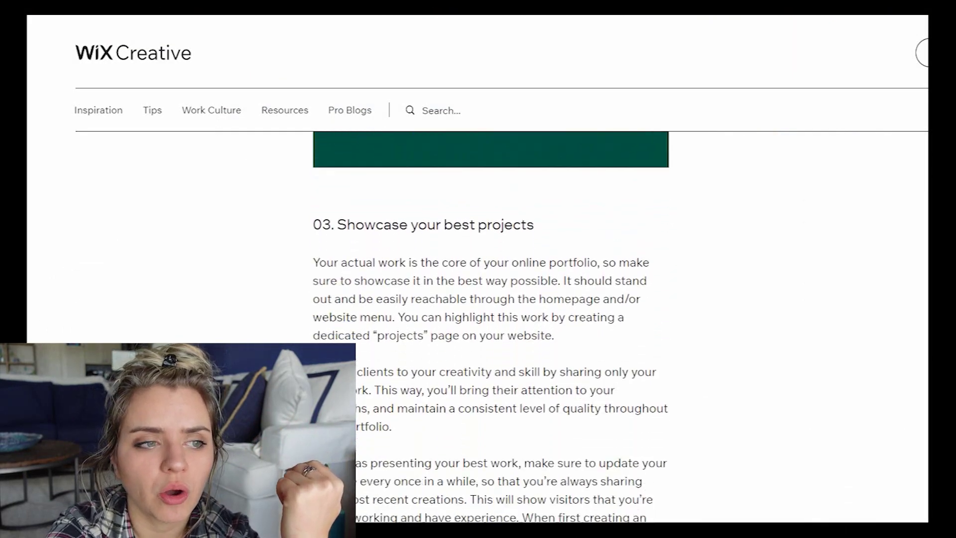
Read the Wix Creative portfolio tips on showcasing the best projects, using high quality images and including the right content.
{"action": "scroll", "coordinate": [490, 324], "scroll_direction": "down", "scroll_amount": 3}
{"action": "scroll", "coordinate": [490, 323], "scroll_direction": "down", "scroll_amount": 3}
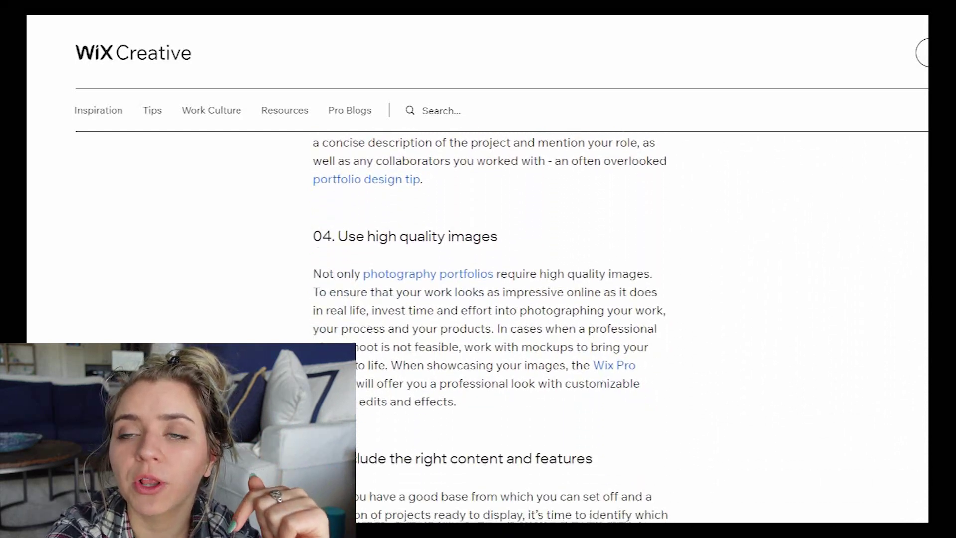
{"action": "scroll", "coordinate": [491, 324], "scroll_direction": "down", "scroll_amount": 3}
{"action": "scroll", "coordinate": [490, 323], "scroll_direction": "down", "scroll_amount": 3}
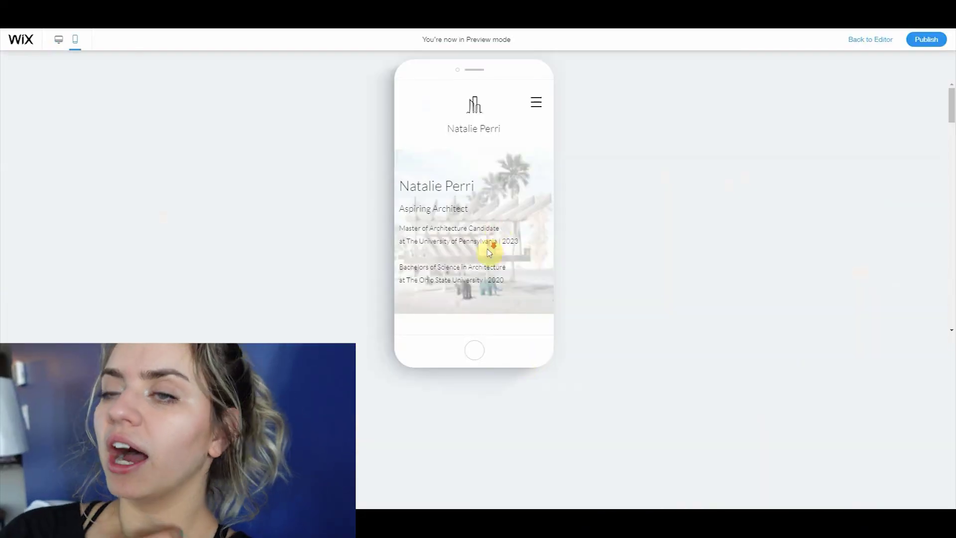
Align the "Let's Connect on Instagram!" heading at x 10 in the mobile layout of the Home page and move the gallery below it down.
{"action": "scroll", "coordinate": [565, 259], "scroll_direction": "up", "scroll_amount": 5}
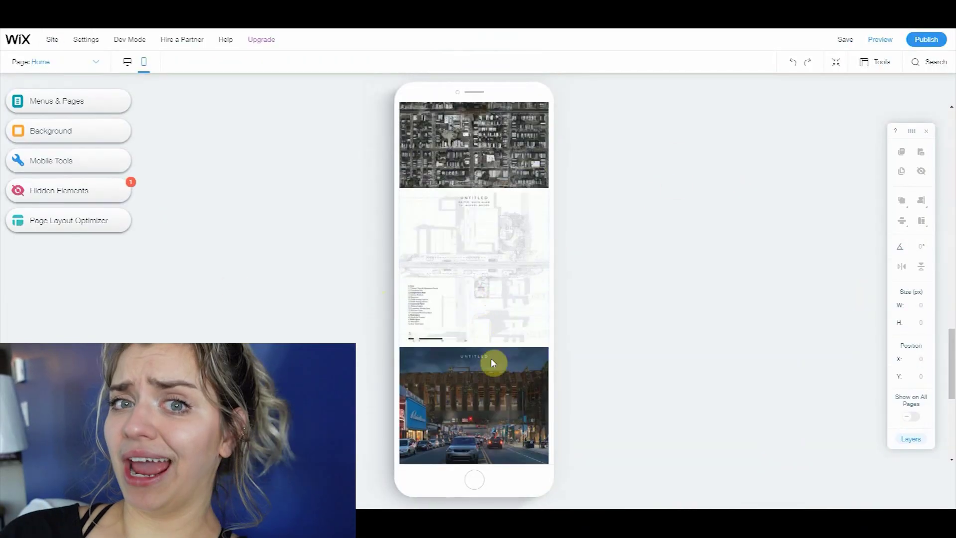
{"action": "scroll", "coordinate": [493, 364], "scroll_direction": "down", "scroll_amount": 5}
{"action": "left_click_drag", "start_coordinate": [423, 360], "coordinate": [405, 364]}
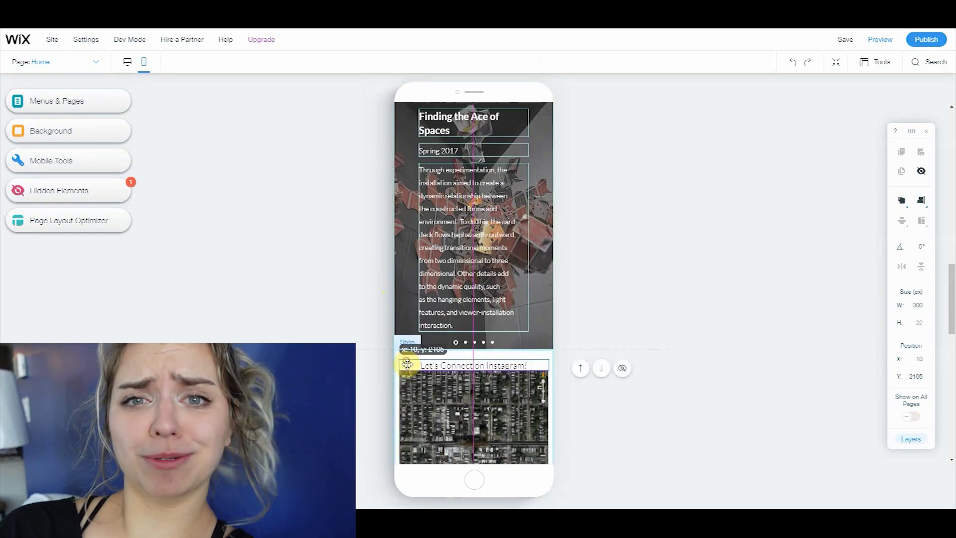
{"action": "left_click", "coordinate": [468, 427]}
{"action": "left_click_drag", "start_coordinate": [468, 427], "coordinate": [469, 448]}
Enlarge the mobile "Let's Connect on Instagram!" heading and fine-tune the spacing between it and the gallery.
{"action": "left_click", "coordinate": [515, 364]}
{"action": "double_click", "coordinate": [476, 364]}
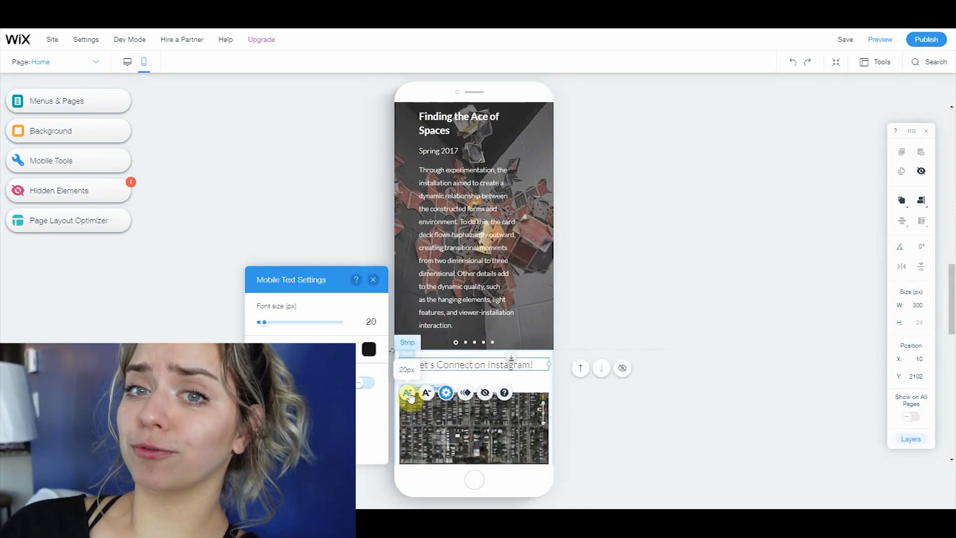
{"action": "left_click", "coordinate": [467, 395]}
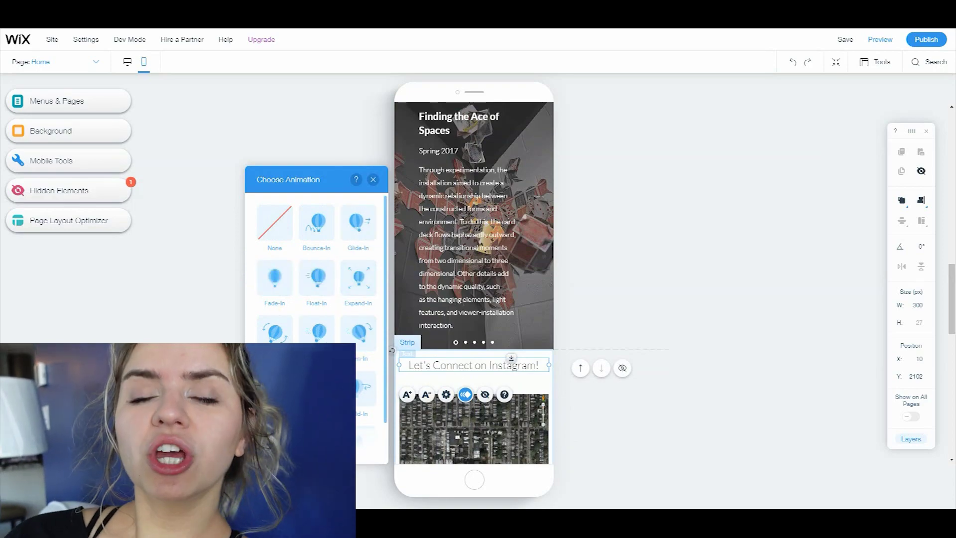
{"action": "left_click", "coordinate": [490, 377]}
{"action": "left_click_drag", "start_coordinate": [485, 424], "coordinate": [484, 418]}
{"action": "left_click_drag", "start_coordinate": [499, 369], "coordinate": [499, 378]}
{"action": "scroll", "coordinate": [491, 411], "scroll_direction": "up", "scroll_amount": 8}
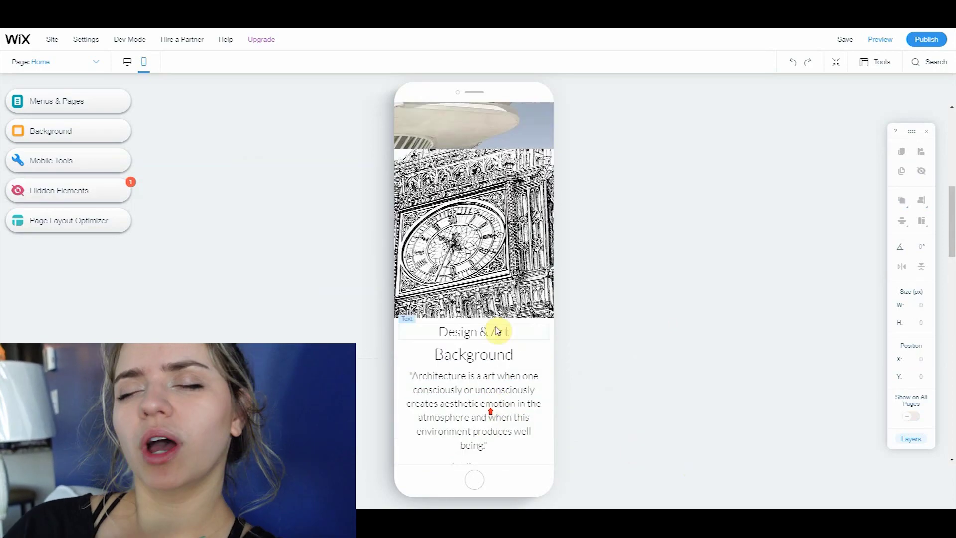
Move the clock image strip down and place the "Design & Art Background" heading above it in the mobile layout.
{"action": "left_click", "coordinate": [493, 313]}
{"action": "scroll", "coordinate": [469, 363], "scroll_direction": "up", "scroll_amount": 5}
{"action": "scroll", "coordinate": [470, 363], "scroll_direction": "down", "scroll_amount": 3}
{"action": "left_click_drag", "start_coordinate": [512, 284], "coordinate": [513, 355]}
{"action": "scroll", "coordinate": [518, 339], "scroll_direction": "down", "scroll_amount": 4}
{"action": "left_click", "coordinate": [508, 333]}
{"action": "scroll", "coordinate": [488, 349], "scroll_direction": "up", "scroll_amount": 1}
{"action": "left_click", "coordinate": [486, 418], "text": "shift"}
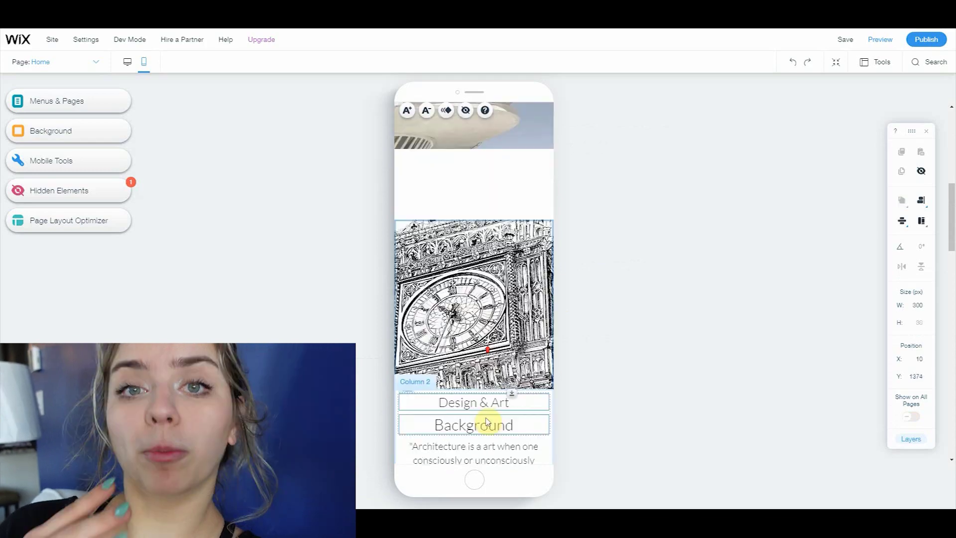
{"action": "left_click_drag", "start_coordinate": [486, 418], "coordinate": [483, 176]}
Adjust the spacing around the architecture quote and nudge the "Finding the Ace of Spaces" strip slightly down.
{"action": "scroll", "coordinate": [527, 237], "scroll_direction": "down", "scroll_amount": 4}
{"action": "left_click", "coordinate": [527, 237]}
{"action": "left_click_drag", "start_coordinate": [473, 336], "coordinate": [473, 321]}
{"action": "left_click", "coordinate": [632, 340]}
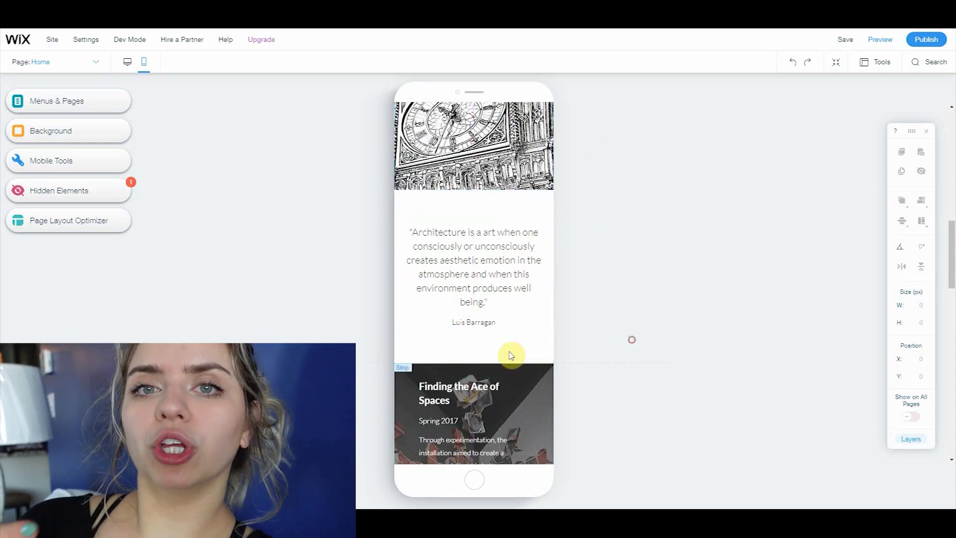
{"action": "left_click_drag", "start_coordinate": [512, 365], "coordinate": [516, 371]}
{"action": "scroll", "coordinate": [457, 355], "scroll_direction": "down", "scroll_amount": 5}
{"action": "scroll", "coordinate": [478, 341], "scroll_direction": "up", "scroll_amount": 5}
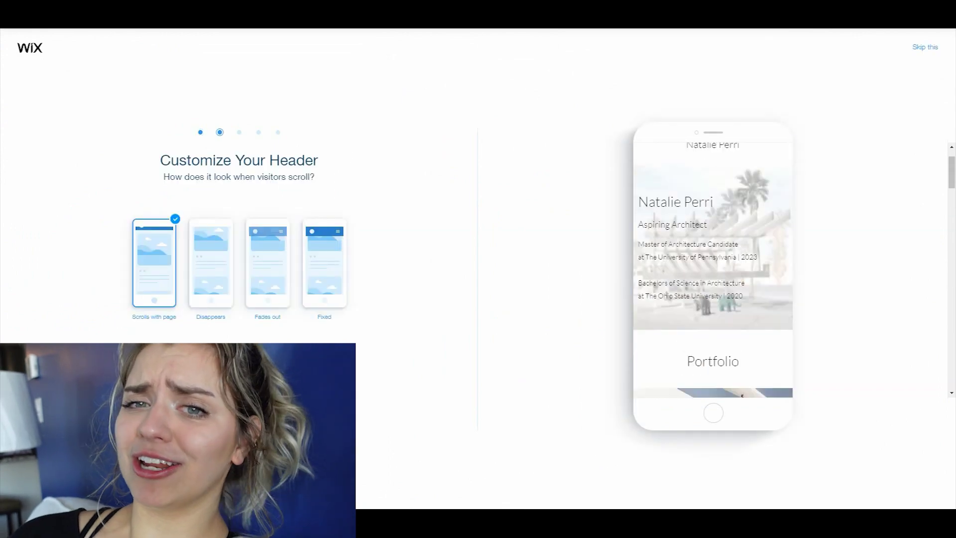
Compare the Fades out, Fixed, Scrolls with page and Disappears header behaviours and continue to the quick actions setup.
{"action": "left_click", "coordinate": [286, 280]}
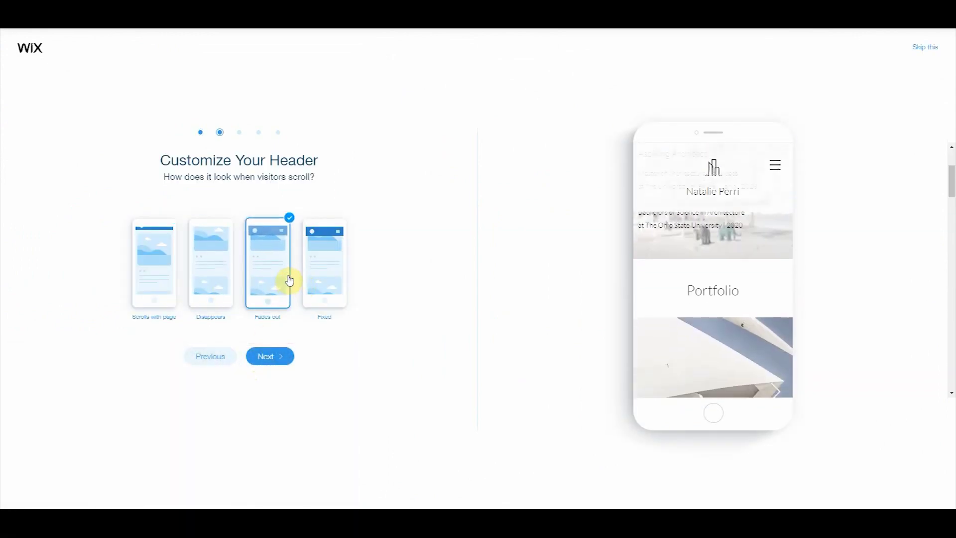
{"action": "left_click", "coordinate": [320, 279]}
{"action": "left_click", "coordinate": [267, 279]}
{"action": "left_click", "coordinate": [155, 264]}
{"action": "left_click", "coordinate": [209, 271]}
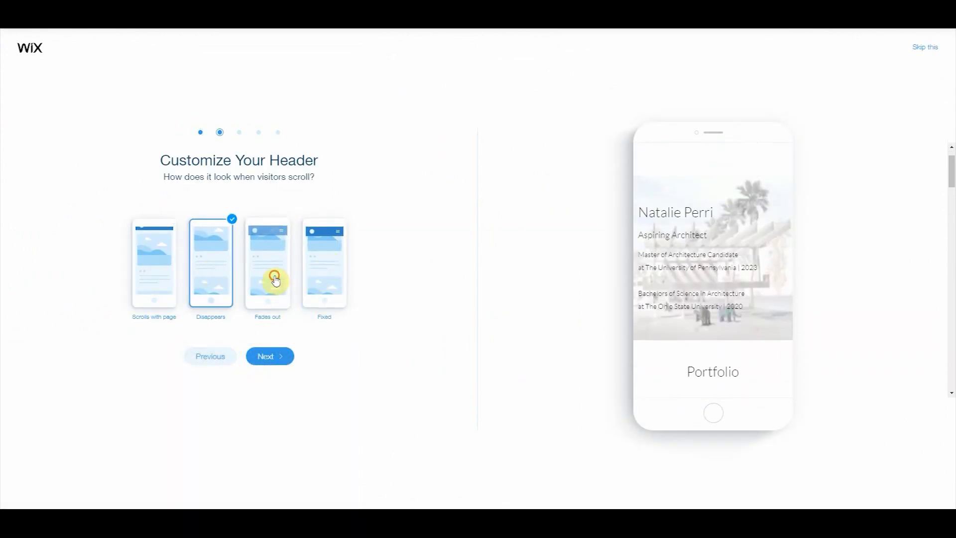
{"action": "left_click", "coordinate": [269, 356]}
Compare the quick actions positions, choose Floating, and finish the mobile setup to open the Mobile Editor.
{"action": "left_click", "coordinate": [231, 279]}
{"action": "left_click", "coordinate": [196, 277]}
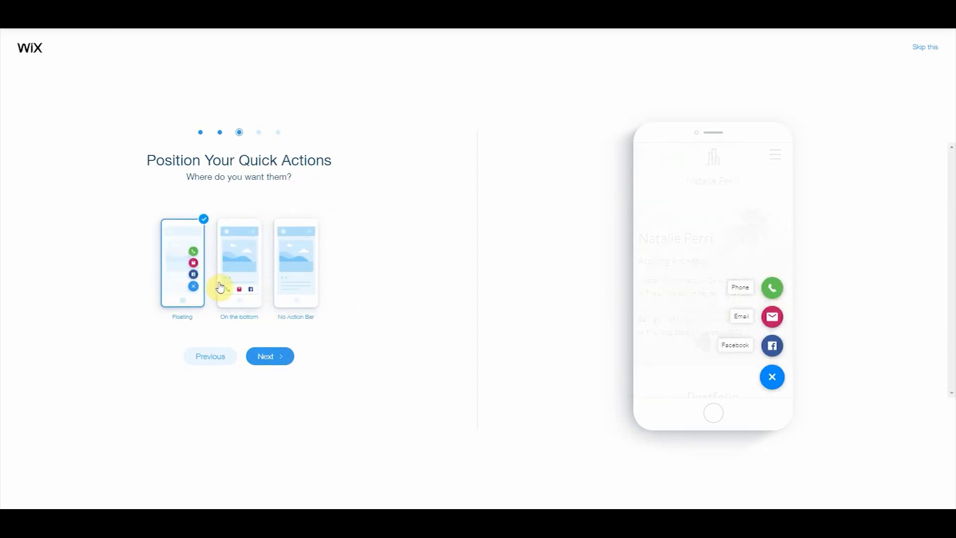
{"action": "left_click", "coordinate": [234, 279]}
{"action": "left_click", "coordinate": [197, 276]}
{"action": "left_click", "coordinate": [269, 356]}
{"action": "left_click", "coordinate": [270, 356]}
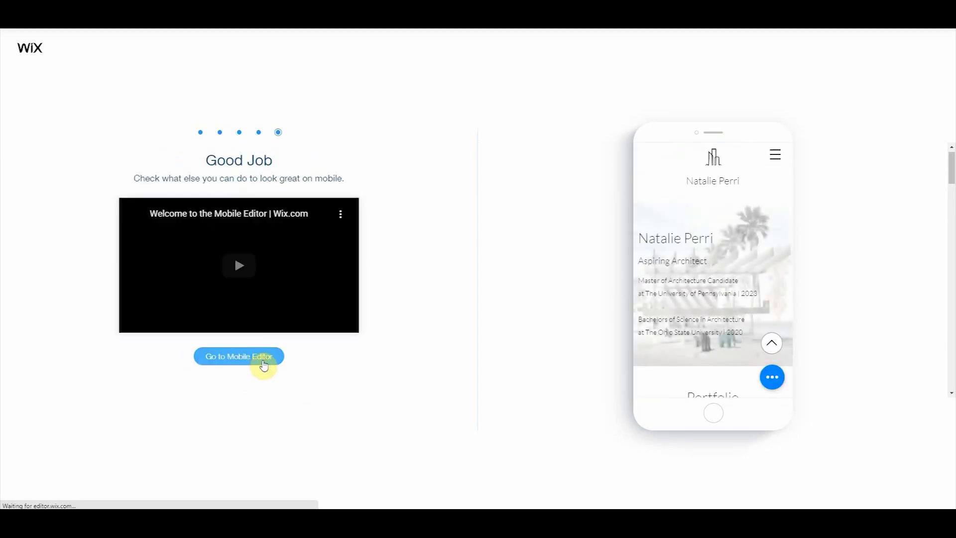
{"action": "left_click", "coordinate": [264, 367]}
Unhide the hidden column of the mobile header strip and inspect the elements around it.
{"action": "left_click", "coordinate": [70, 190]}
{"action": "left_click", "coordinate": [103, 158]}
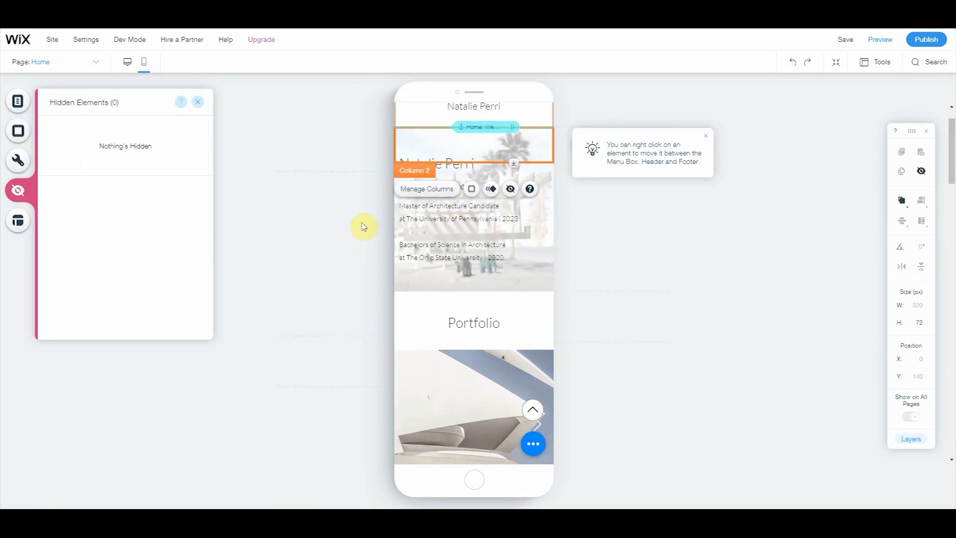
{"action": "left_click", "coordinate": [198, 101]}
{"action": "right_click", "coordinate": [506, 158]}
{"action": "left_click", "coordinate": [529, 366]}
{"action": "left_click", "coordinate": [473, 192]}
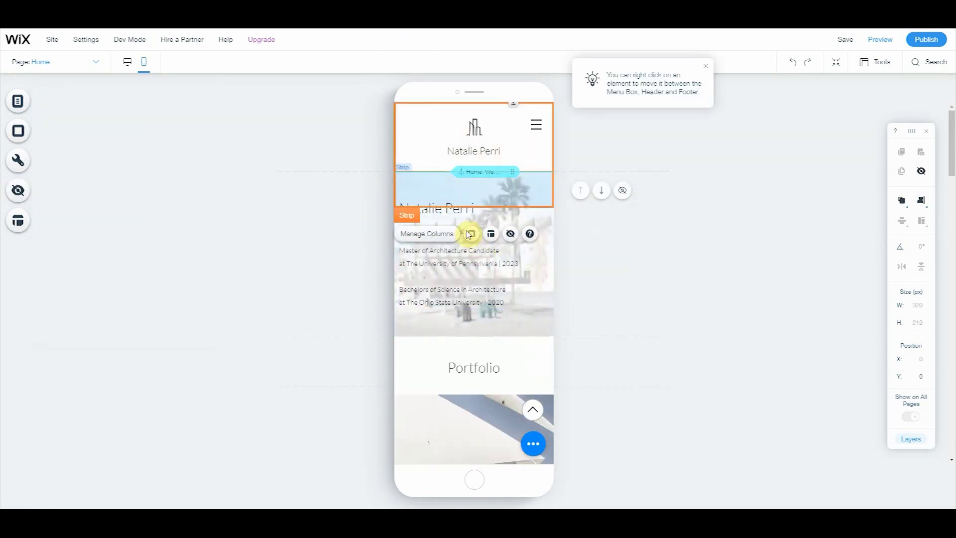
{"action": "right_click", "coordinate": [432, 169]}
{"action": "left_click", "coordinate": [429, 178]}
Move the welcome strip with the palm tree background down to about Y 223 and reduce its height to about 320 px.
{"action": "left_click", "coordinate": [538, 184]}
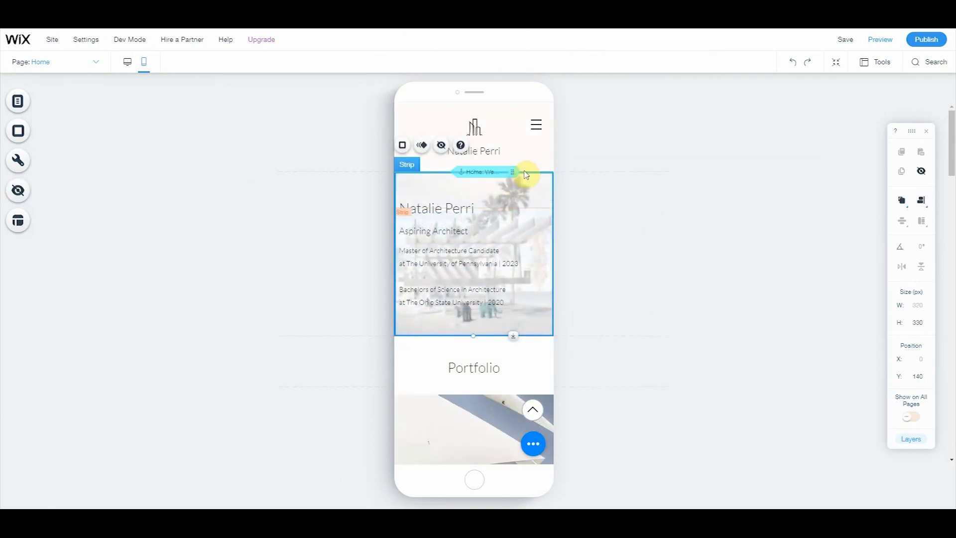
{"action": "left_click_drag", "start_coordinate": [514, 172], "coordinate": [514, 187]}
{"action": "left_click", "coordinate": [593, 274]}
{"action": "left_click", "coordinate": [523, 195]}
{"action": "left_click", "coordinate": [471, 331]}
{"action": "left_click_drag", "start_coordinate": [513, 335], "coordinate": [515, 345]}
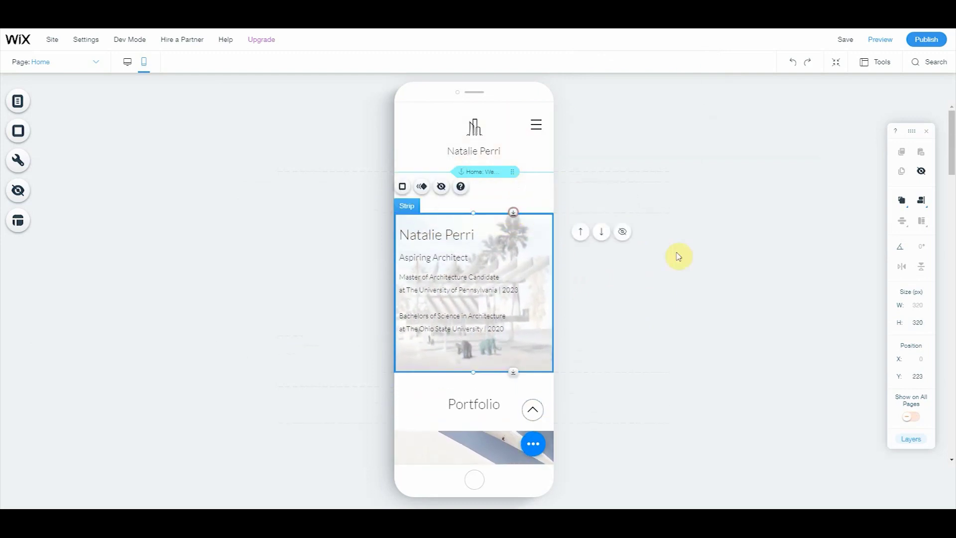
Remove the empty second column from the header strip and move the welcome strip back up toward the header.
{"action": "left_click", "coordinate": [416, 184]}
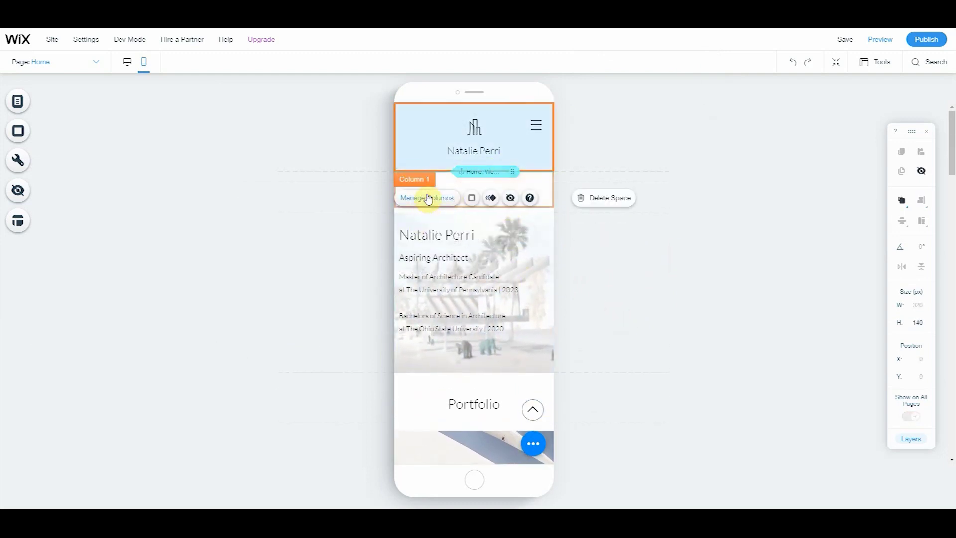
{"action": "left_click", "coordinate": [427, 199]}
{"action": "left_click", "coordinate": [312, 362]}
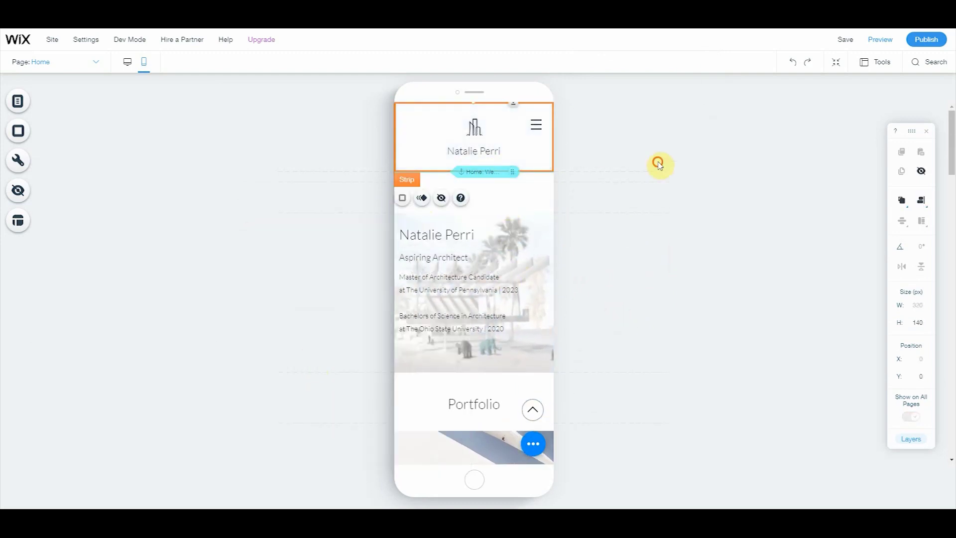
{"action": "left_click_drag", "start_coordinate": [512, 213], "coordinate": [513, 184]}
Make the "Portfolio" heading vertical text and place it over the left edge of the gallery image.
{"action": "scroll", "coordinate": [473, 242], "scroll_direction": "down", "scroll_amount": 3}
{"action": "left_click", "coordinate": [453, 241]}
{"action": "left_click", "coordinate": [452, 210]}
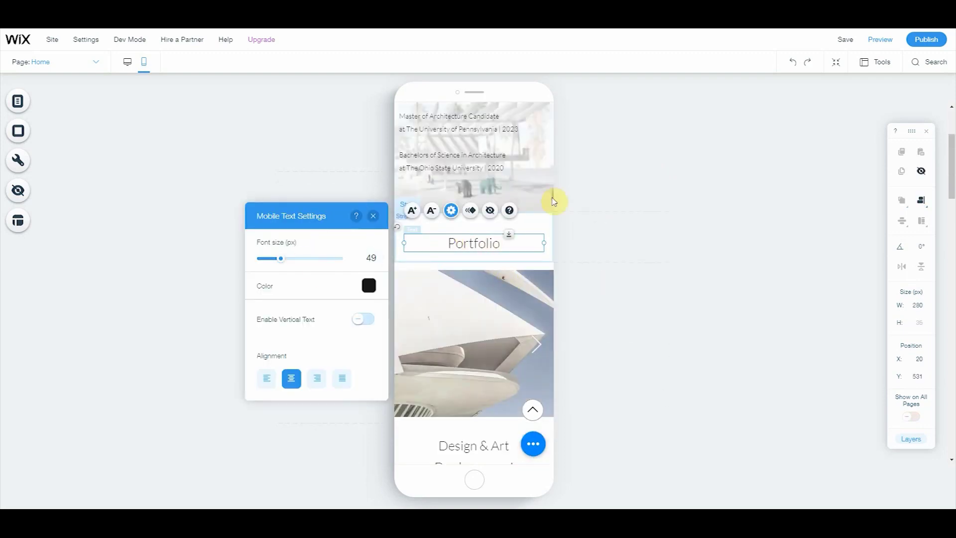
{"action": "left_click_drag", "start_coordinate": [411, 306], "coordinate": [406, 301]}
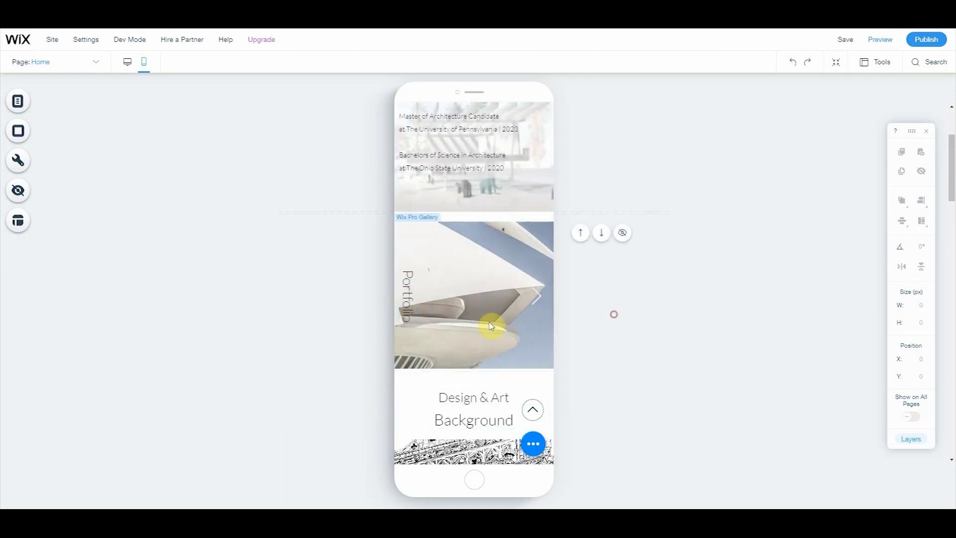
{"action": "left_click", "coordinate": [407, 299]}
{"action": "left_click", "coordinate": [466, 203]}
Open the animation choices for the mobile "Design & Art" heading.
{"action": "scroll", "coordinate": [504, 351], "scroll_direction": "down", "scroll_amount": 3}
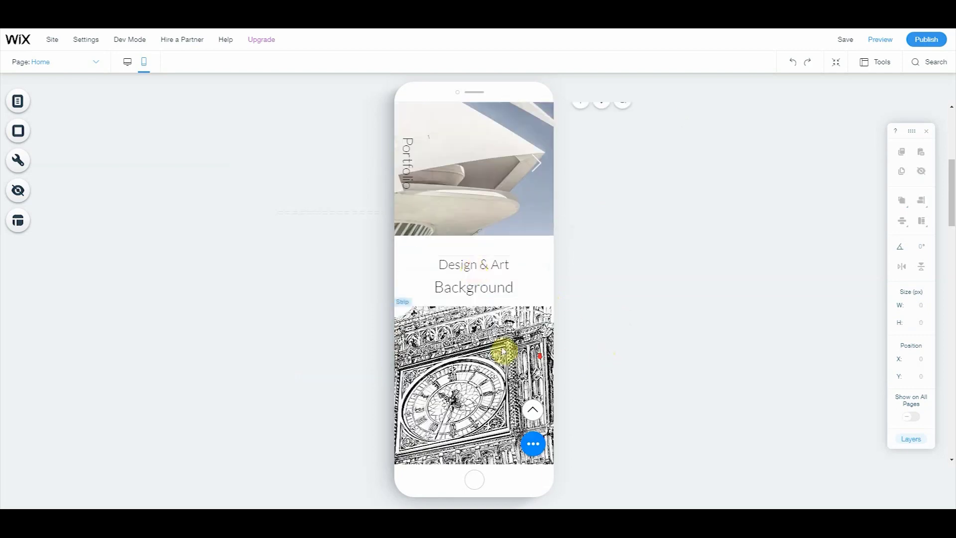
{"action": "left_click", "coordinate": [408, 253]}
{"action": "left_click", "coordinate": [466, 295]}
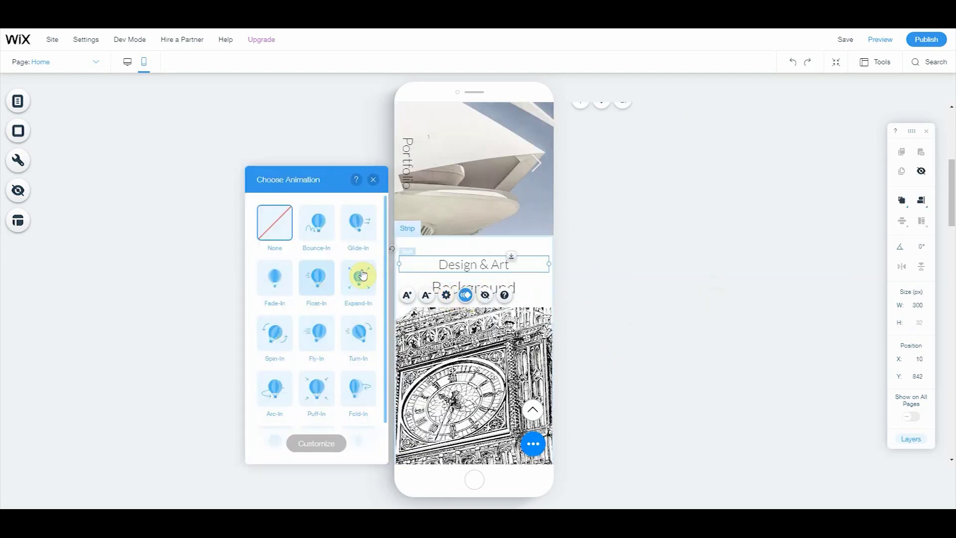